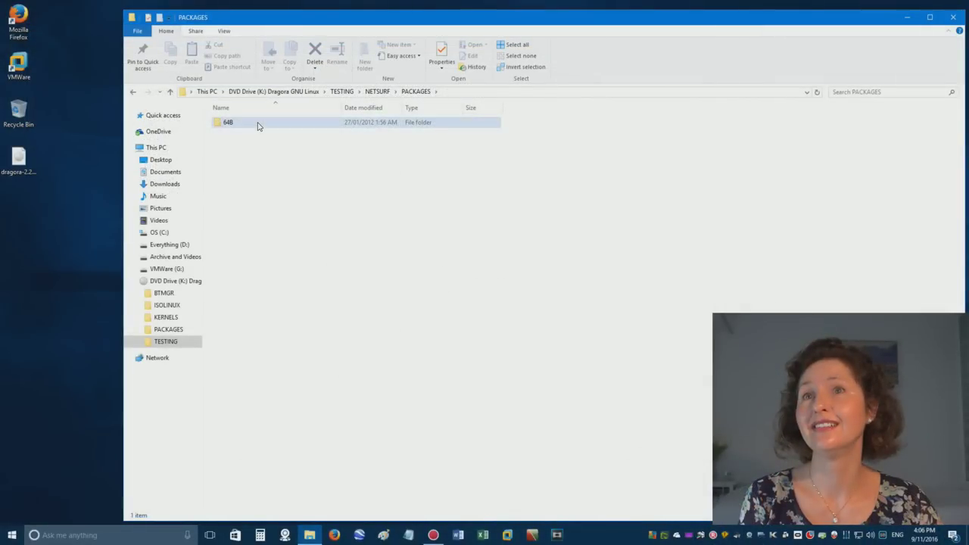
# Open the 64B folder inside the Dragora disc's TESTING\NETSURF\PACKAGES directory.
pyautogui.doubleClick(257, 125)
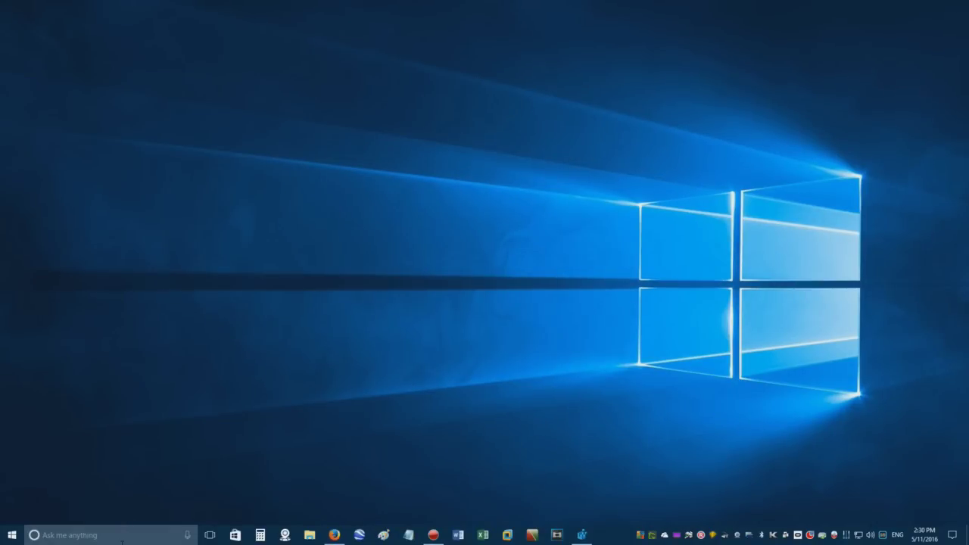
# Search Windows for regedit and launch the Registry Editor.
pyautogui.click(121, 535)
pyautogui.write('regedit')
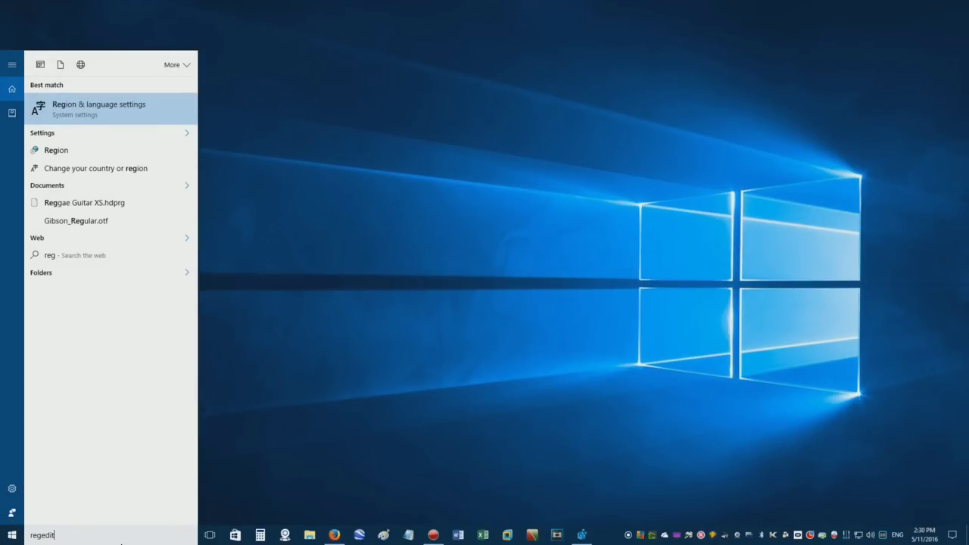
pyautogui.press('Return')
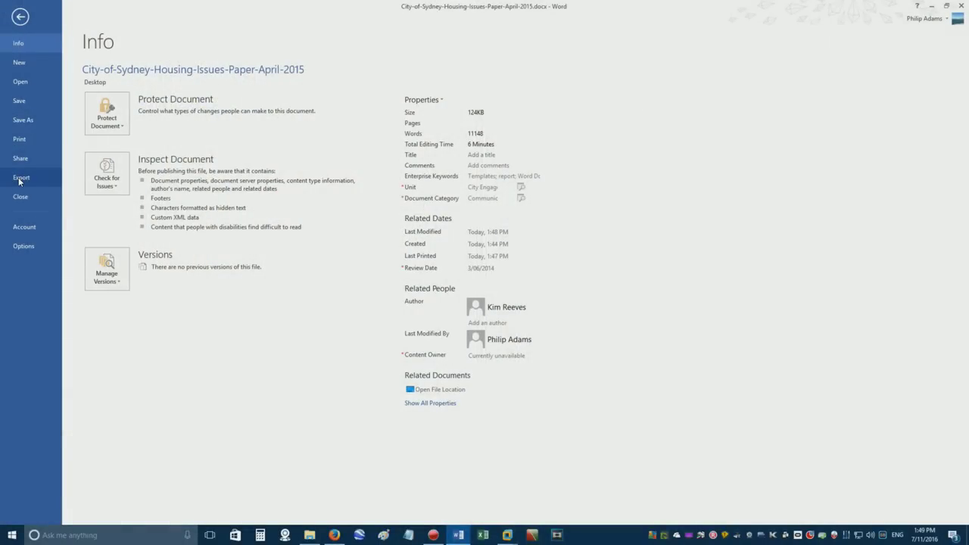
# Open the export options for the City of Sydney housing issues document in Word.
pyautogui.click(21, 176)
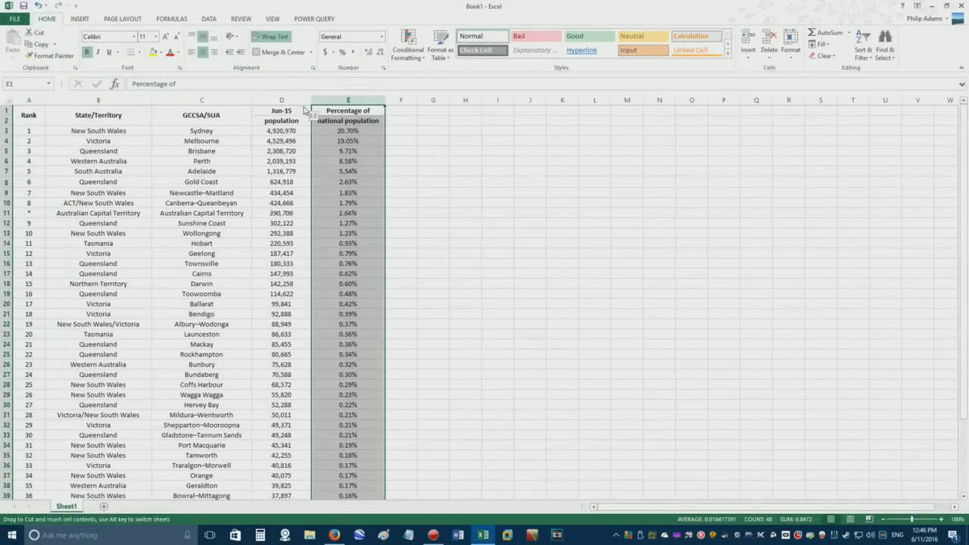
# In the Excel population sheet, move the Percentage of national population column ahead of the Jun-15 population column.
pyautogui.moveTo(312, 113); pyautogui.dragTo(267, 106)
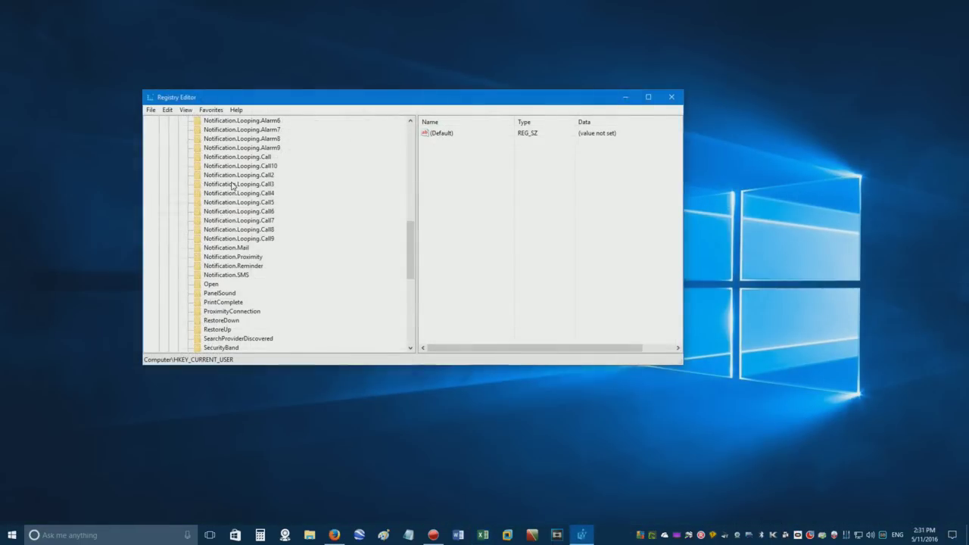
# In the Registry Editor, open the ExcludeFromCPL value of the WindowsLogoff key under AppEvents\EventLabels for editing.
pyautogui.scroll(-5, 233, 187)
pyautogui.scroll(-3, 232, 187)
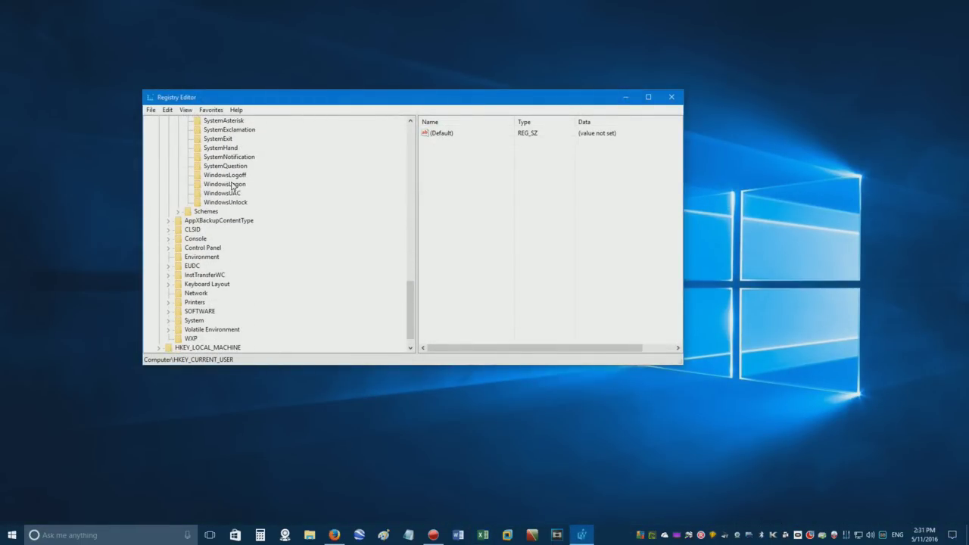
pyautogui.click(228, 175)
pyautogui.rightClick(464, 152)
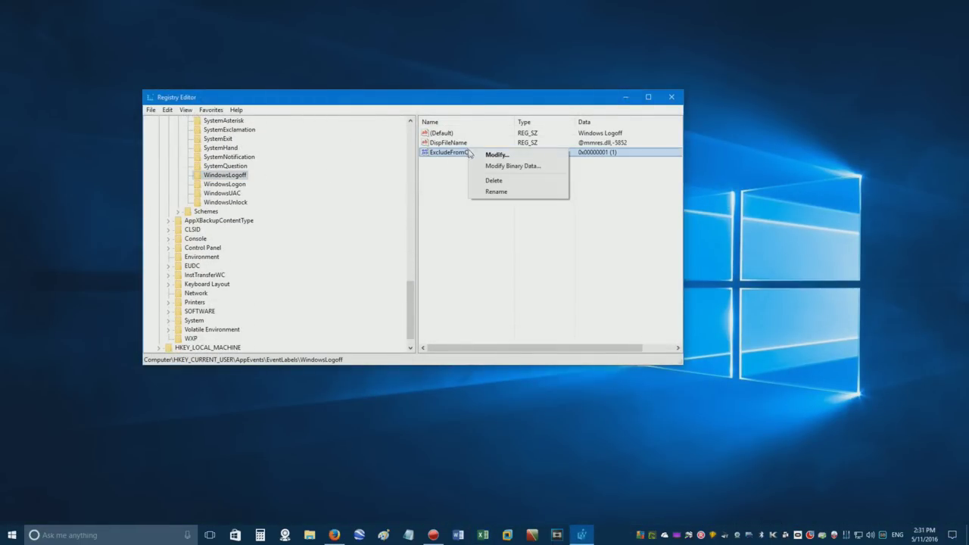
pyautogui.click(488, 160)
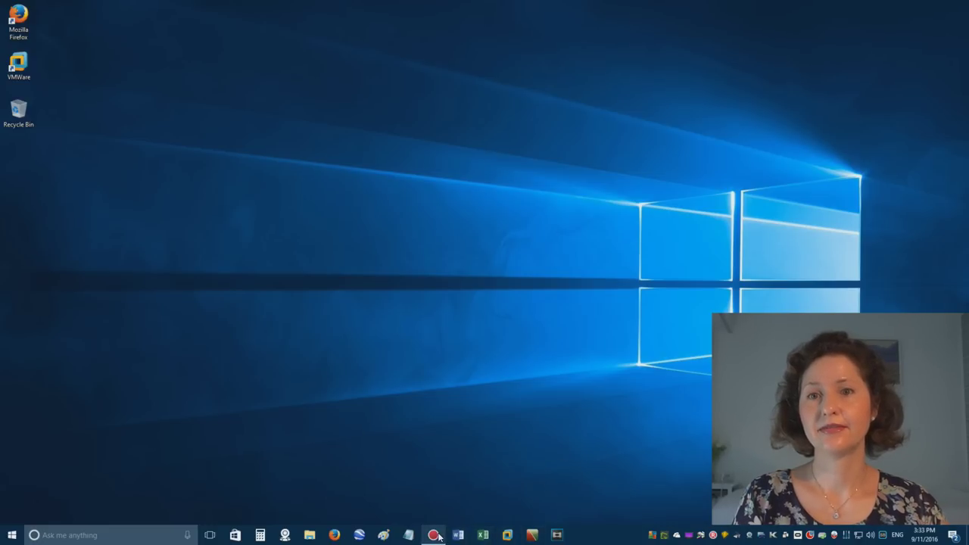
# Open Firefox and search Google for "download linux distros free".
pyautogui.moveTo(435, 536)
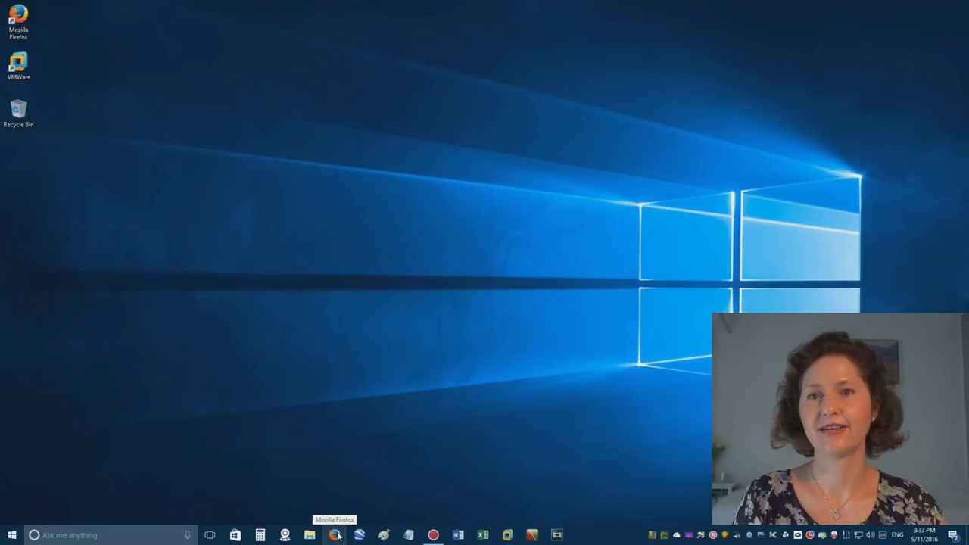
pyautogui.click(335, 535)
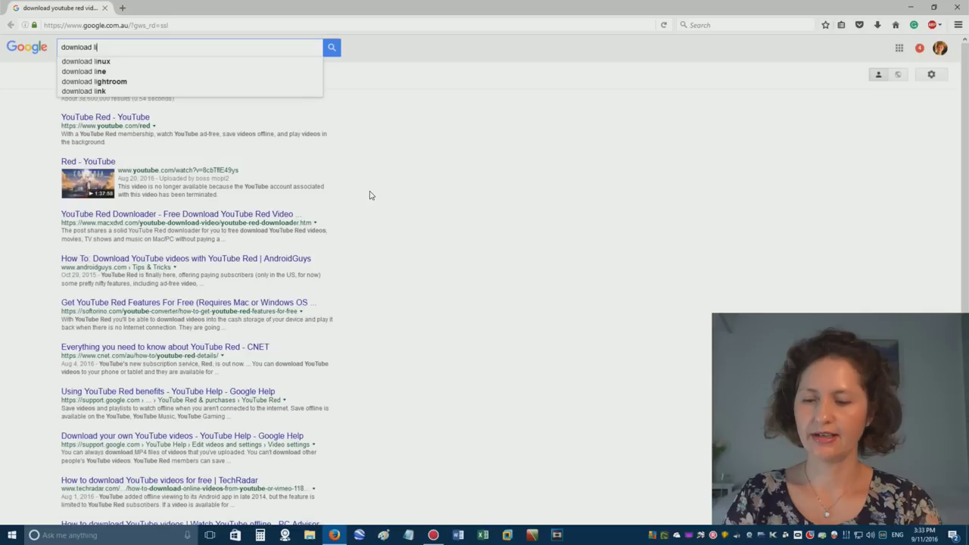
pyautogui.write('inux dist')
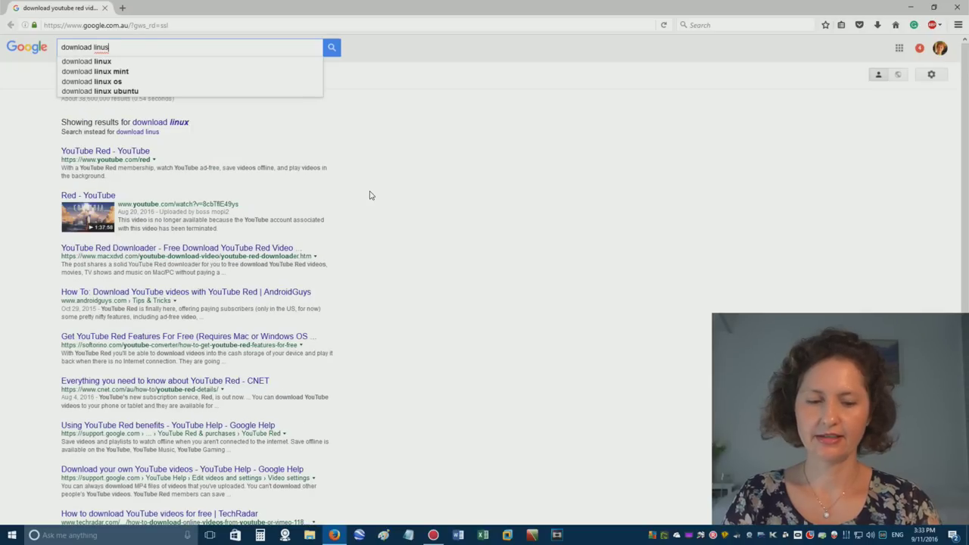
pyautogui.write('ro')
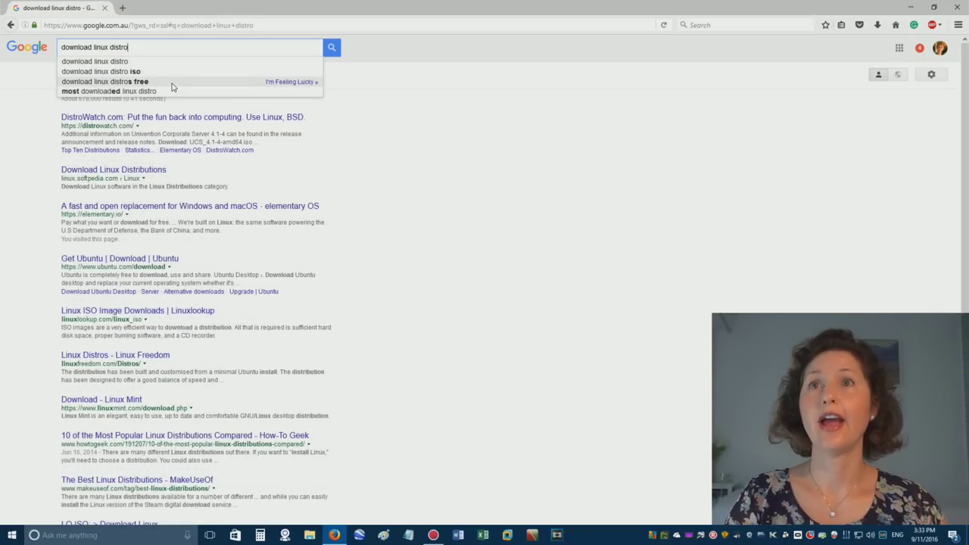
pyautogui.click(215, 82)
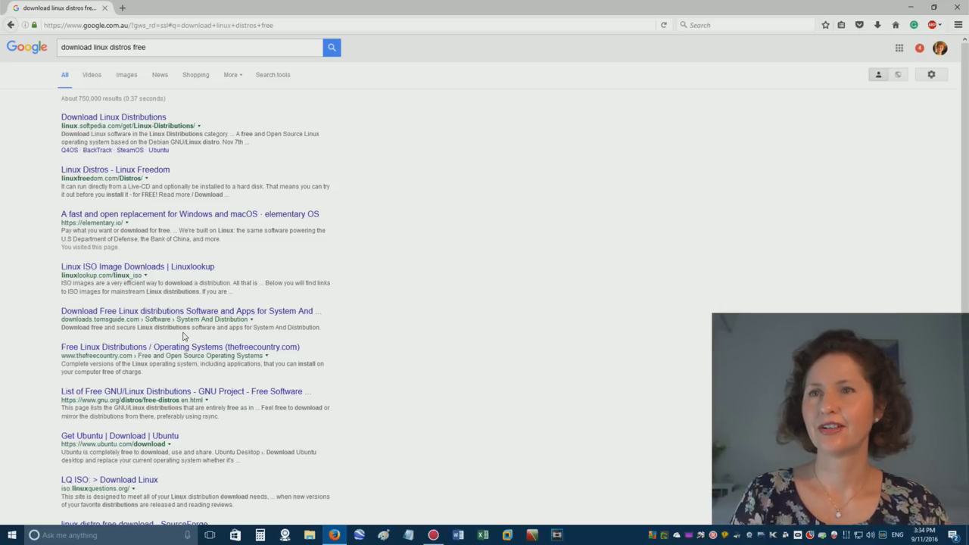
# Open the Linux Freedom distributions list from the search results and go to the Dragora read more/download page.
pyautogui.click(120, 172)
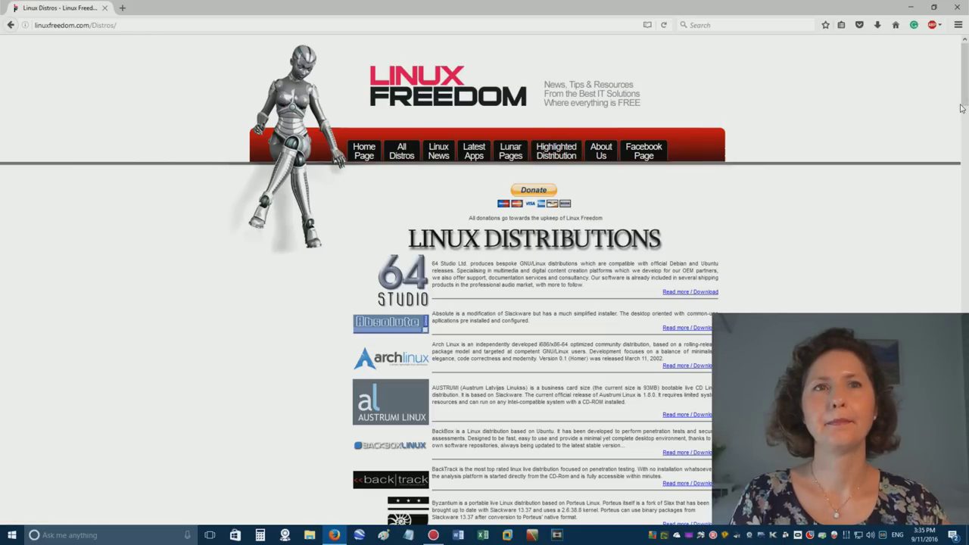
pyautogui.moveTo(960, 107); pyautogui.dragTo(966, 190)
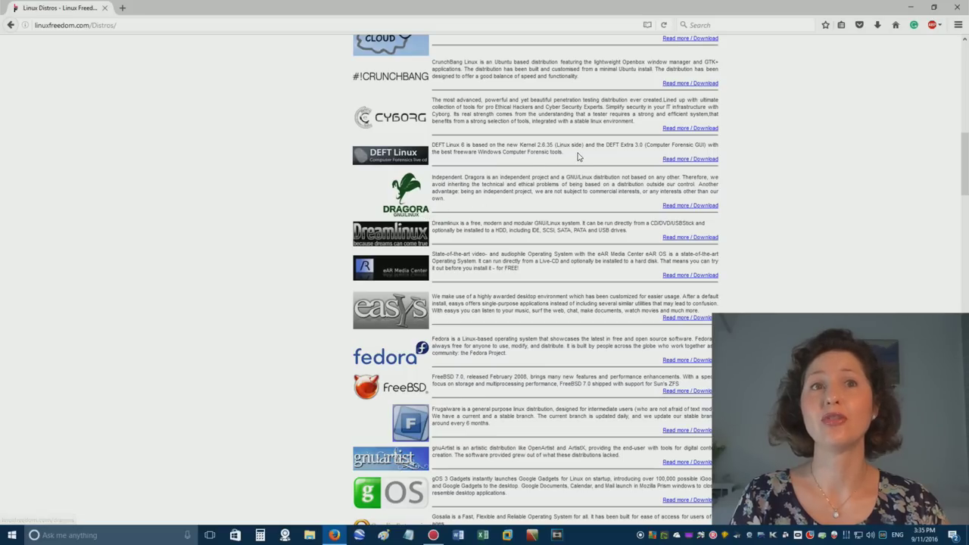
pyautogui.click(706, 208)
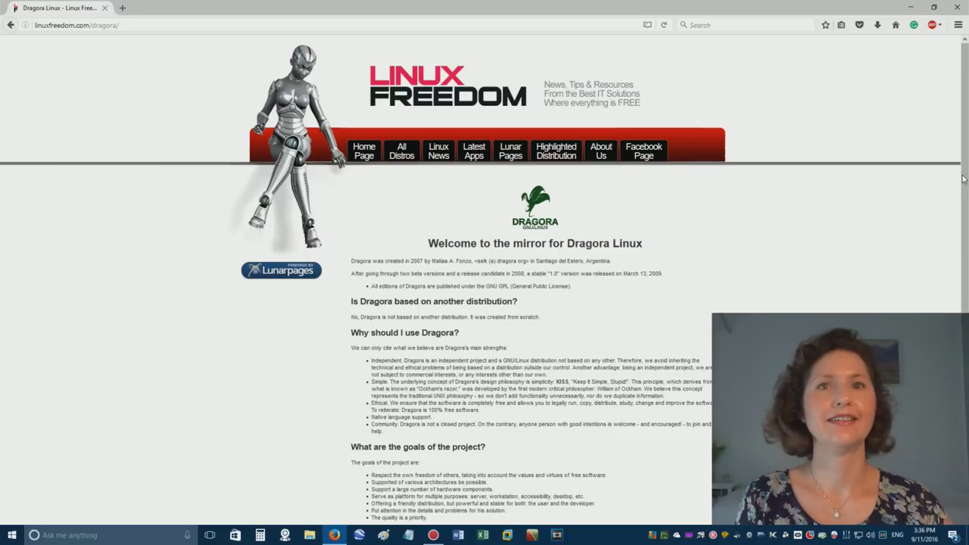
# Read through the Dragora Linux description and goals, and open its download page.
pyautogui.scroll(-2, 966, 227)
pyautogui.scroll(-2, 966, 258)
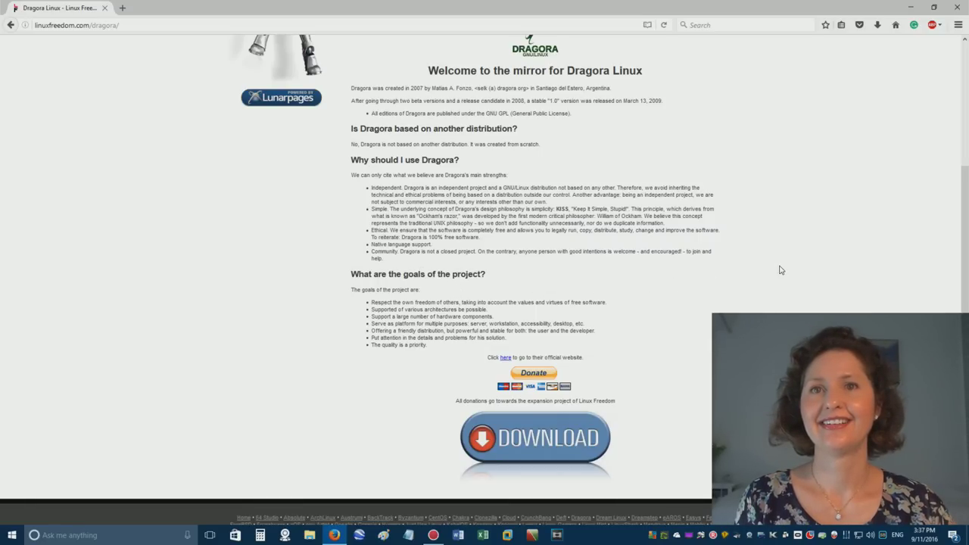
pyautogui.scroll(-1, 865, 256)
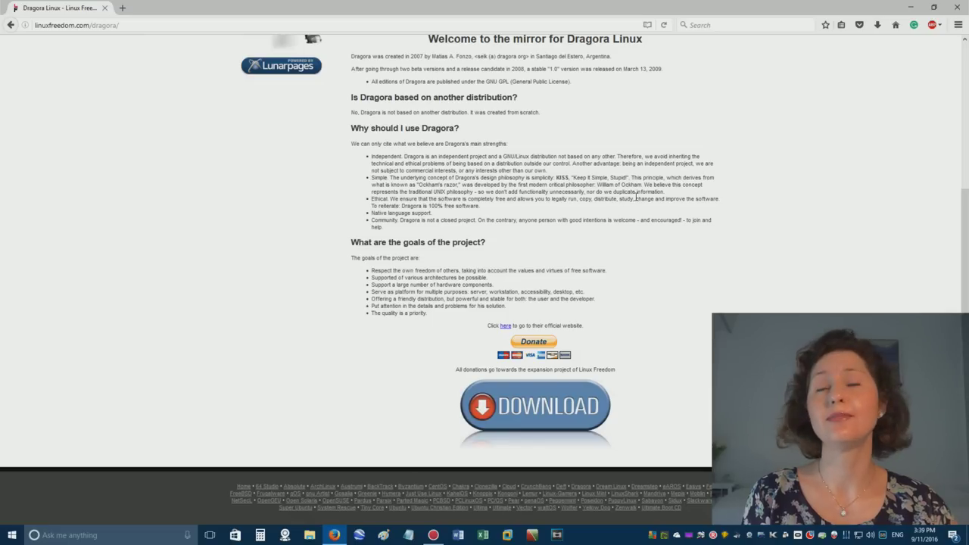
pyautogui.click(582, 426)
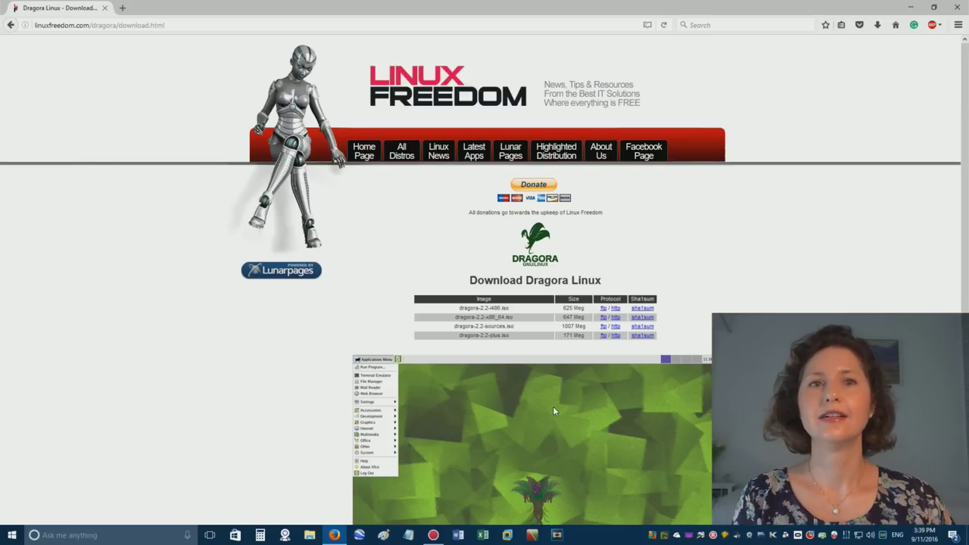
# Download the dragora-2.2-x86_64.iso image over http, choosing to save the file.
pyautogui.scroll(-5, 967, 205)
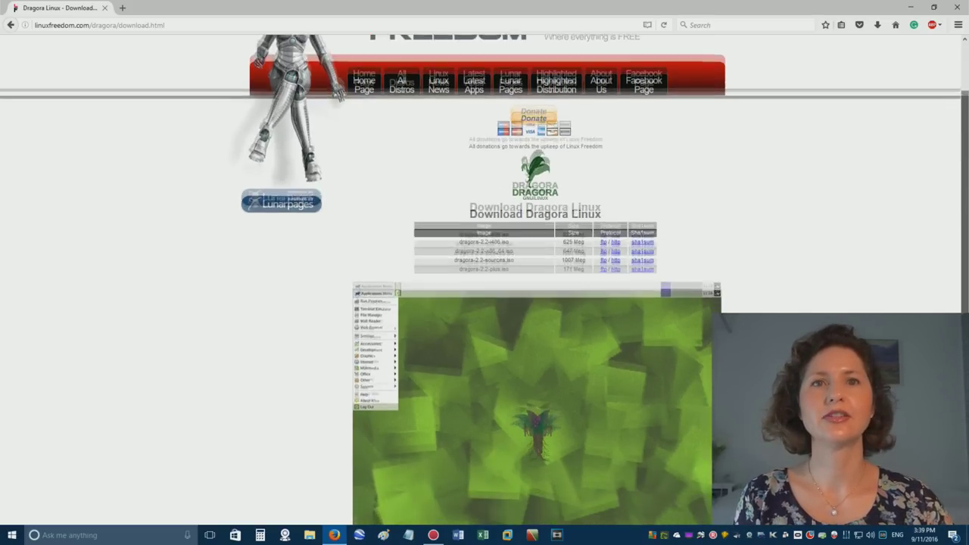
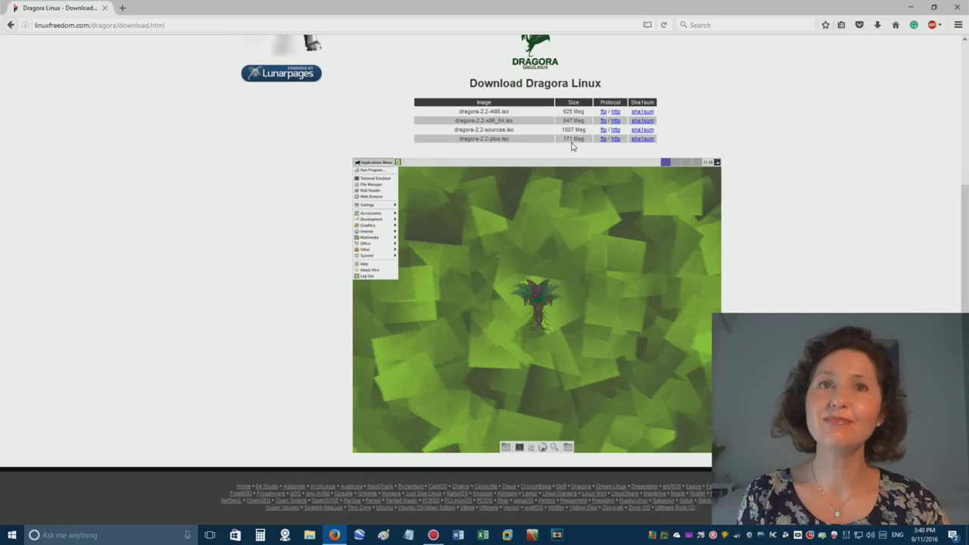
pyautogui.moveTo(495, 139)
pyautogui.mouseDown()
pyautogui.moveTo(477, 139)
pyautogui.moveTo(500, 141)
pyautogui.mouseUp()
pyautogui.click(500, 143)
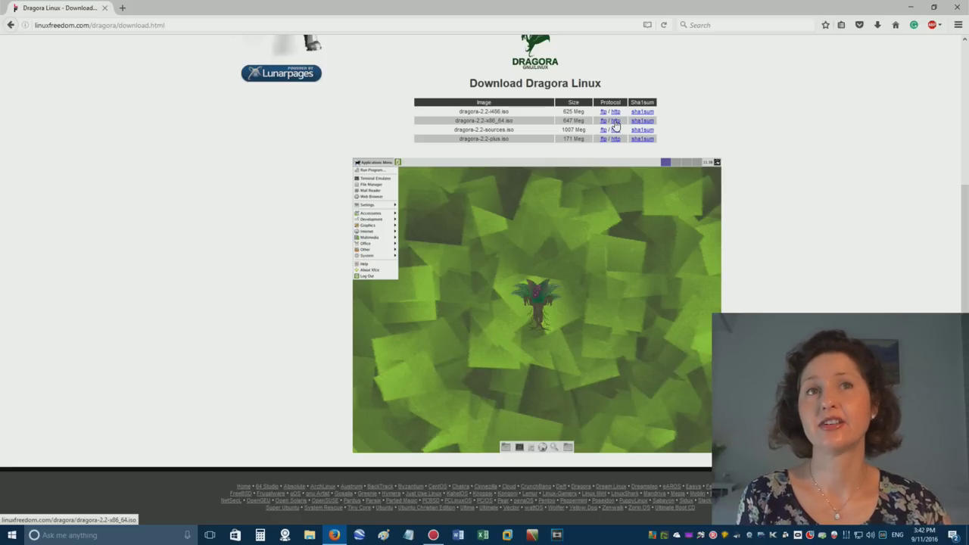
pyautogui.click(616, 121)
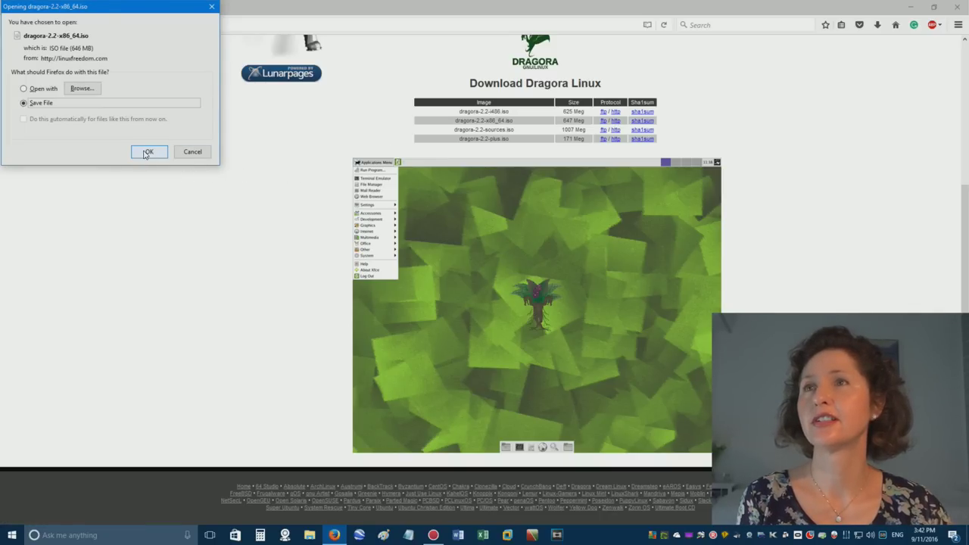
pyautogui.click(148, 152)
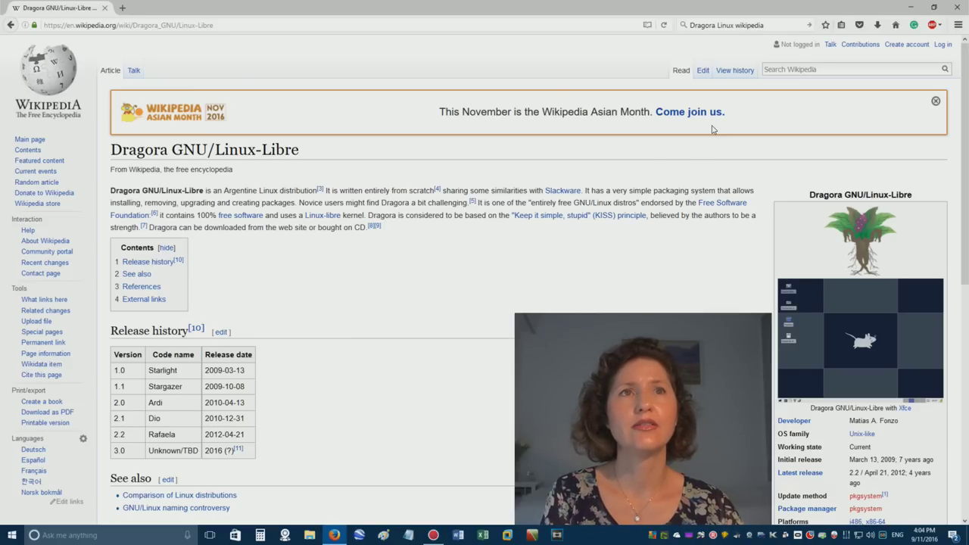
# Follow the Slackware link in the Wikipedia article on Dragora GNU/Linux-Libre.
pyautogui.click(564, 191)
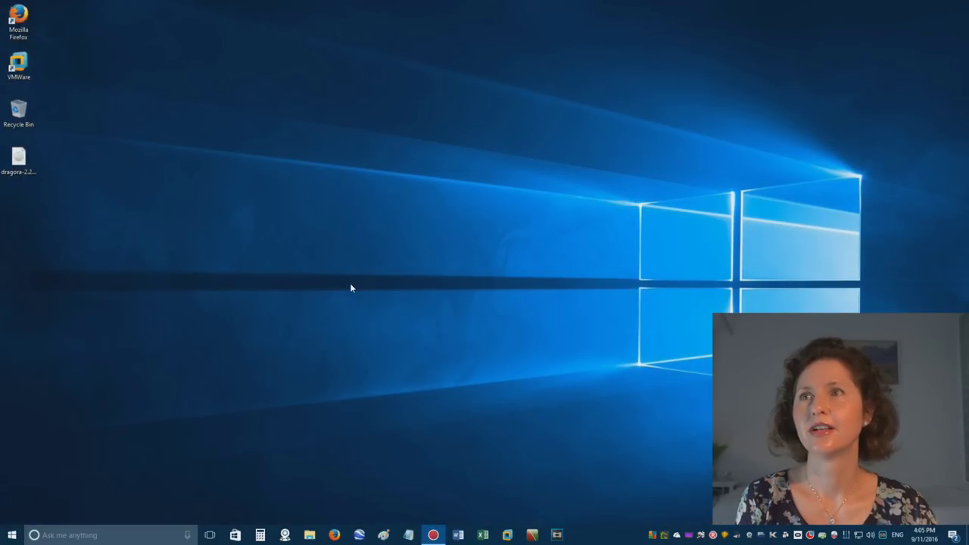
# Mount the Dragora ISO from the desktop, browse into TESTING\NETSURF\PACKAGES\64B to examine its files, and close the file window.
pyautogui.doubleClick(17, 159)
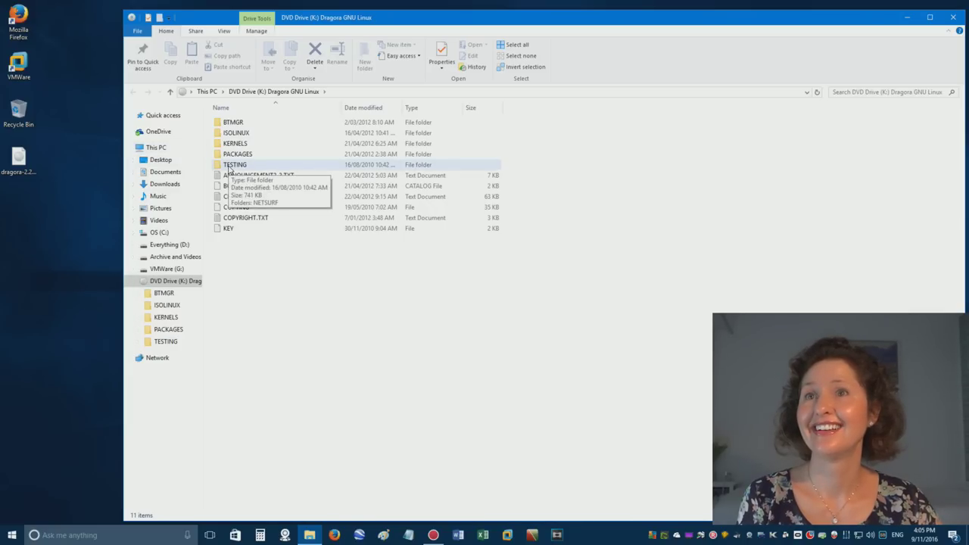
pyautogui.doubleClick(229, 165)
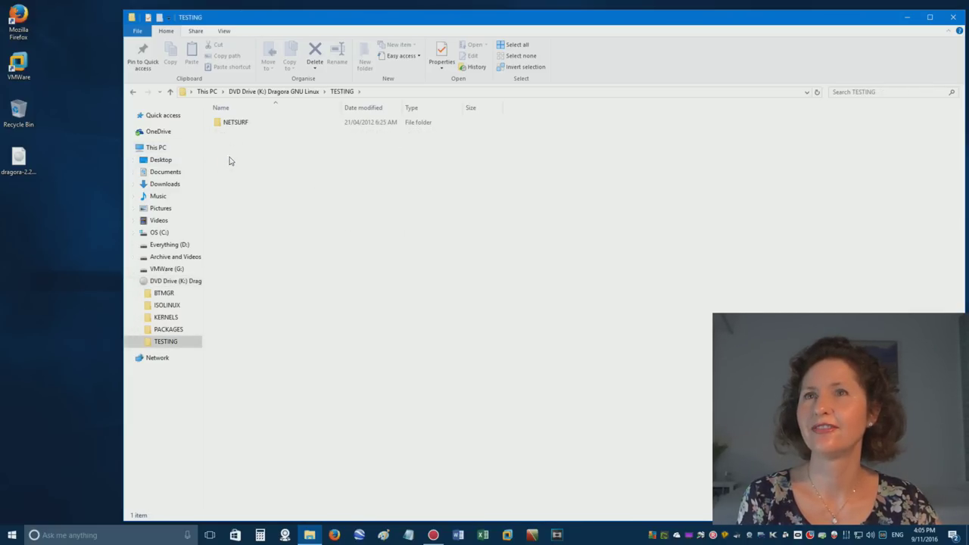
pyautogui.doubleClick(231, 126)
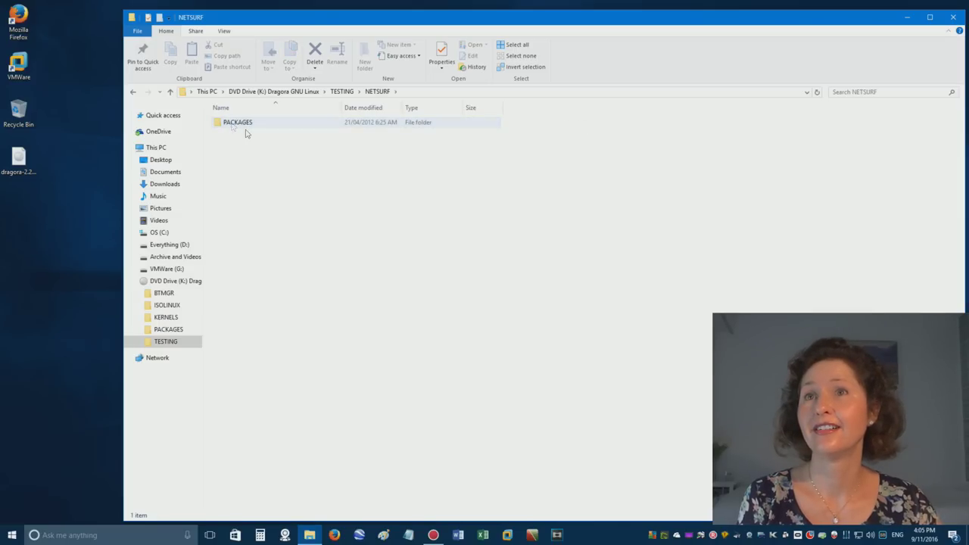
pyautogui.doubleClick(256, 125)
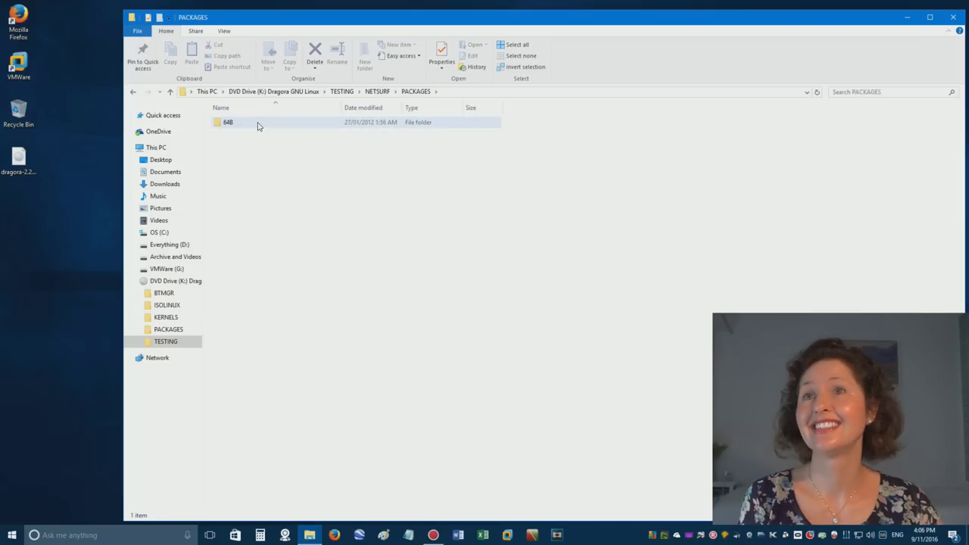
pyautogui.doubleClick(257, 126)
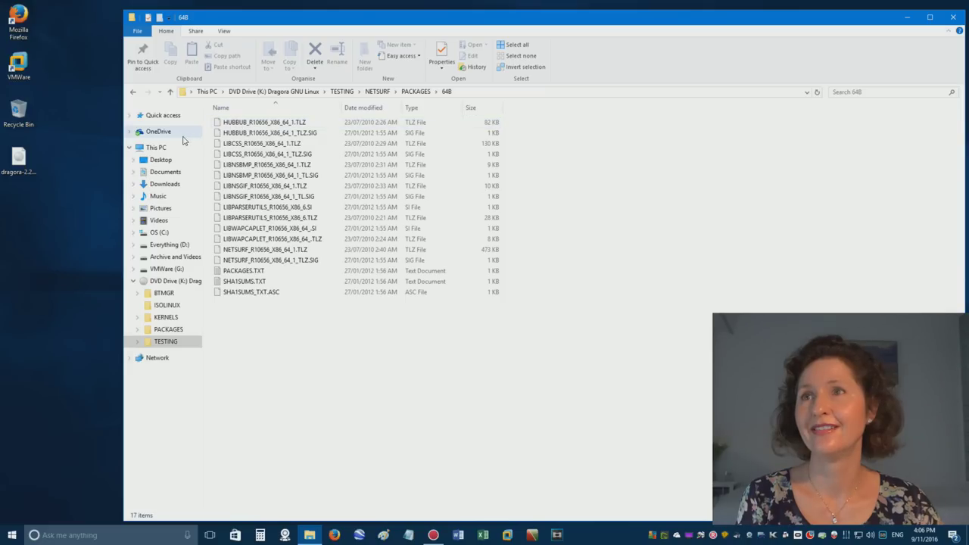
pyautogui.click(19, 163)
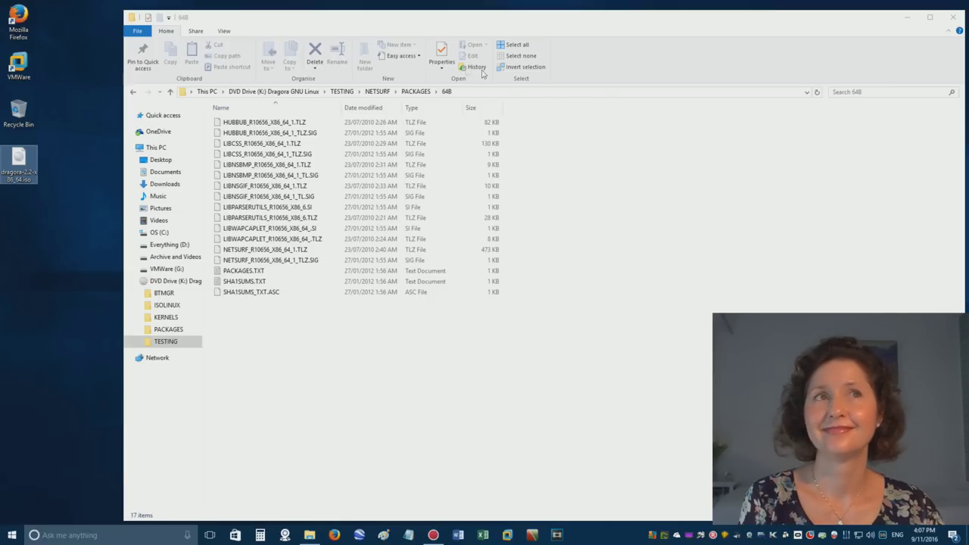
pyautogui.click(953, 17)
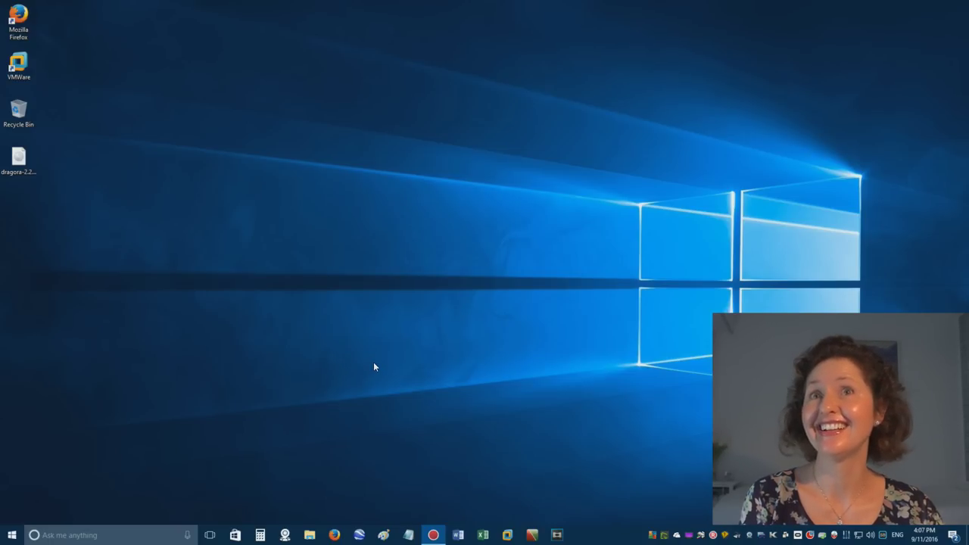
# Launch VMware Workstation and start creating a new virtual machine with the Typical (recommended) configuration.
pyautogui.doubleClick(18, 63)
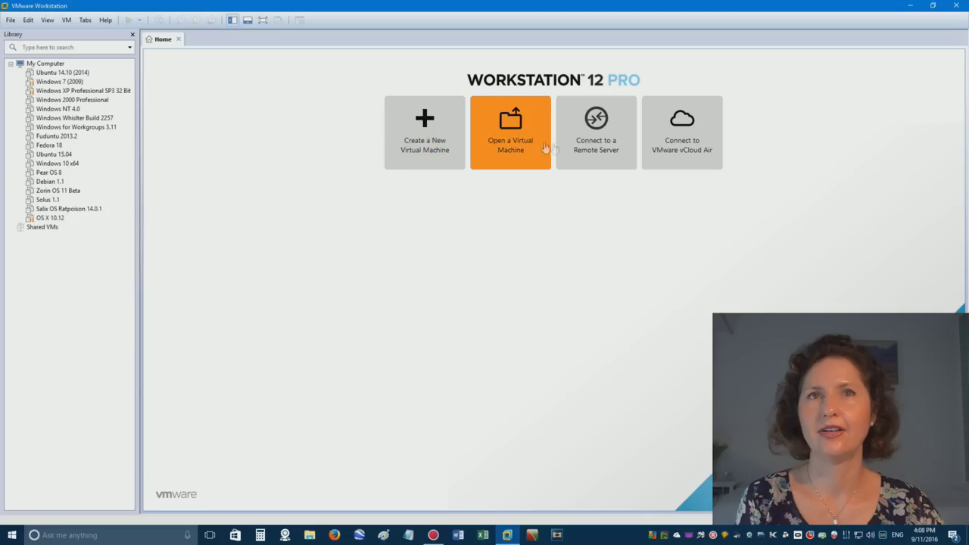
pyautogui.click(428, 133)
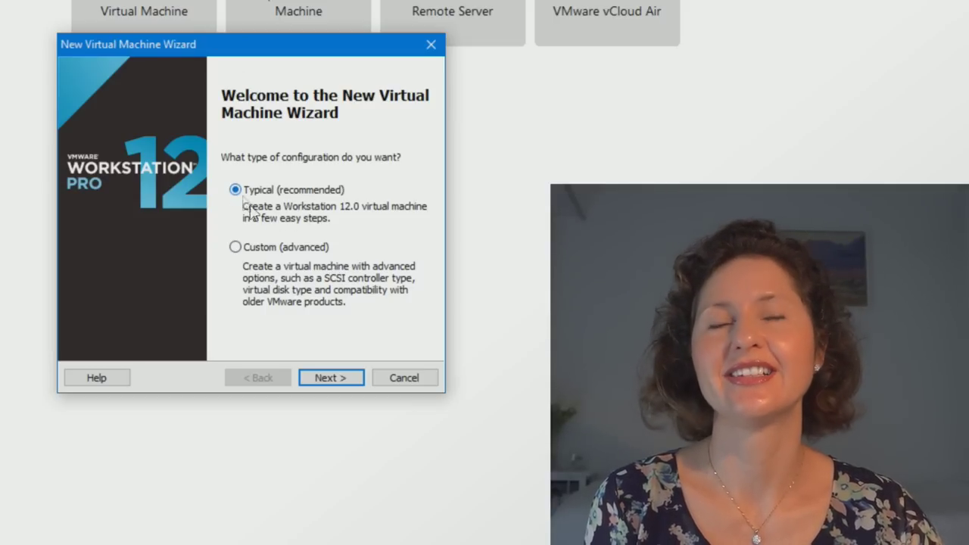
pyautogui.click(341, 379)
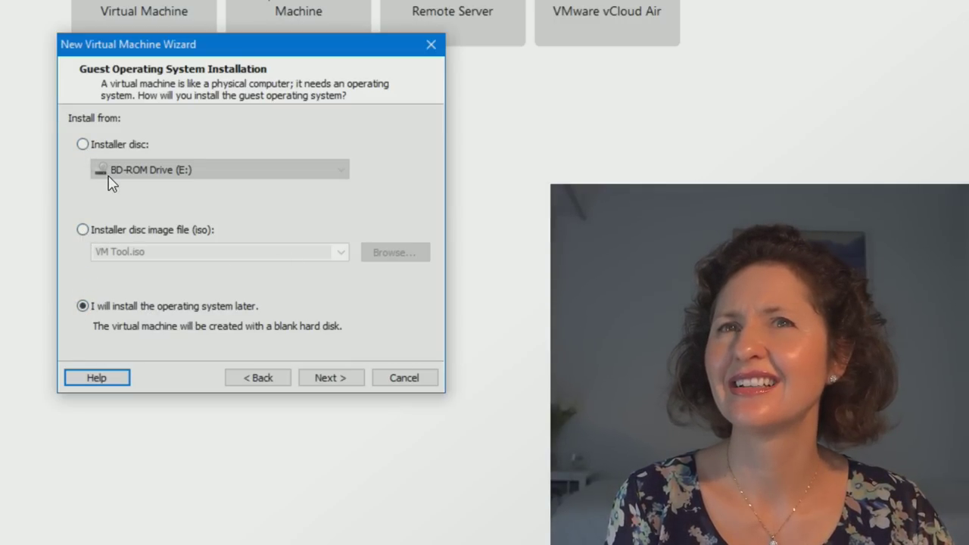
# Use the dragora-2.2-x86_64.iso file on the desktop as the installer disc image and continue to the guest operating system choice.
pyautogui.click(82, 230)
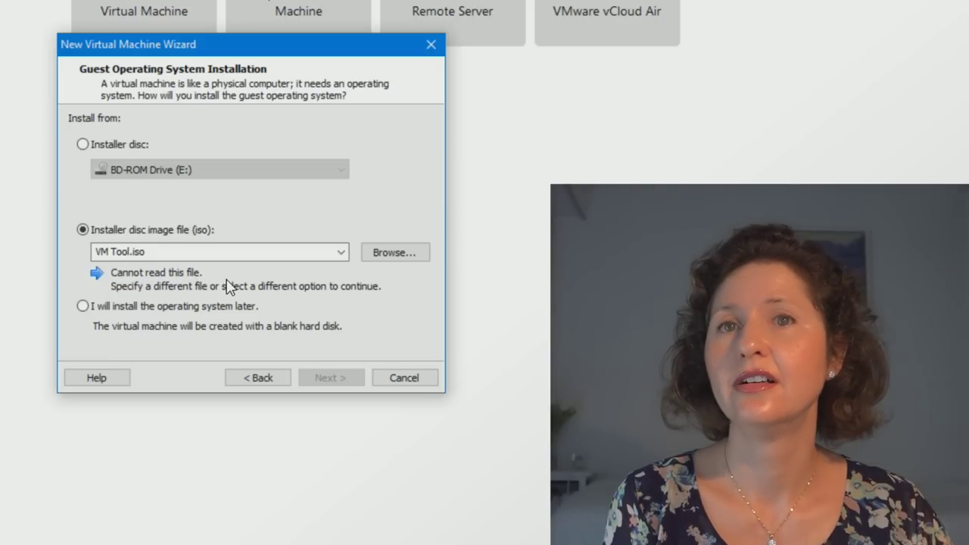
pyautogui.click(407, 254)
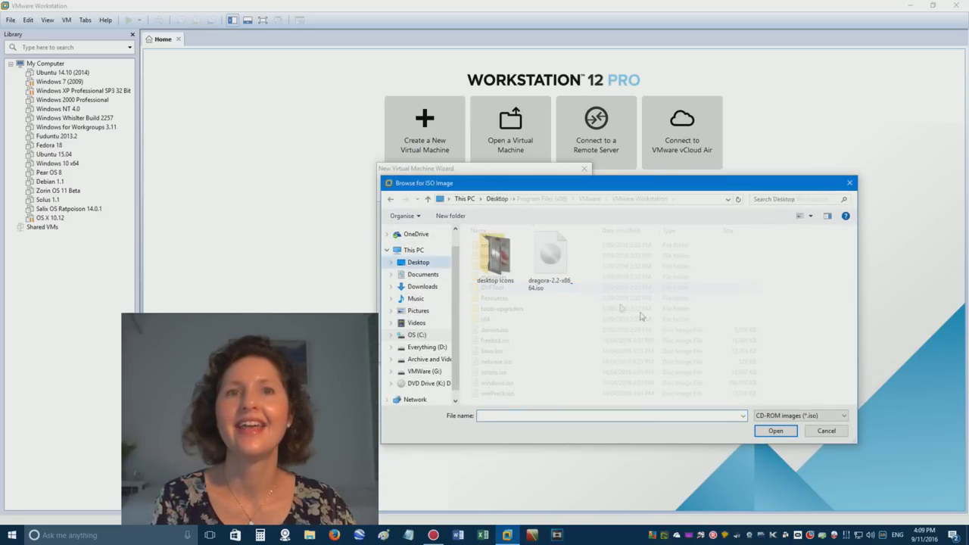
pyautogui.click(567, 275)
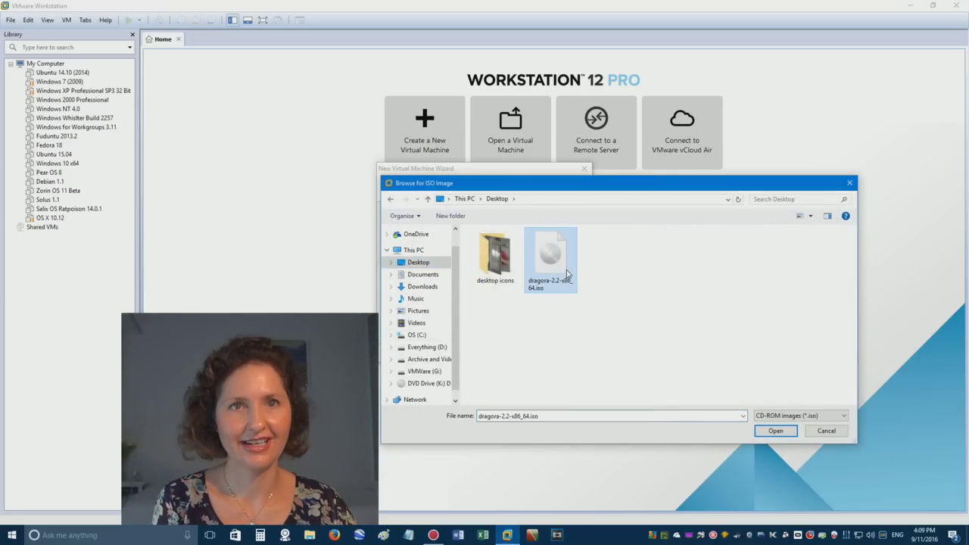
pyautogui.click(776, 430)
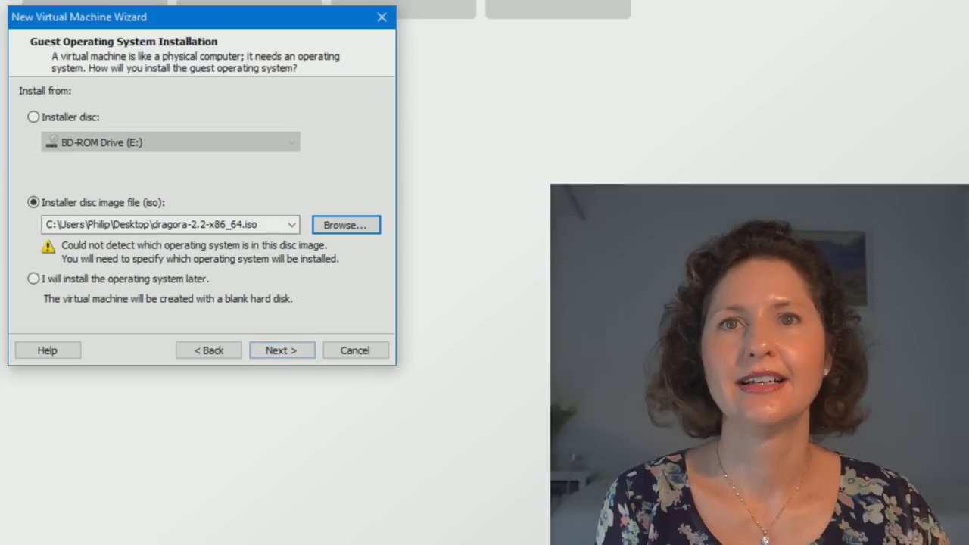
pyautogui.click(282, 351)
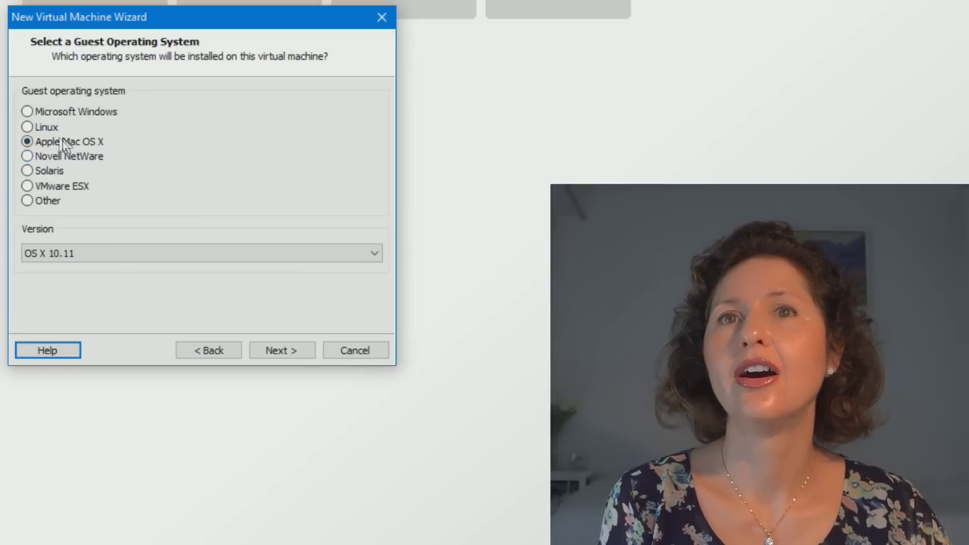
# Set the guest operating system to Linux and its version to Other Linux 3.x kernel 64-bit.
pyautogui.click(26, 128)
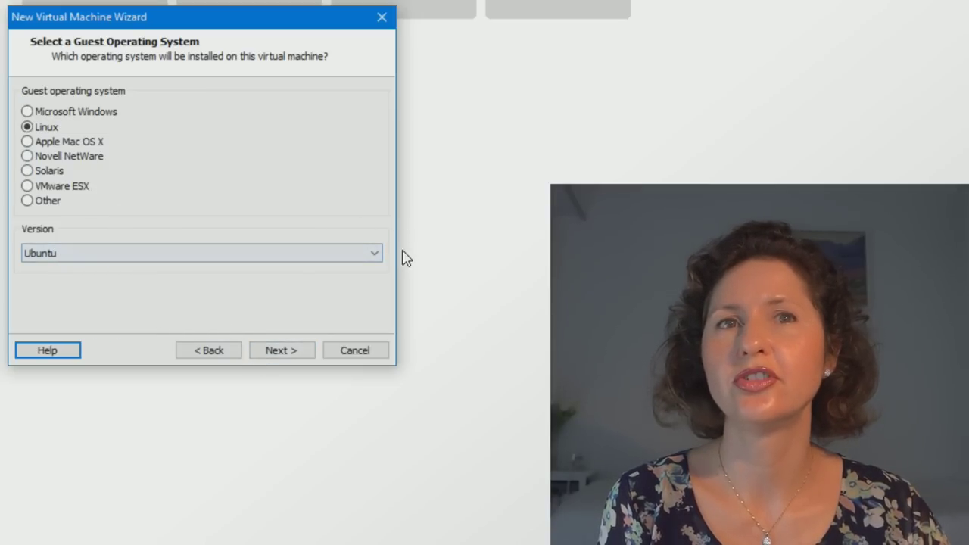
pyautogui.click(373, 255)
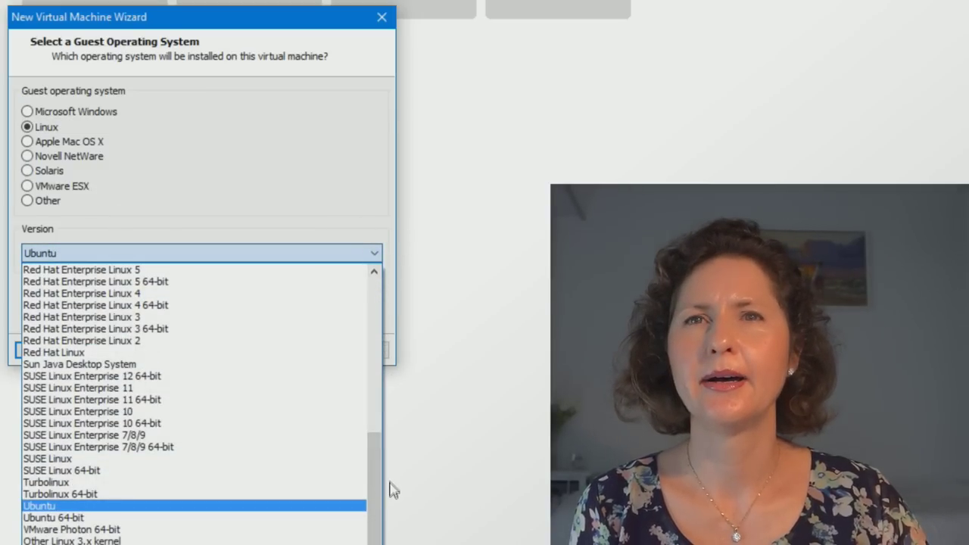
pyautogui.moveTo(371, 471); pyautogui.dragTo(362, 286)
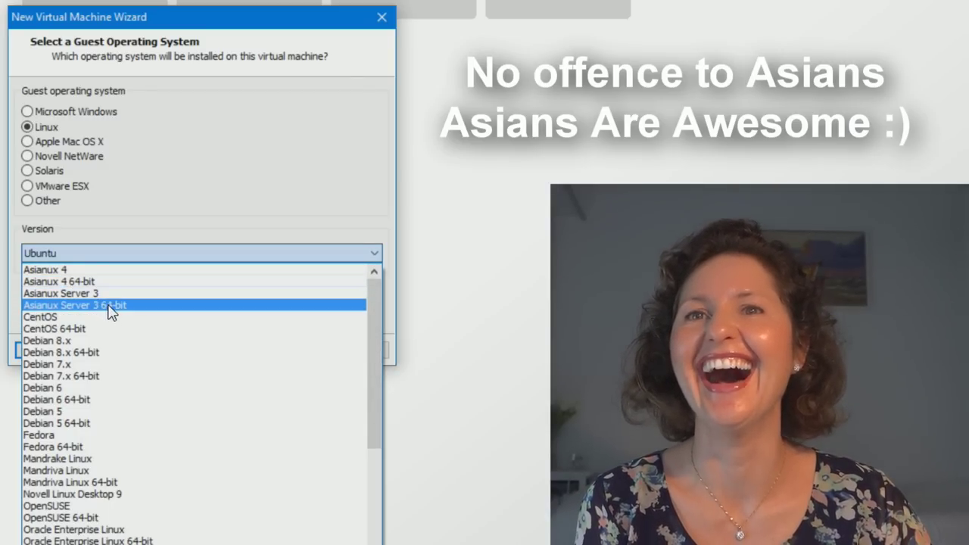
pyautogui.moveTo(368, 303); pyautogui.dragTo(370, 327)
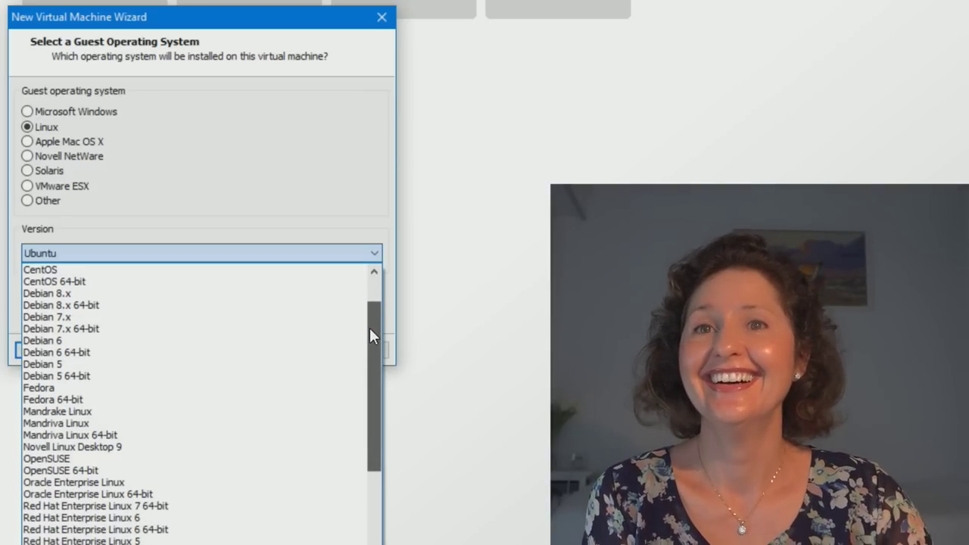
pyautogui.moveTo(368, 329); pyautogui.dragTo(366, 497)
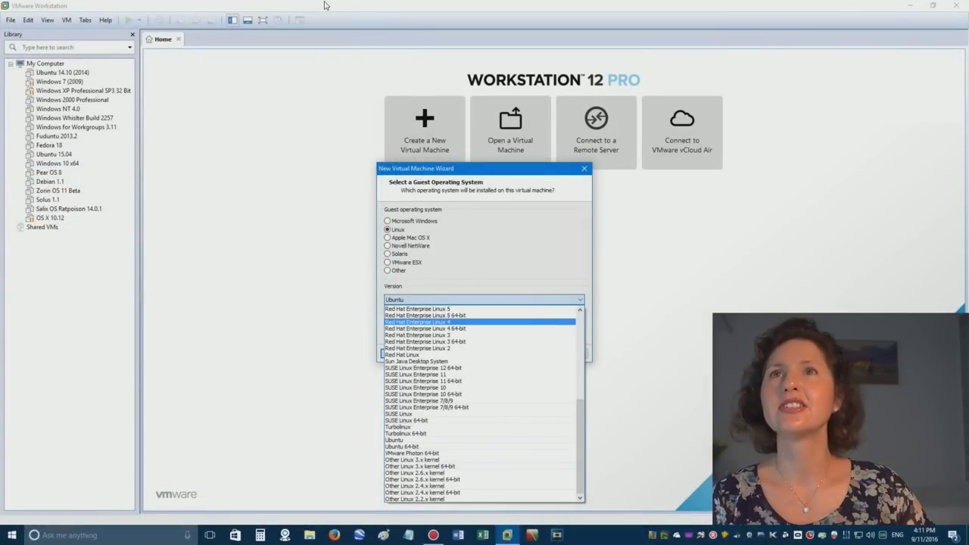
pyautogui.click(358, 16)
pyautogui.click(352, 11)
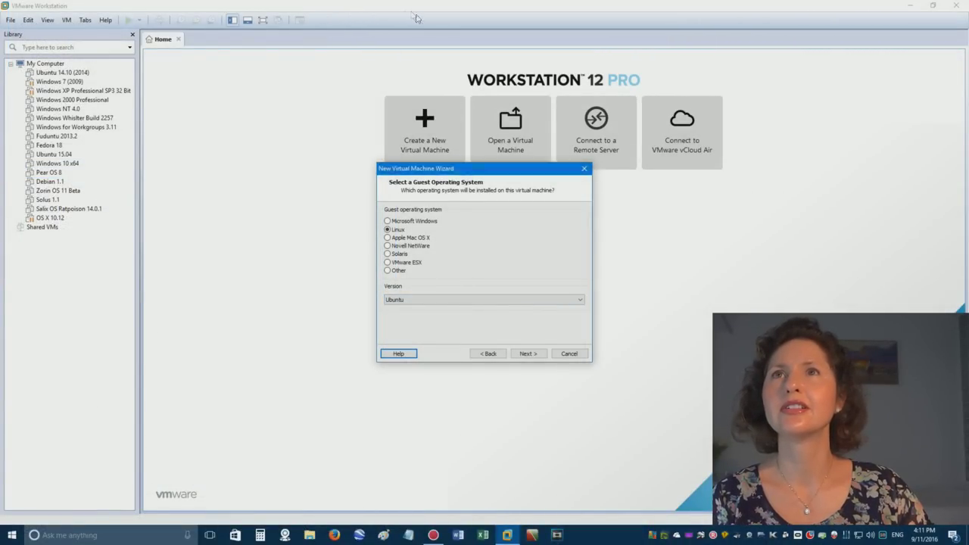
pyautogui.click(313, 6)
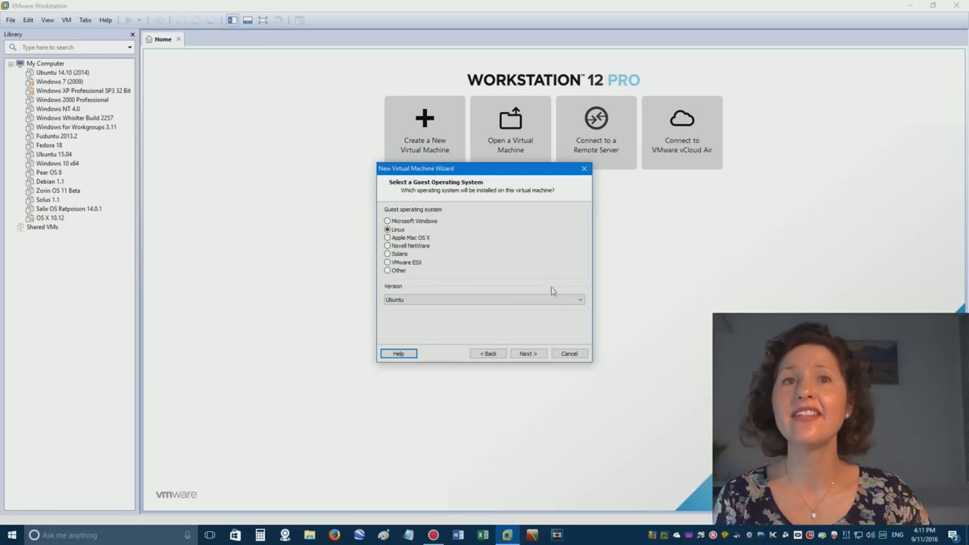
pyautogui.click(580, 301)
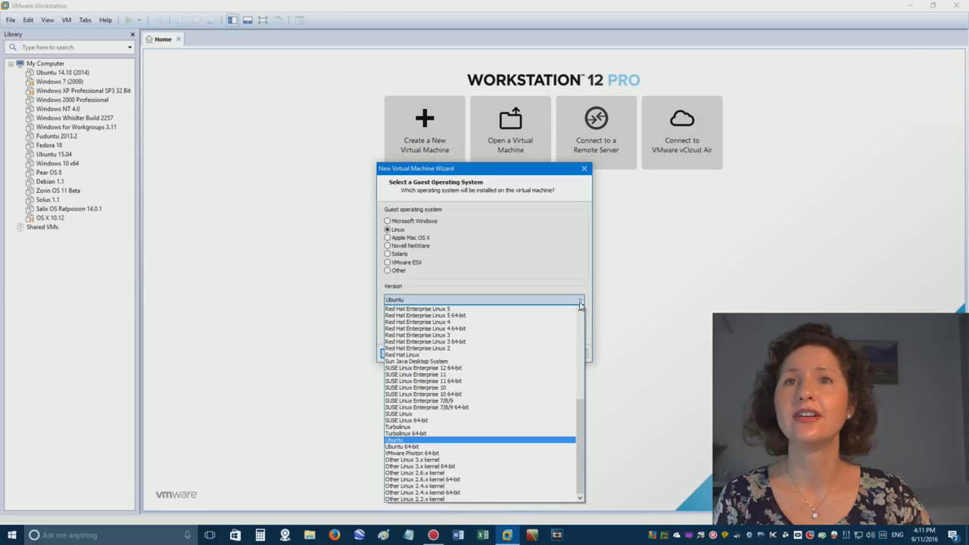
pyautogui.click(543, 467)
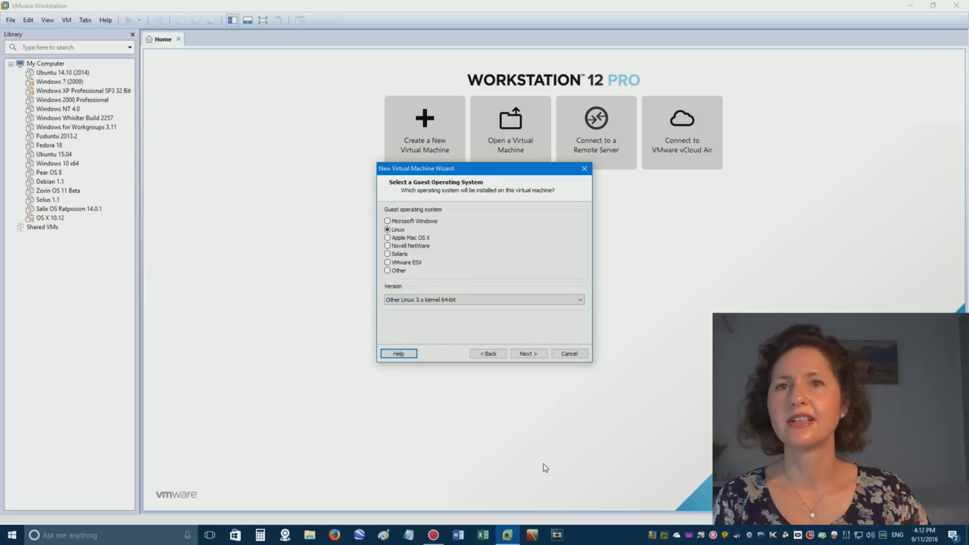
# Switch to Firefox to consult Wikipedia's Linux kernel article, close the browser, and accept the guest operating system selection in the VMware wizard.
pyautogui.hotkey('alt', 'Tab')
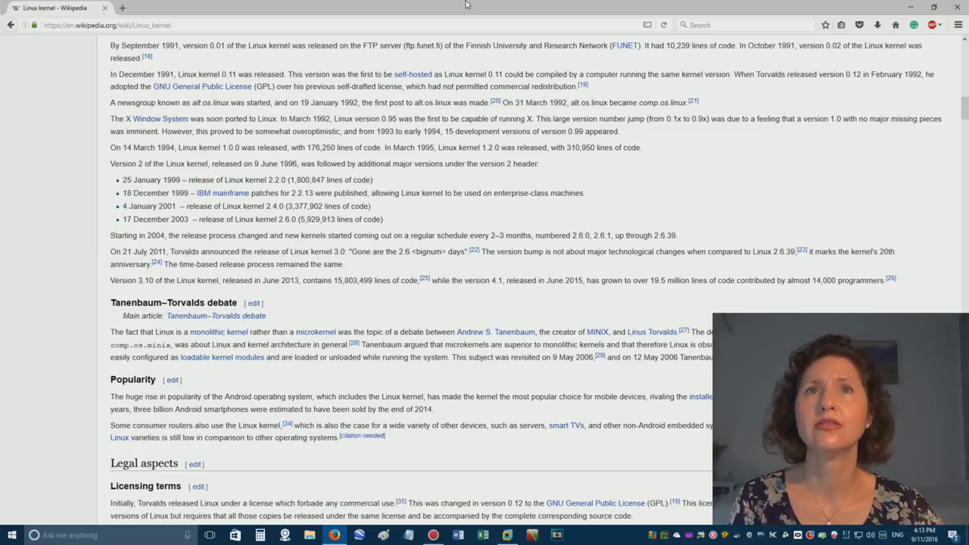
pyautogui.click(957, 7)
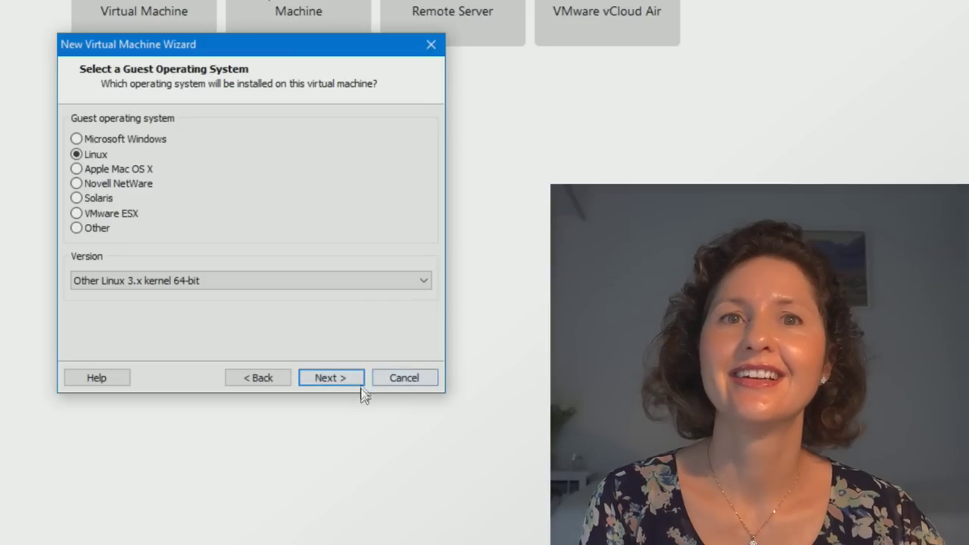
pyautogui.click(320, 378)
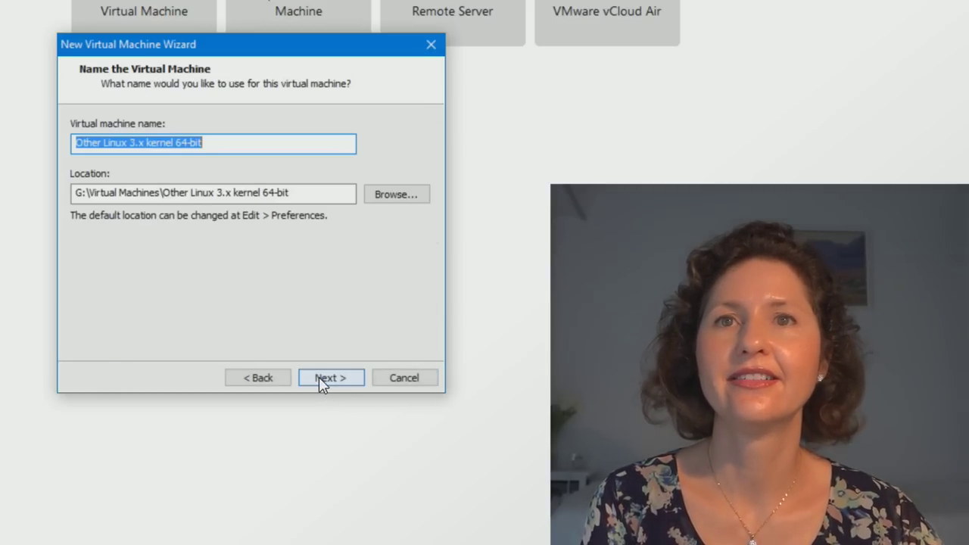
# Name the virtual machine "my machine".
pyautogui.click(320, 379)
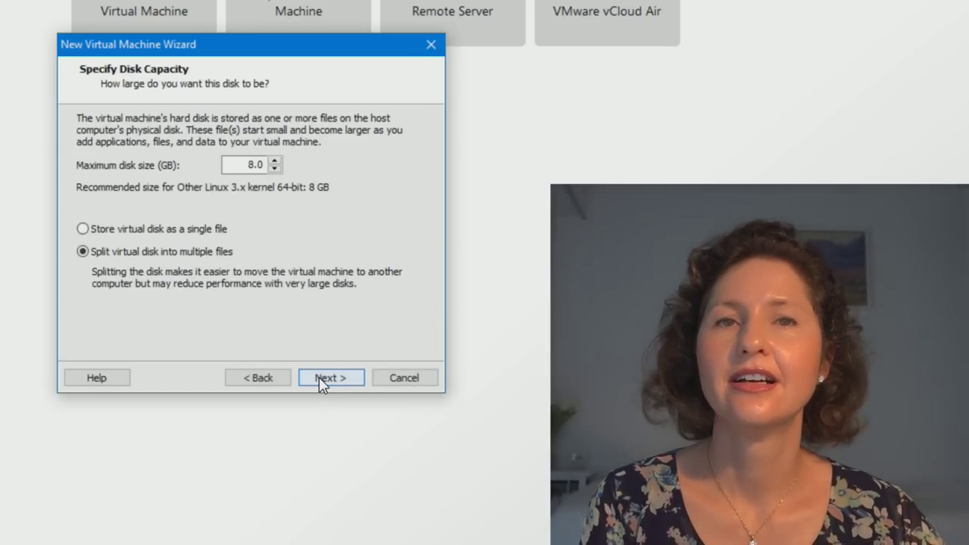
pyautogui.click(257, 377)
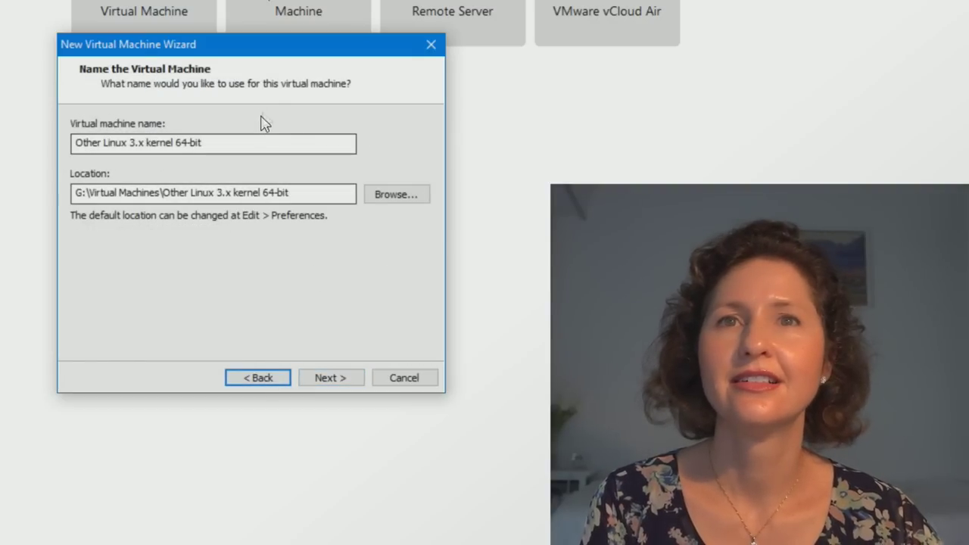
pyautogui.moveTo(253, 143); pyautogui.dragTo(76, 144)
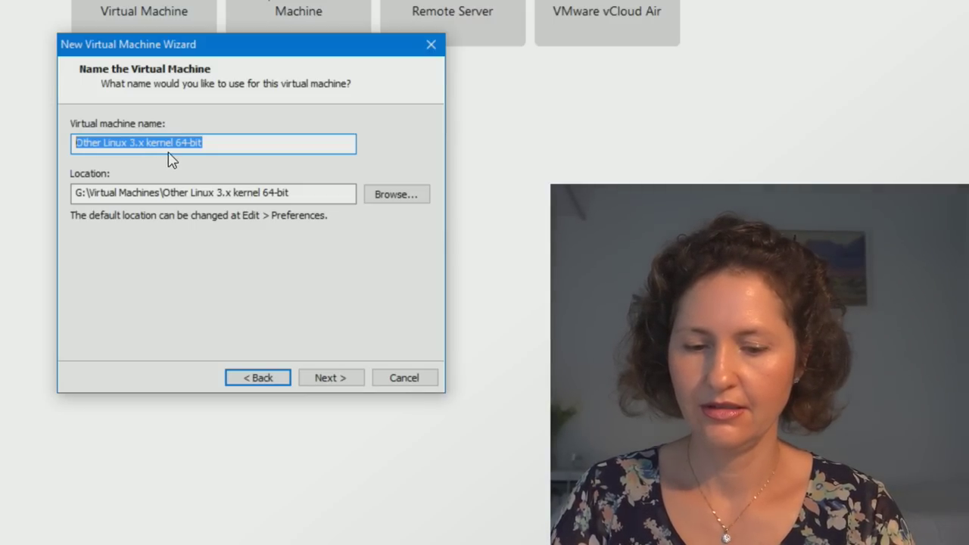
pyautogui.write('my ms')
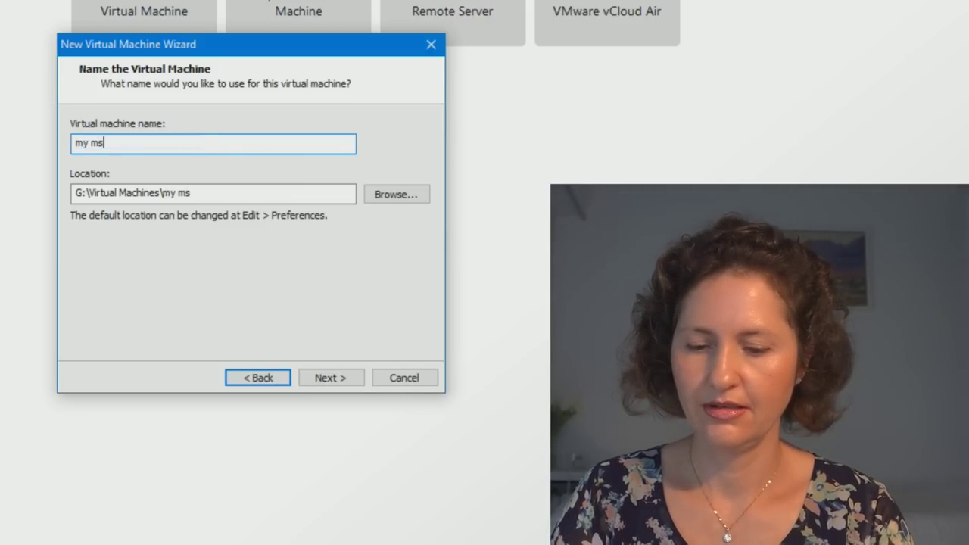
pyautogui.write('chine')
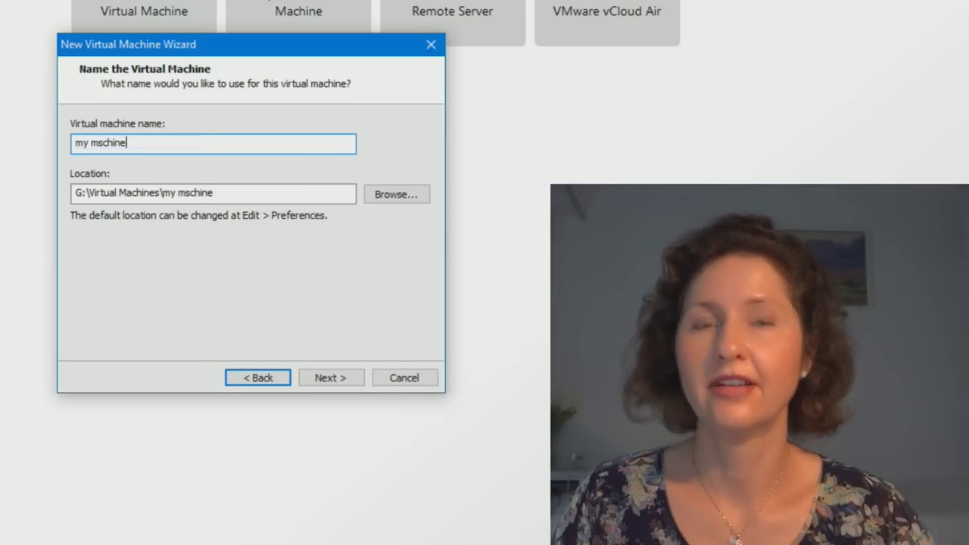
pyautogui.press('BackSpace')
pyautogui.press('BackSpace')
pyautogui.press('BackSpace')
pyautogui.press('BackSpace')
pyautogui.press('BackSpace')
pyautogui.press('BackSpace')
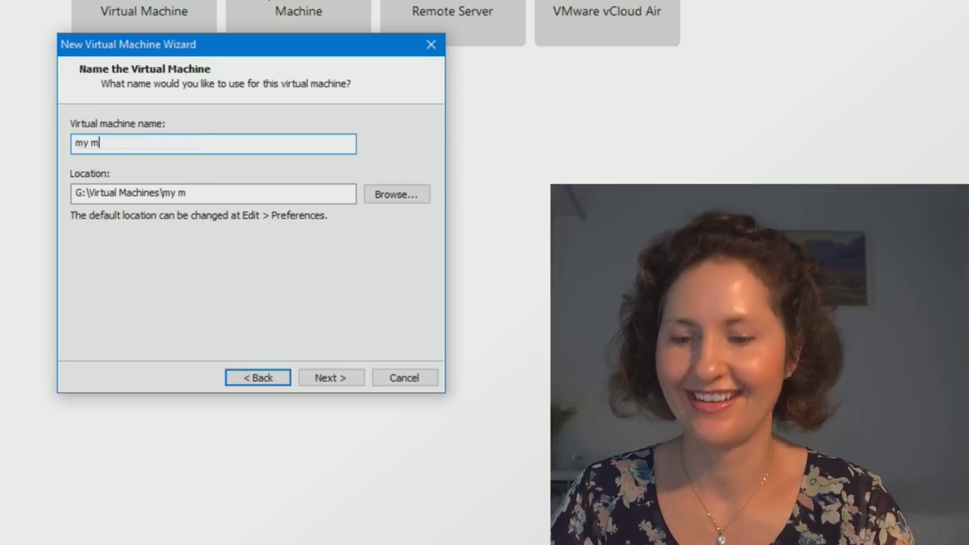
pyautogui.write('achine')
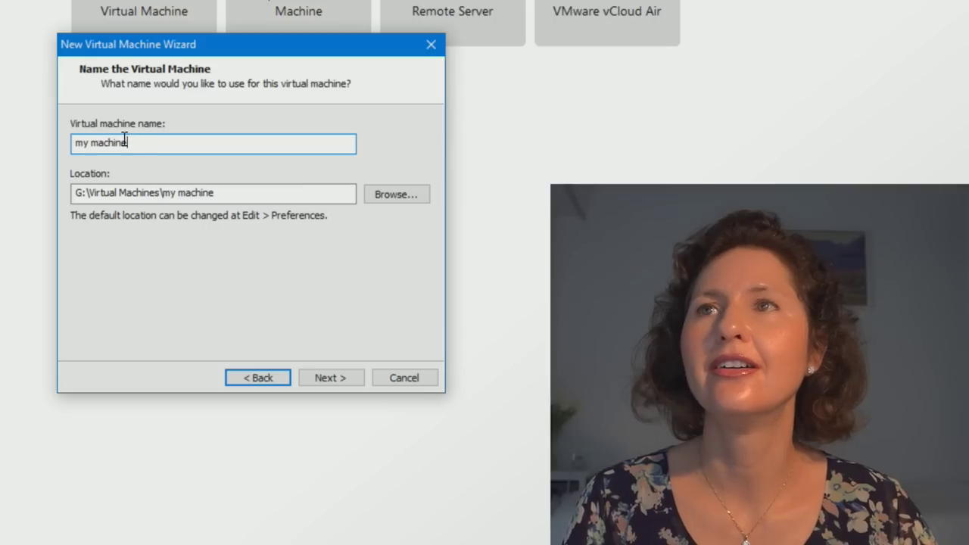
# Rename the virtual machine as "Dragon" and continue to the disk capacity settings.
pyautogui.moveTo(128, 142); pyautogui.dragTo(40, 127)
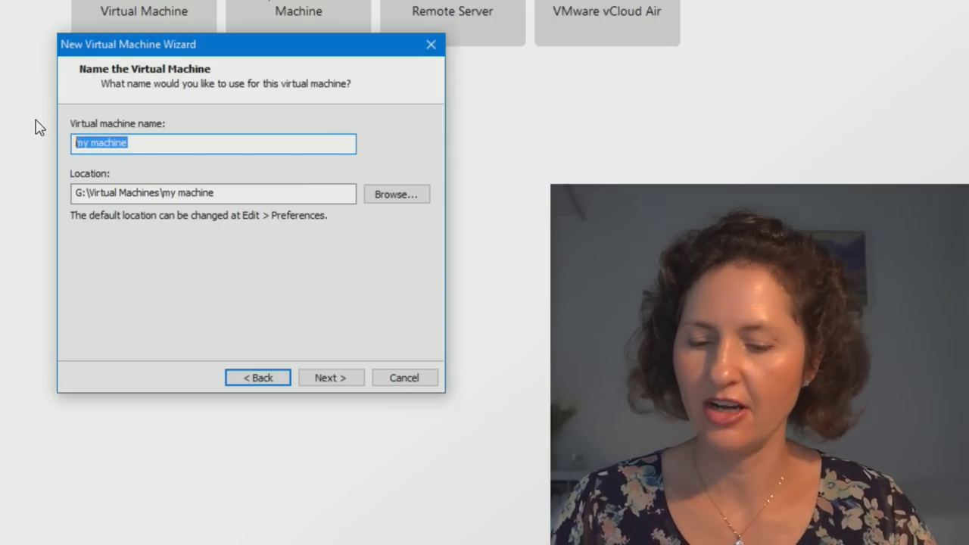
pyautogui.write('Dragon')
pyautogui.click(338, 380)
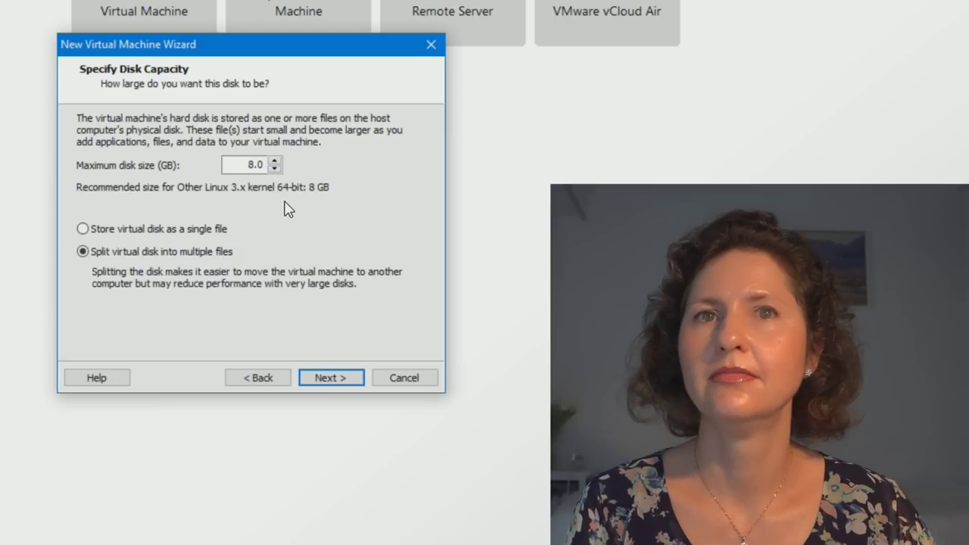
# Set the virtual machine's maximum disk size to 25 GB.
pyautogui.click(275, 169)
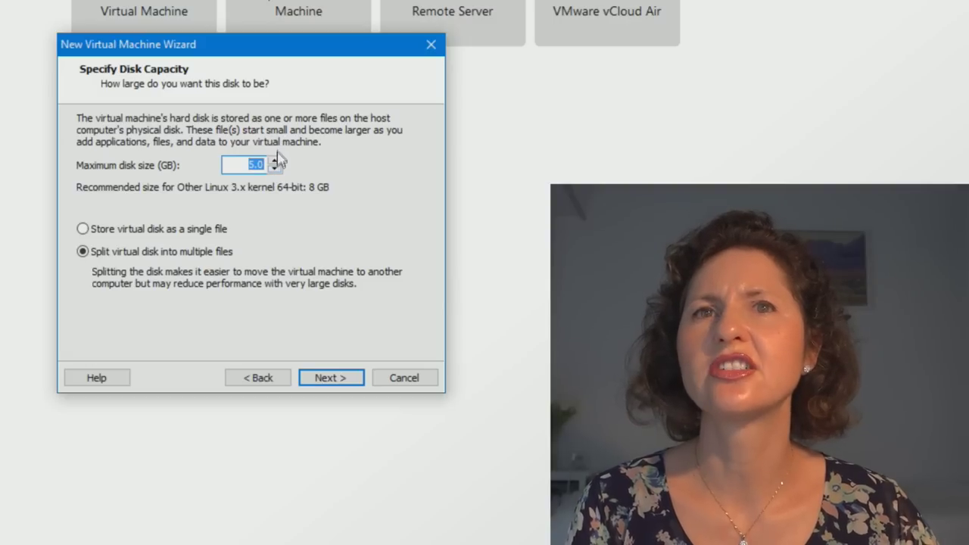
pyautogui.click(275, 161)
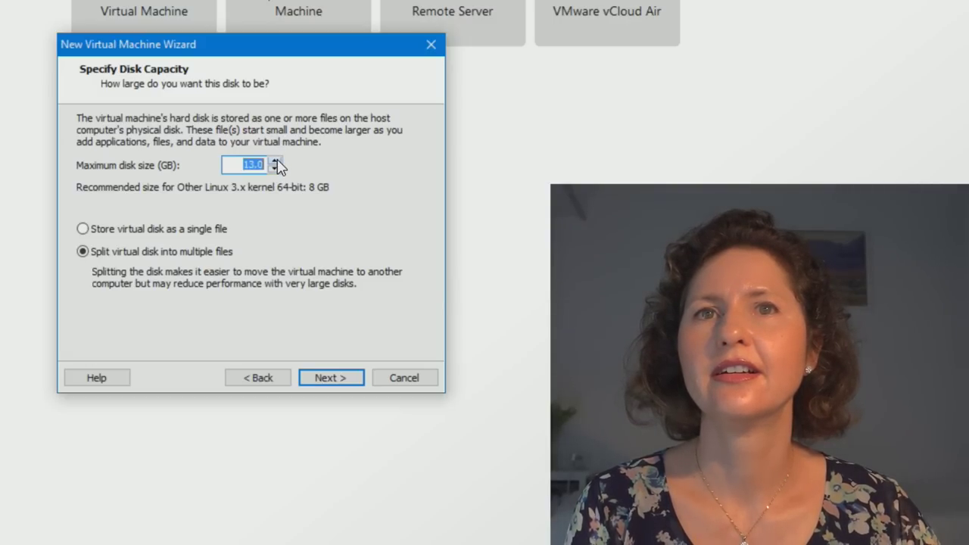
pyautogui.click(276, 161)
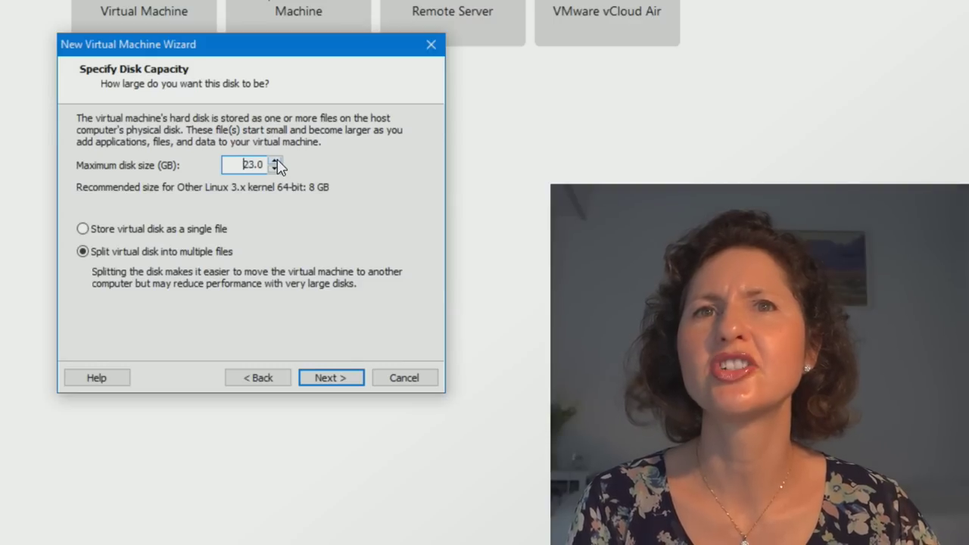
pyautogui.click(274, 162)
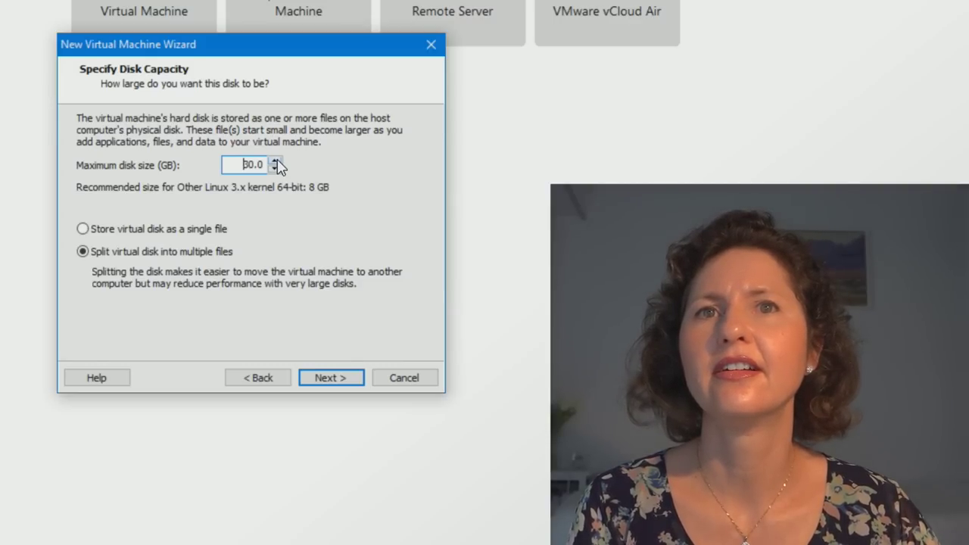
pyautogui.click(274, 161)
pyautogui.click(275, 161)
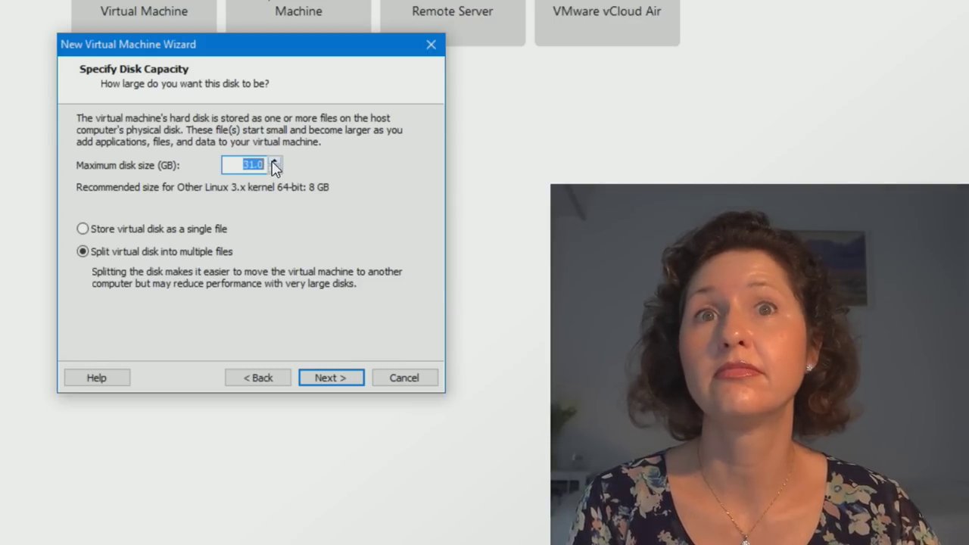
pyautogui.click(274, 162)
pyautogui.click(275, 162)
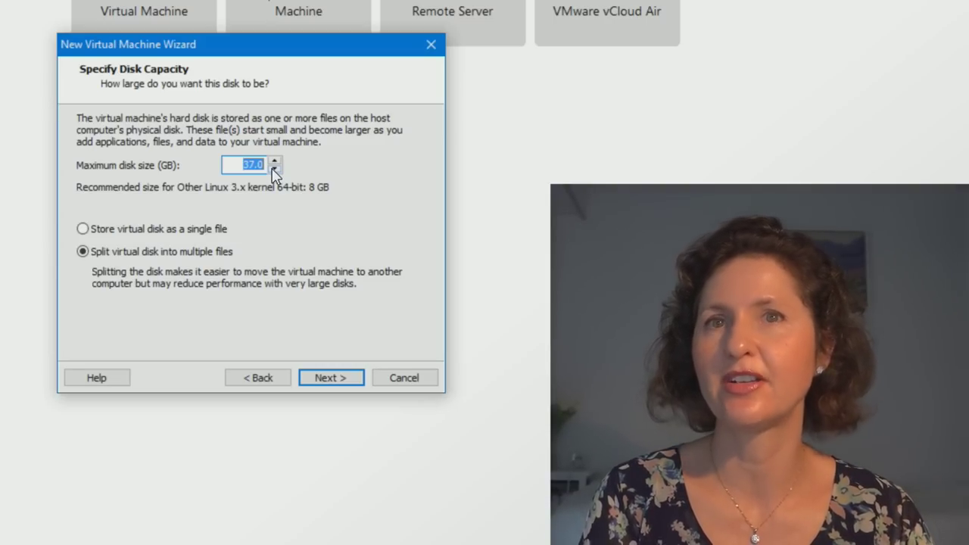
pyautogui.click(274, 169)
pyautogui.click(274, 169)
pyautogui.click(274, 170)
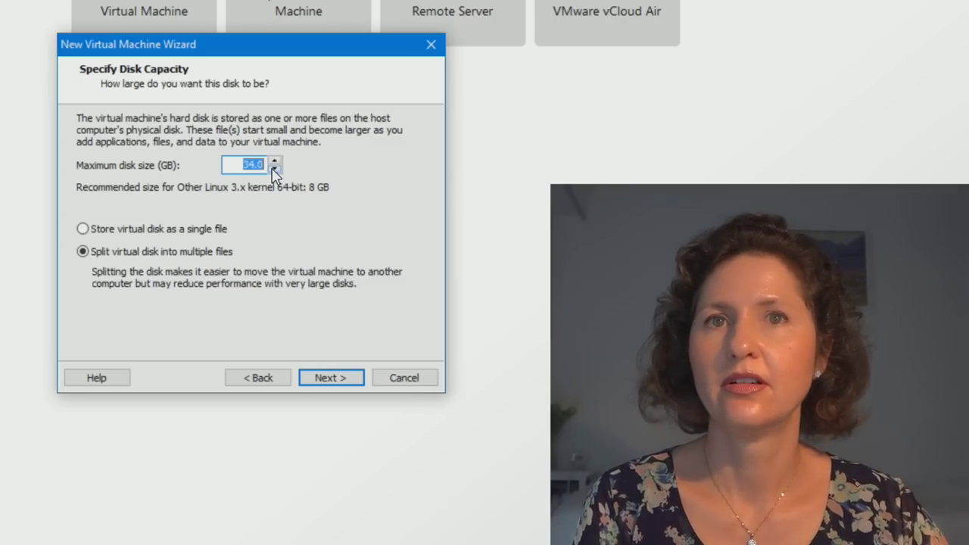
pyautogui.click(274, 170)
pyautogui.click(274, 170)
pyautogui.click(274, 170)
pyautogui.click(274, 170)
pyautogui.click(274, 170)
pyautogui.click(274, 169)
pyautogui.click(274, 169)
pyautogui.click(274, 169)
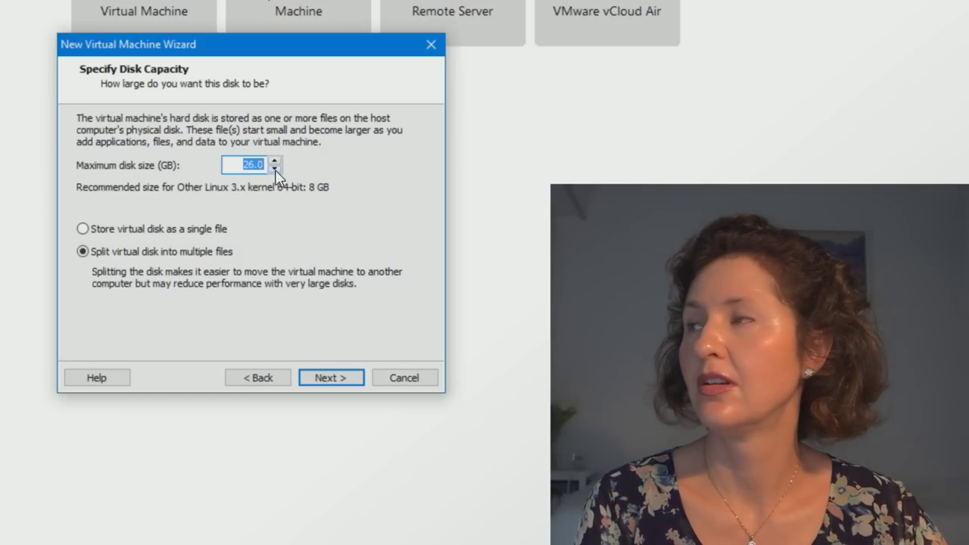
pyautogui.click(275, 169)
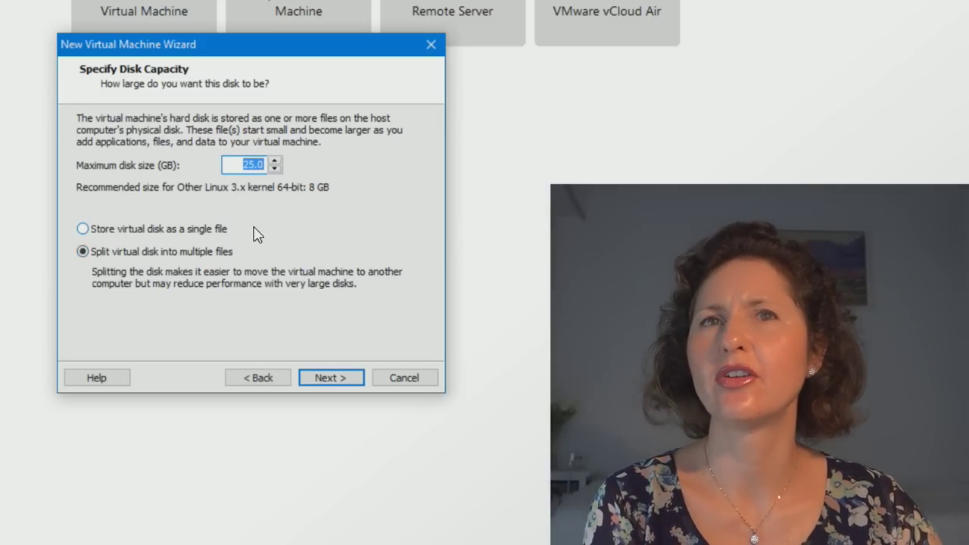
# Set the virtual machine's maximum disk size to 30 GB and continue to the creation summary.
pyautogui.click(275, 162)
pyautogui.click(274, 162)
pyautogui.click(275, 162)
pyautogui.click(275, 162)
pyautogui.click(274, 162)
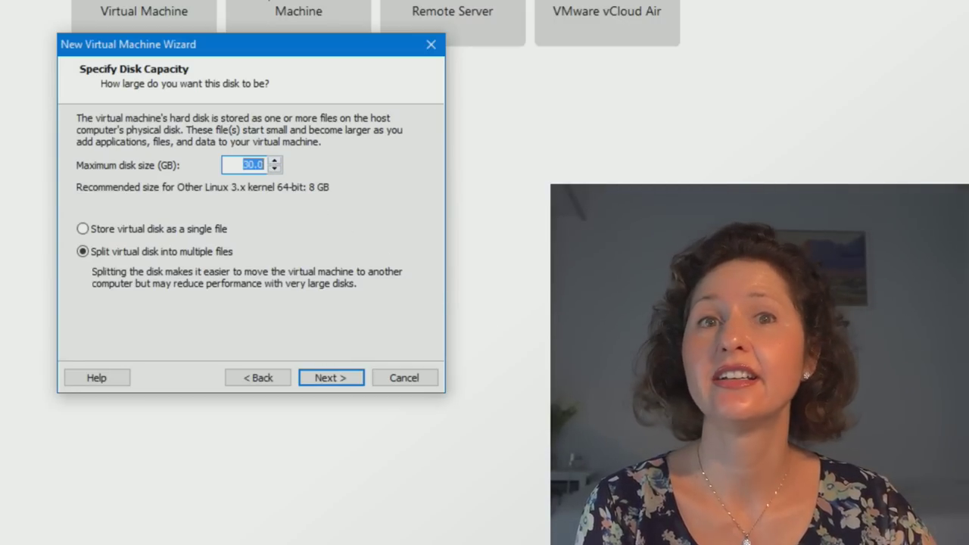
pyautogui.click(354, 374)
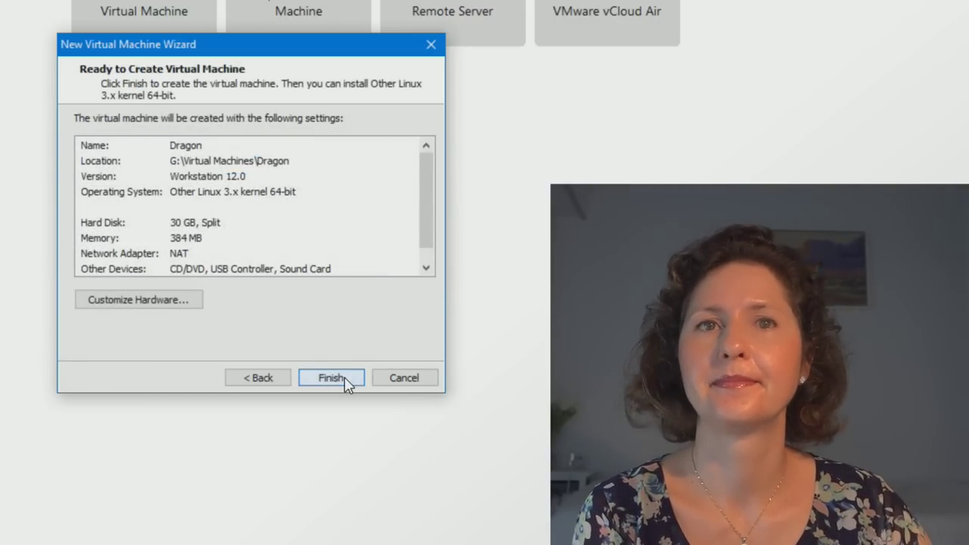
# Customize the hardware to give the virtual machine 1024 MB of memory.
pyautogui.click(138, 300)
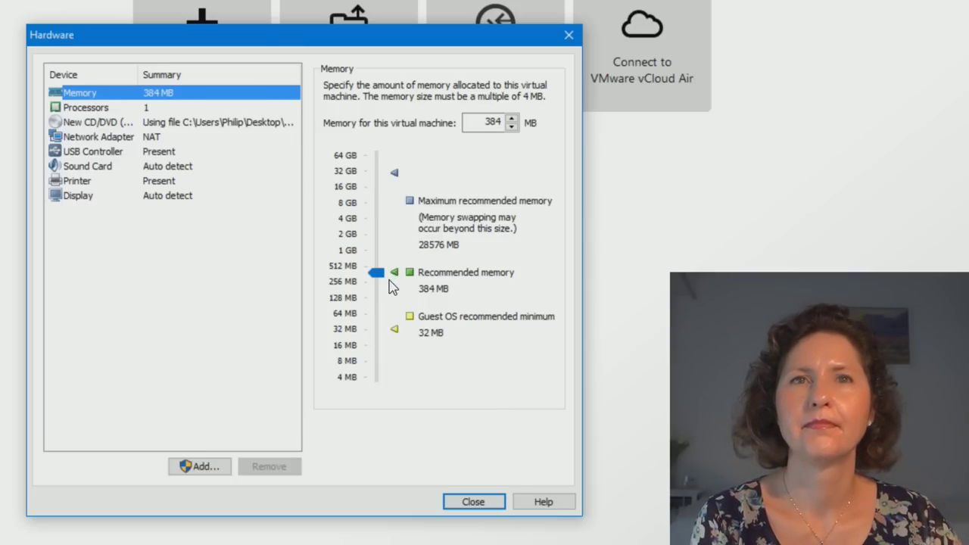
pyautogui.moveTo(374, 274); pyautogui.dragTo(376, 278)
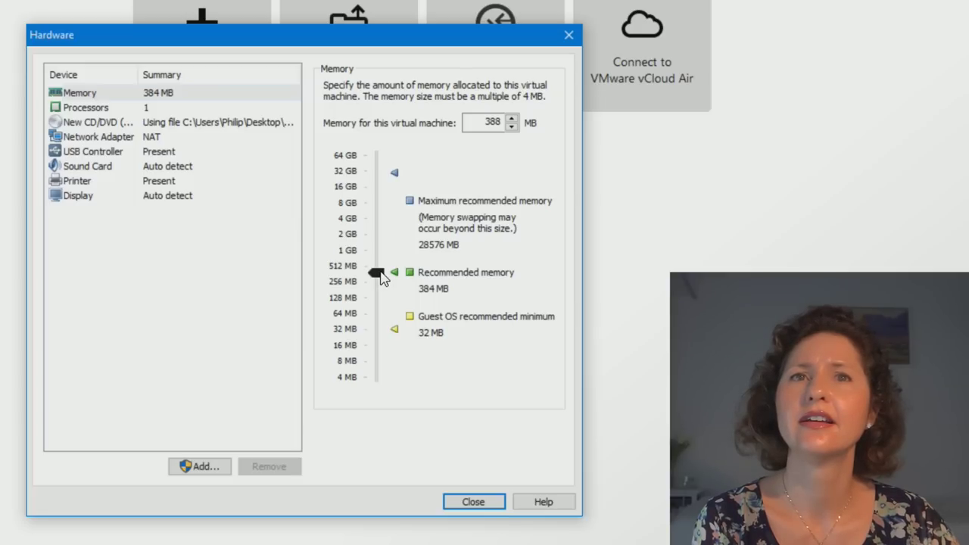
pyautogui.moveTo(380, 278); pyautogui.dragTo(376, 255)
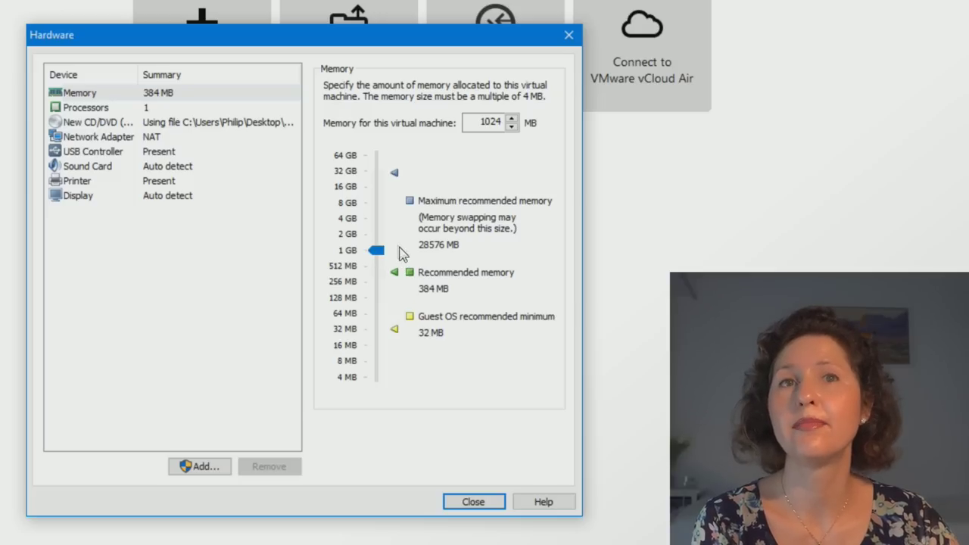
pyautogui.click(496, 502)
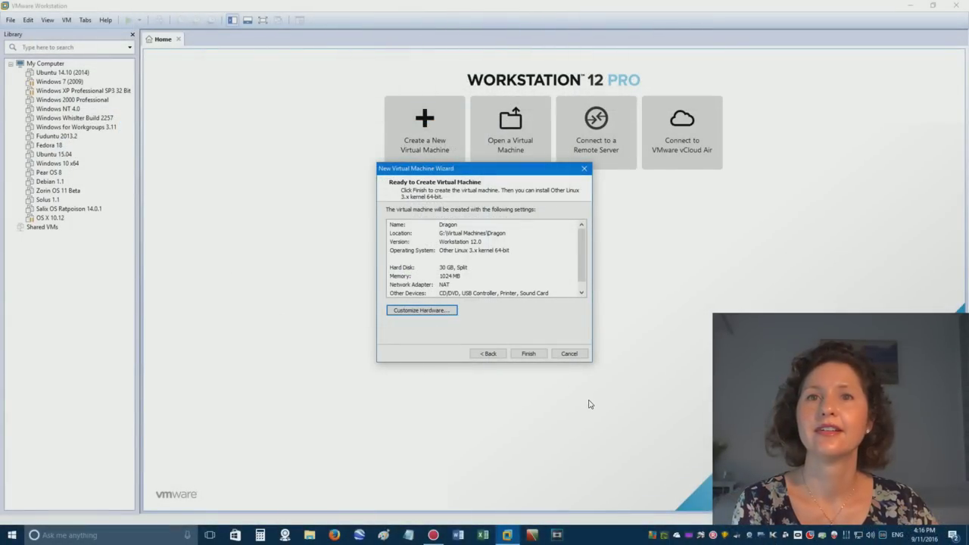
# Finish creating the Dragon virtual machine and power it on.
pyautogui.click(529, 353)
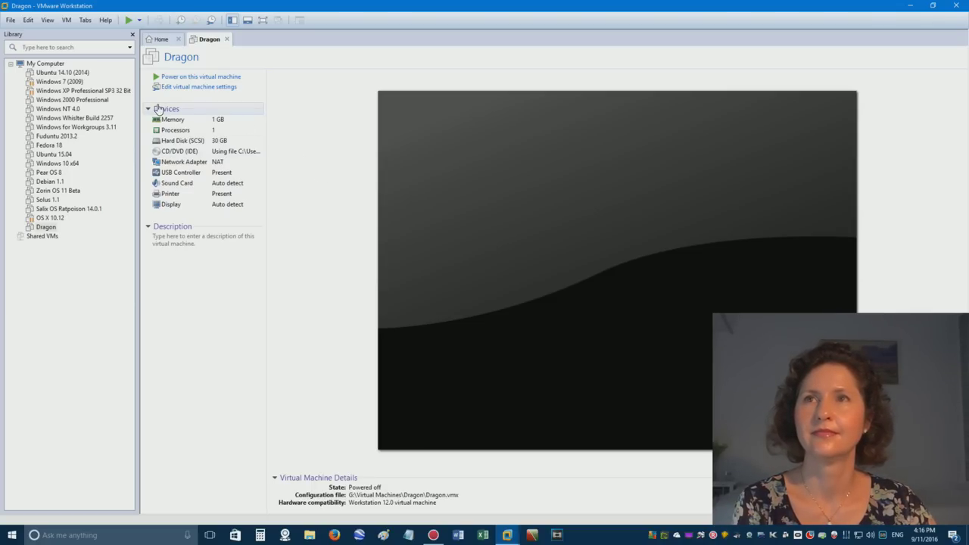
pyautogui.click(168, 80)
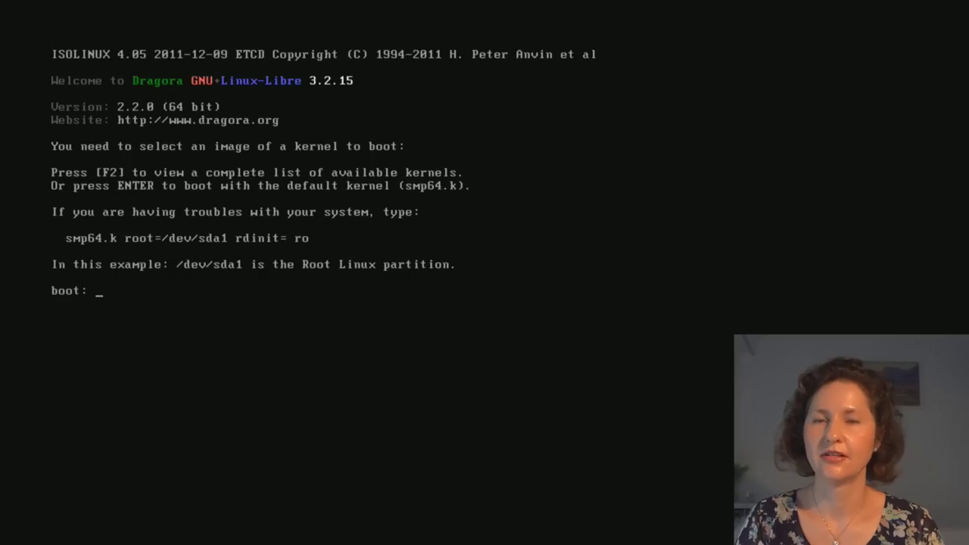
# Try kernel image names such as "ok" and "run" at the boot prompt, and boot Dragora with the default kernel.
pyautogui.write('ok')
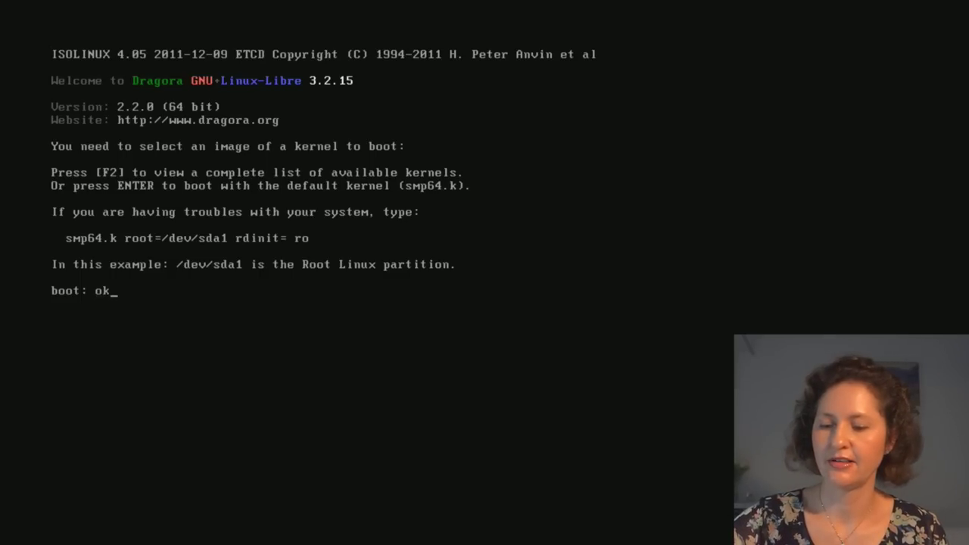
pyautogui.press('Return')
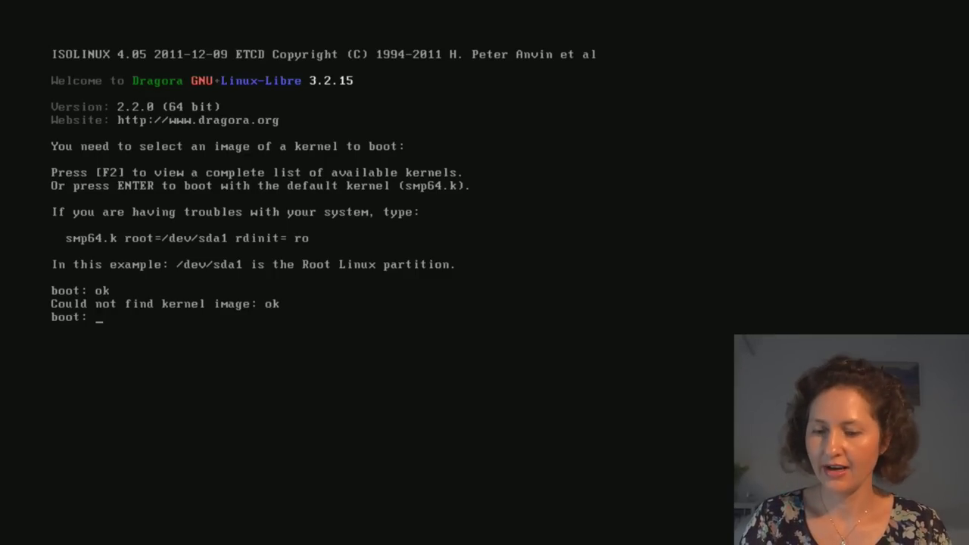
pyautogui.write('run')
pyautogui.press('Return')
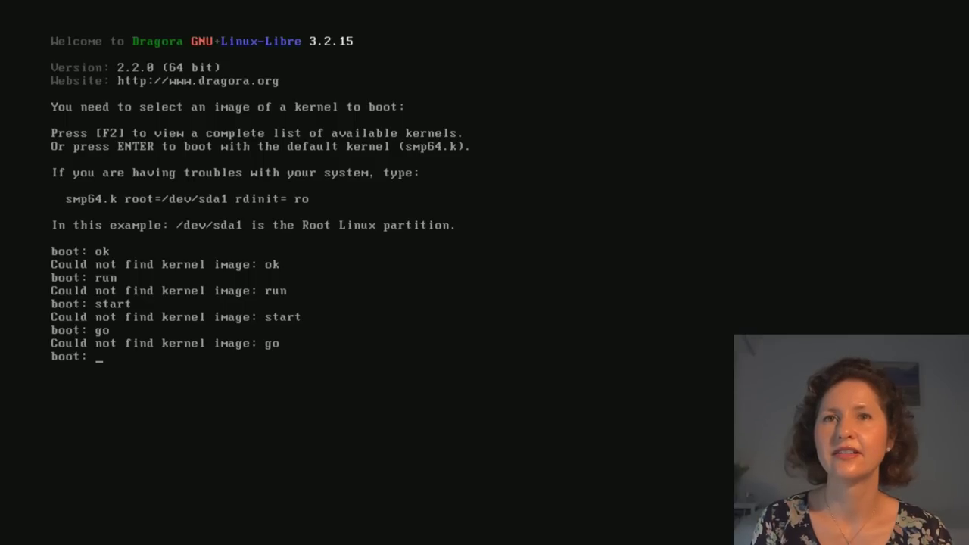
pyautogui.press('Return')
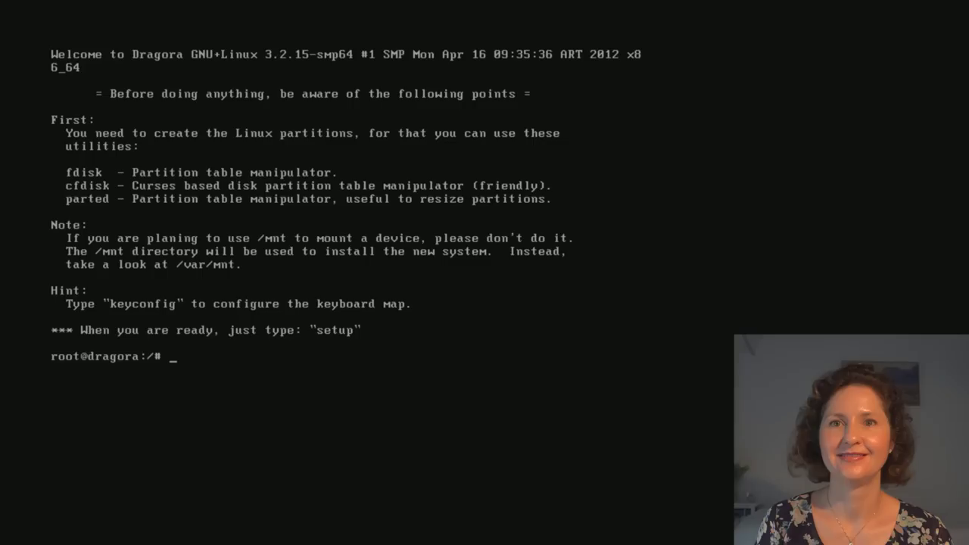
# Run the Dragora installer with the command setup and acknowledge its notice about Linux partitions.
pyautogui.write('s')
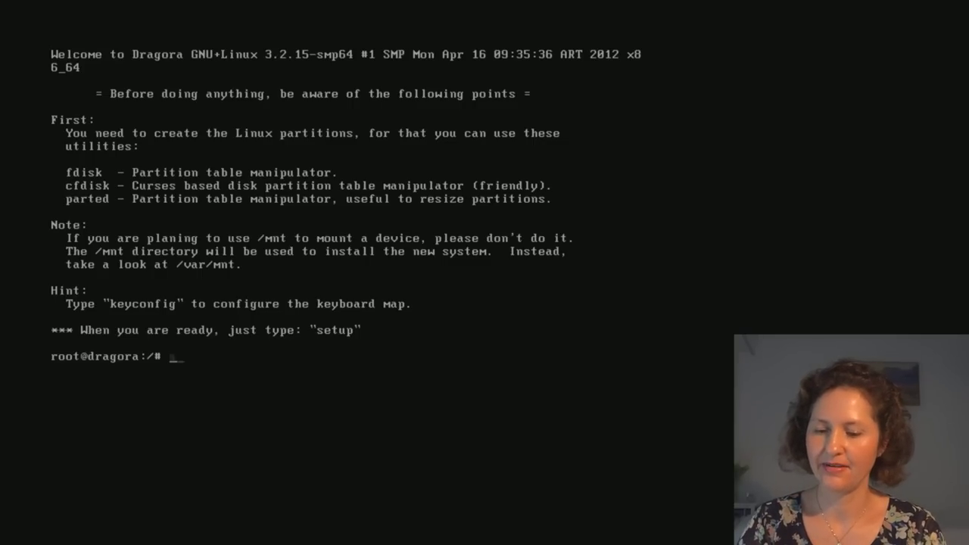
pyautogui.write('et up')
pyautogui.press('Return')
pyautogui.write('setup')
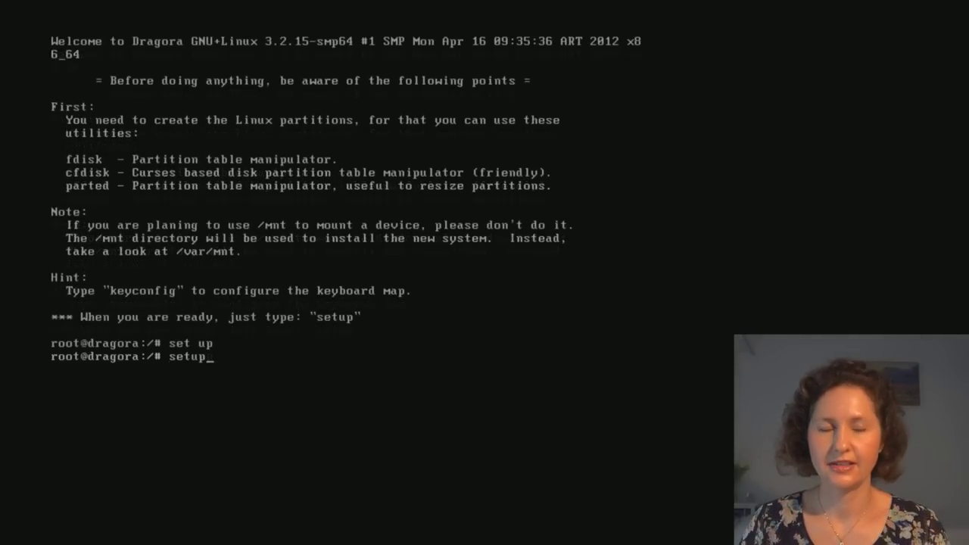
pyautogui.press('Return')
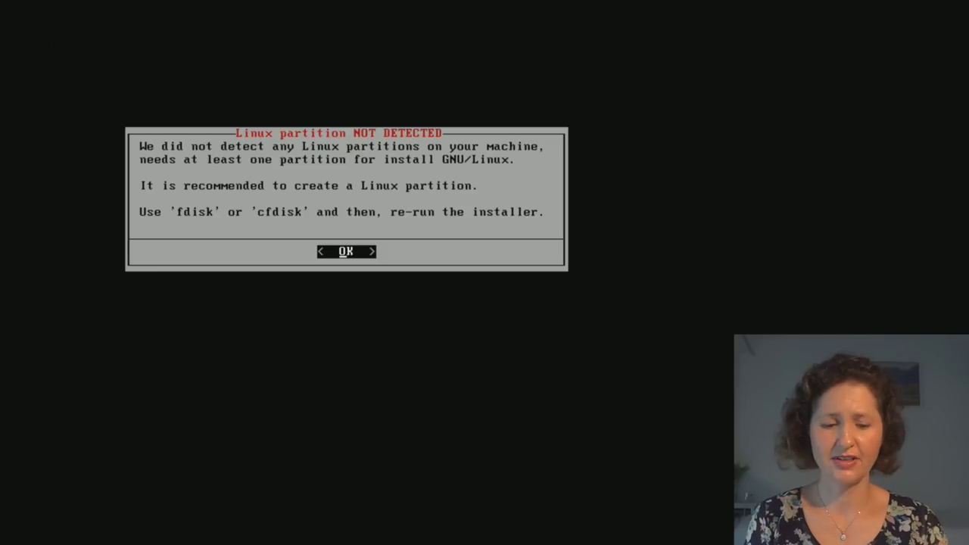
pyautogui.press('Return')
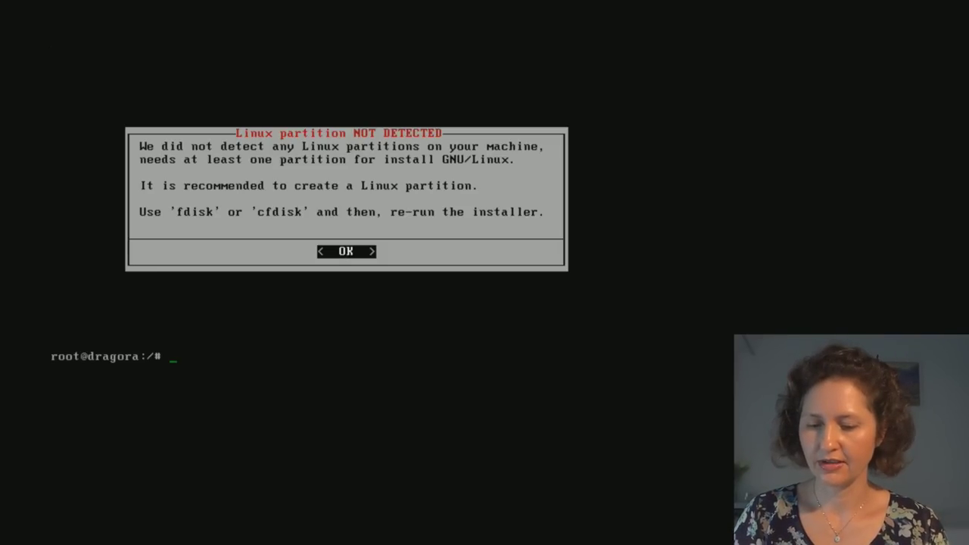
# Try the partitioning utilities fdisk and cfdisk from the shell without arguments.
pyautogui.write('fdisk')
pyautogui.press('Return')
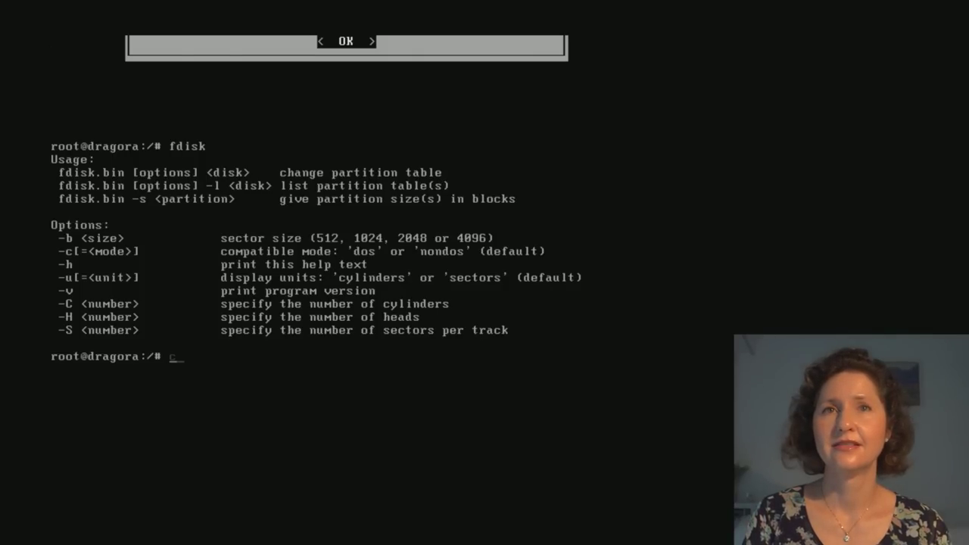
pyautogui.write('cfdisk')
pyautogui.press('Return')
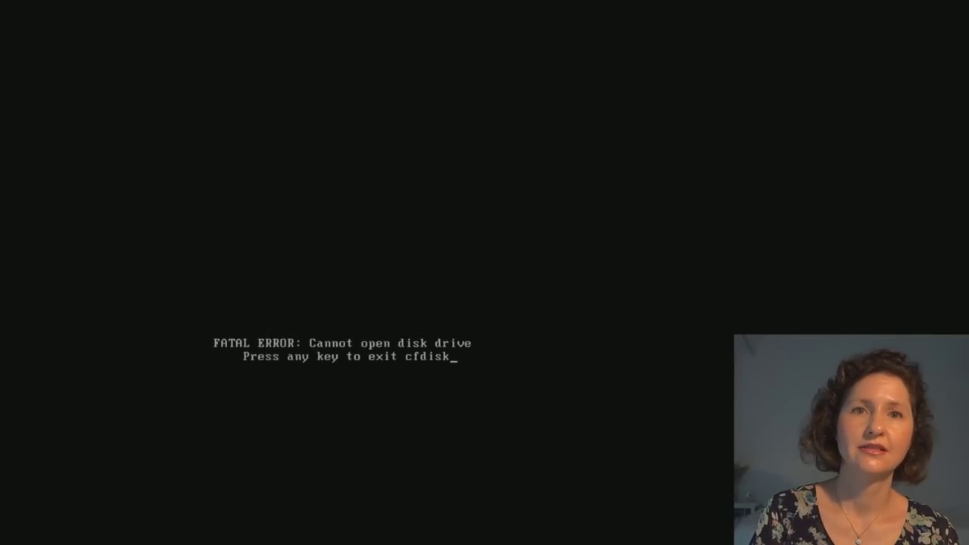
pyautogui.press('Left')
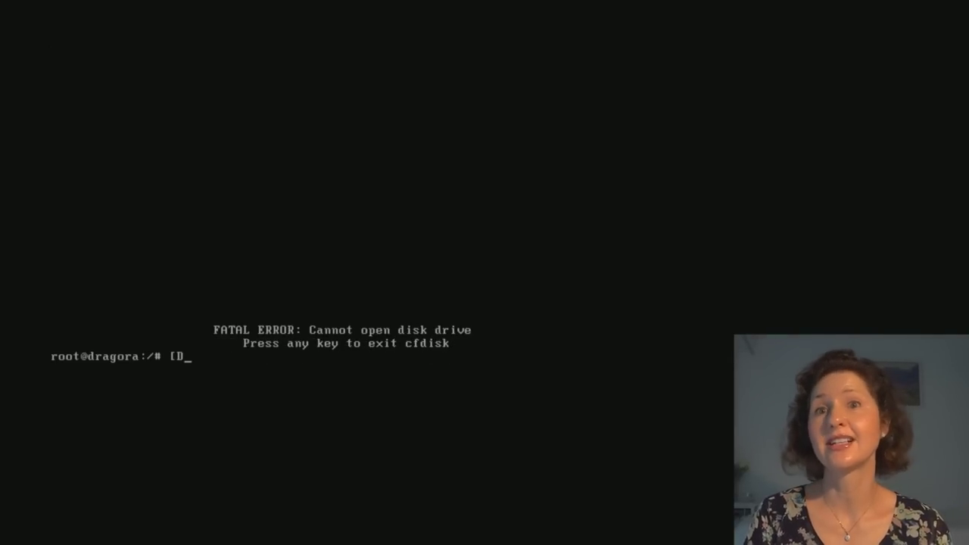
# Clear the stray characters from the command line and run fdisk without arguments again.
pyautogui.write('fdisk')
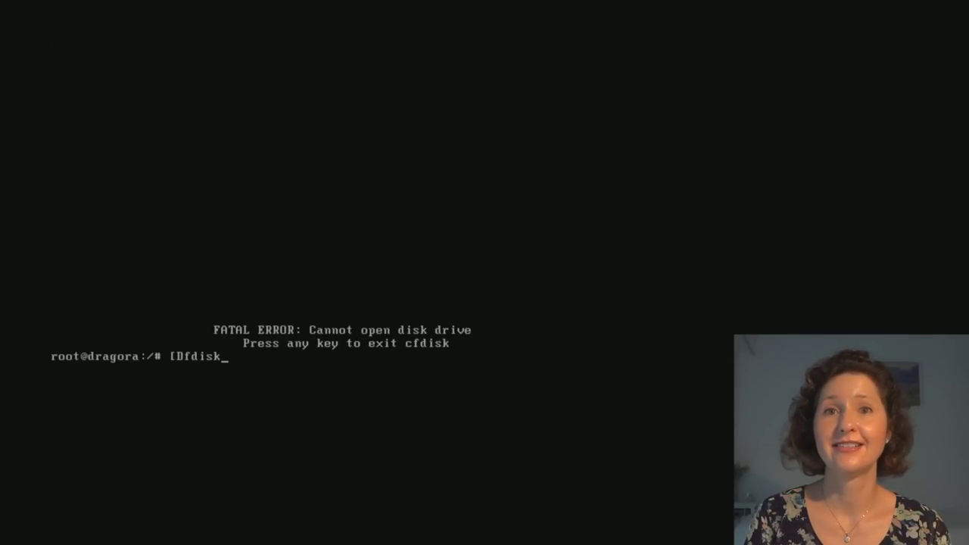
pyautogui.press('BackSpace')
pyautogui.press('BackSpace')
pyautogui.press('BackSpace')
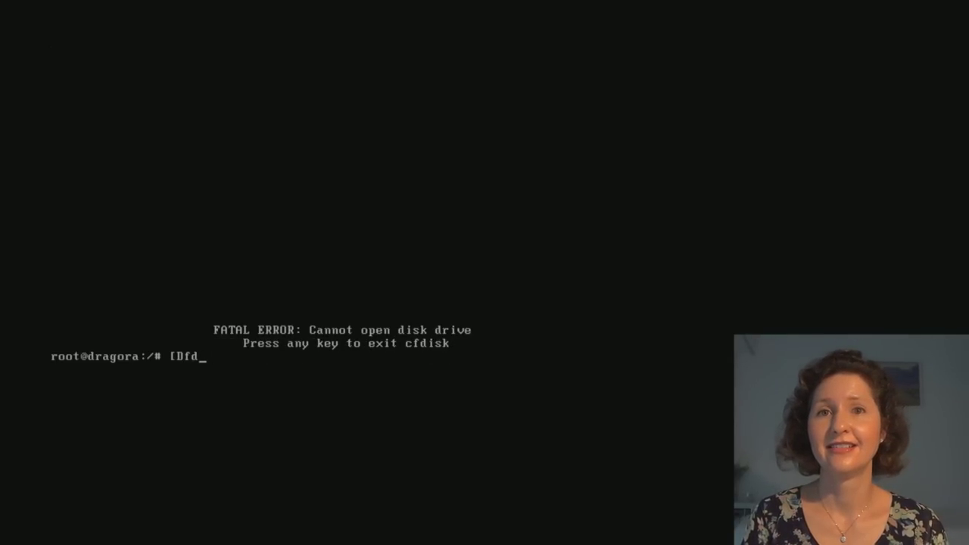
pyautogui.press('BackSpace')
pyautogui.press('BackSpace')
pyautogui.press('BackSpace')
pyautogui.press('BackSpace')
pyautogui.write('fdisk')
pyautogui.press('Return')
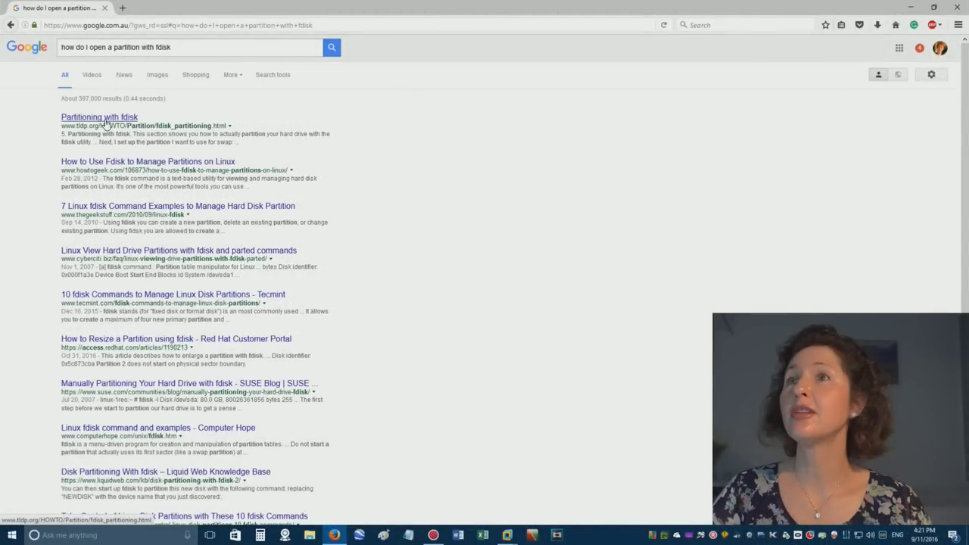
# Consult the "Partitioning with fdisk" web guide in Firefox and try the commands n and fdisk n in the virtual machine's shell.
pyautogui.click(106, 122)
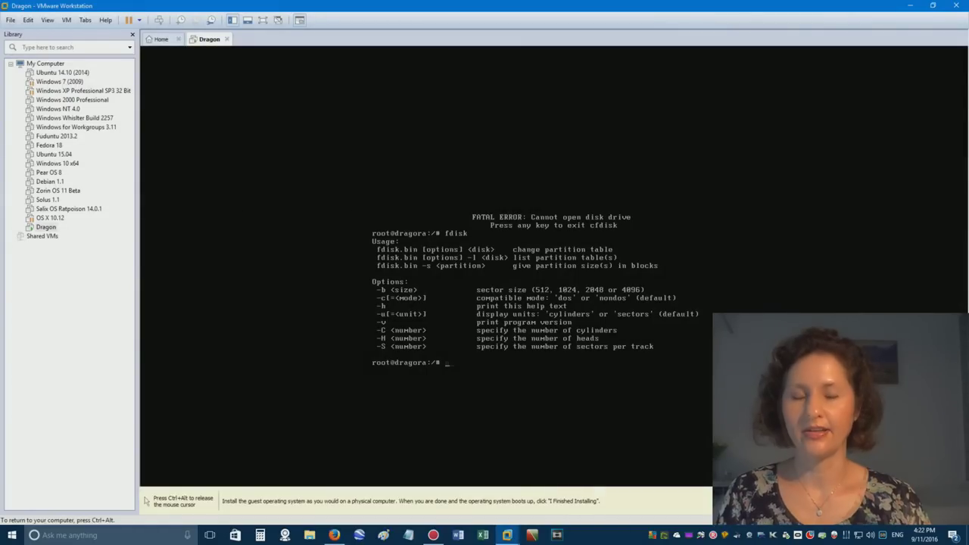
pyautogui.write('n')
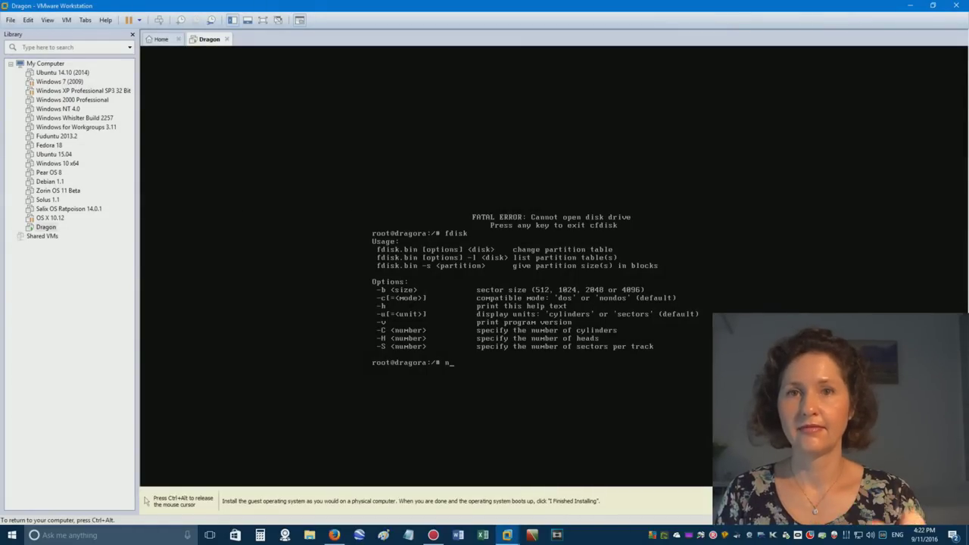
pyautogui.press('Return')
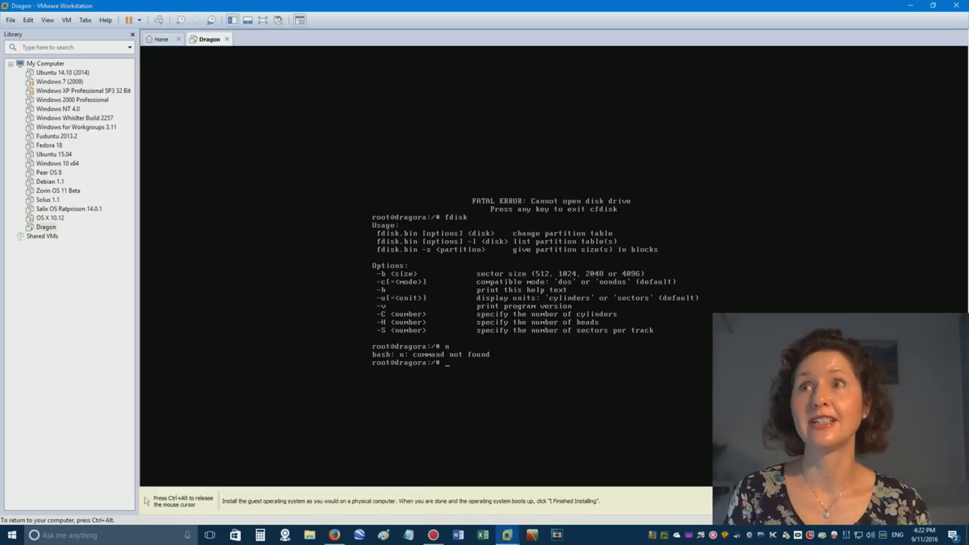
pyautogui.write('fdisk n')
pyautogui.press('Return')
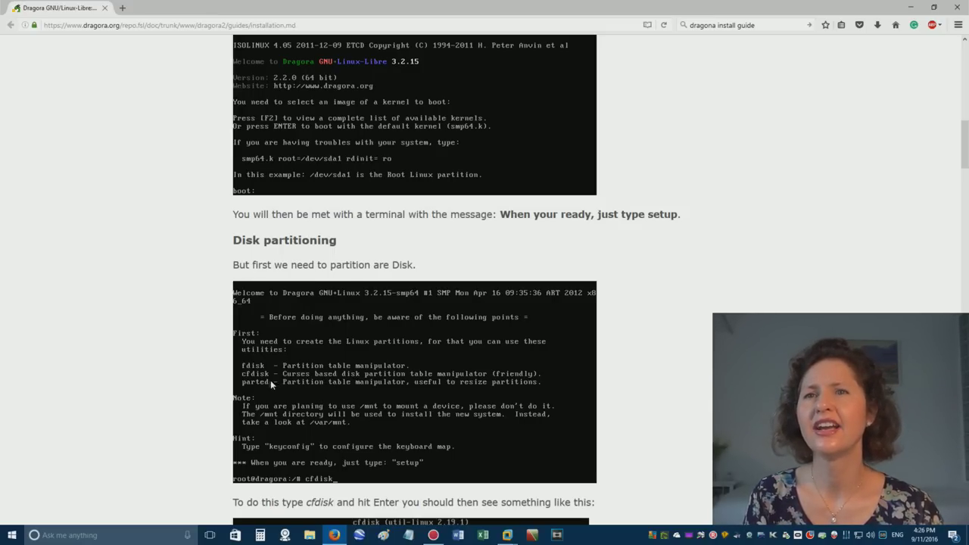
# Read the disk partitioning section of Dragora's installation guide in Firefox and switch back to the Dragon virtual machine.
pyautogui.scroll(-3, 292, 375)
pyautogui.scroll(-3, 296, 370)
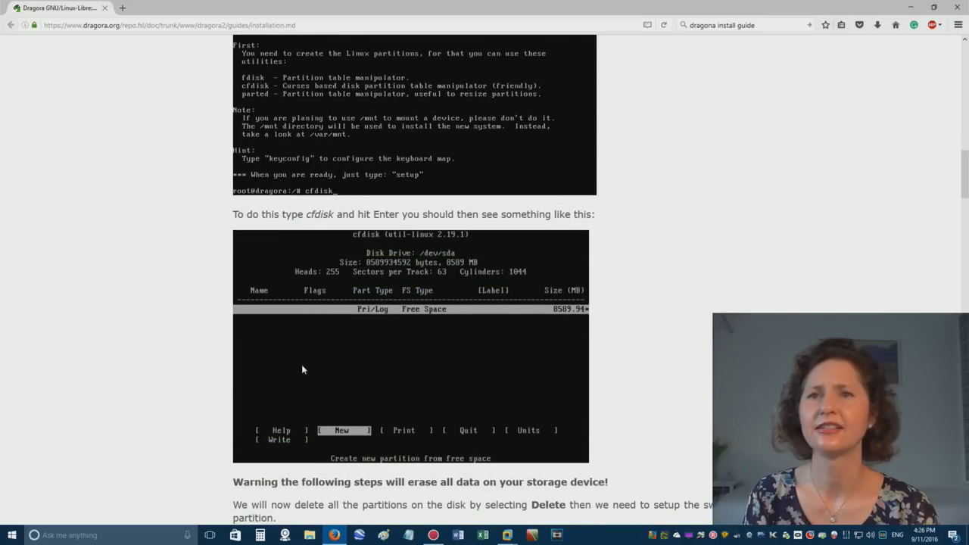
pyautogui.scroll(-2, 324, 348)
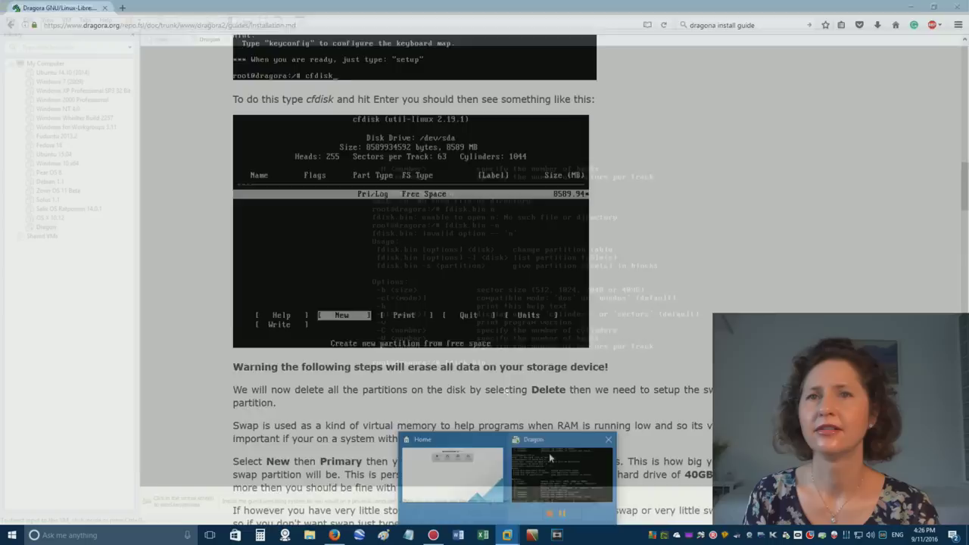
pyautogui.click(549, 453)
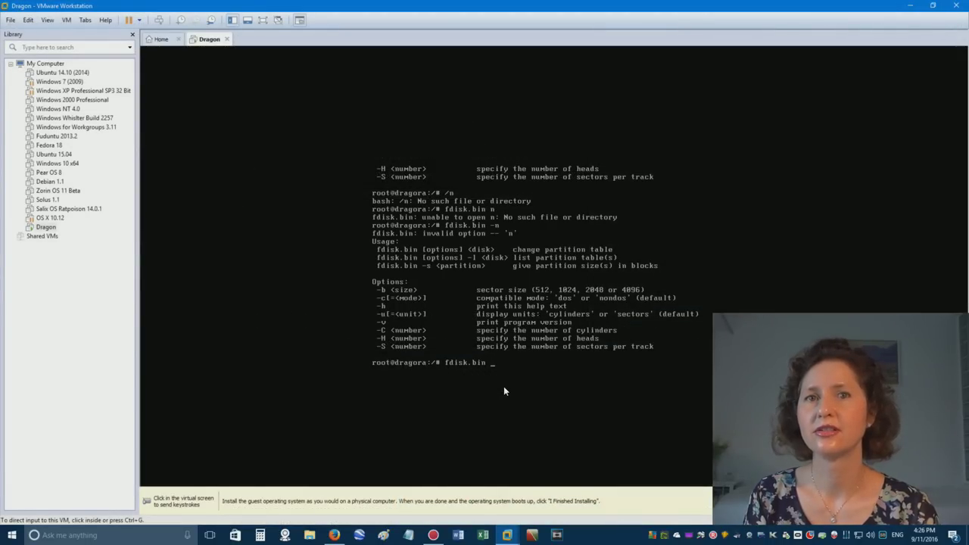
# Leave the current shell session with exit and try running cfdisk twice at the new prompt.
pyautogui.click(503, 391)
pyautogui.hotkey('ctrl', 'c')
pyautogui.write('cfdisk')
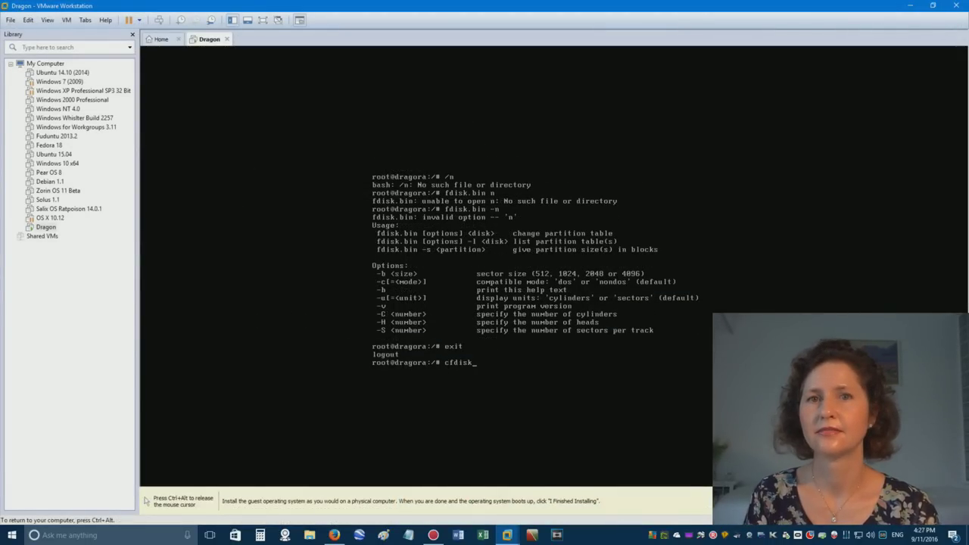
pyautogui.press('Return')
pyautogui.press('Return')
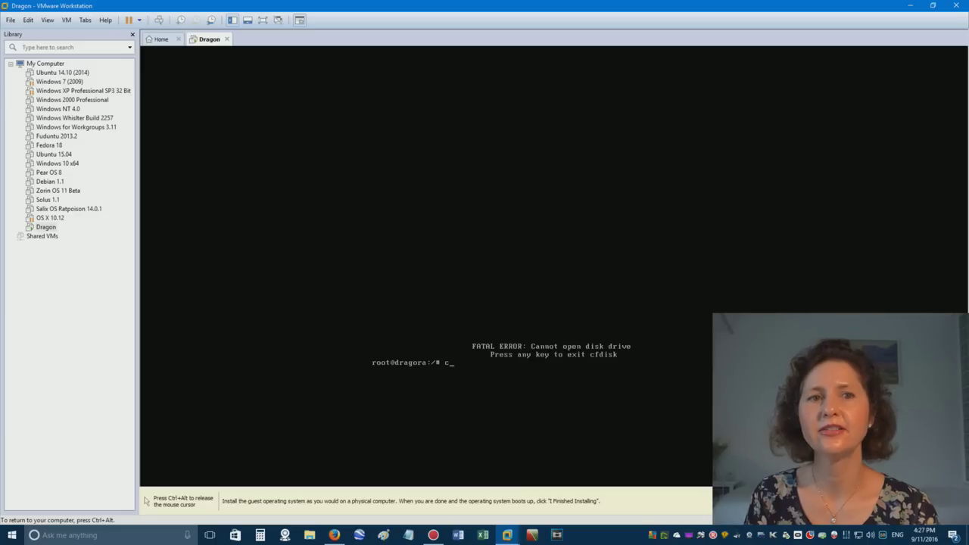
pyautogui.write('cfdisk')
pyautogui.press('Return')
pyautogui.press('Return')
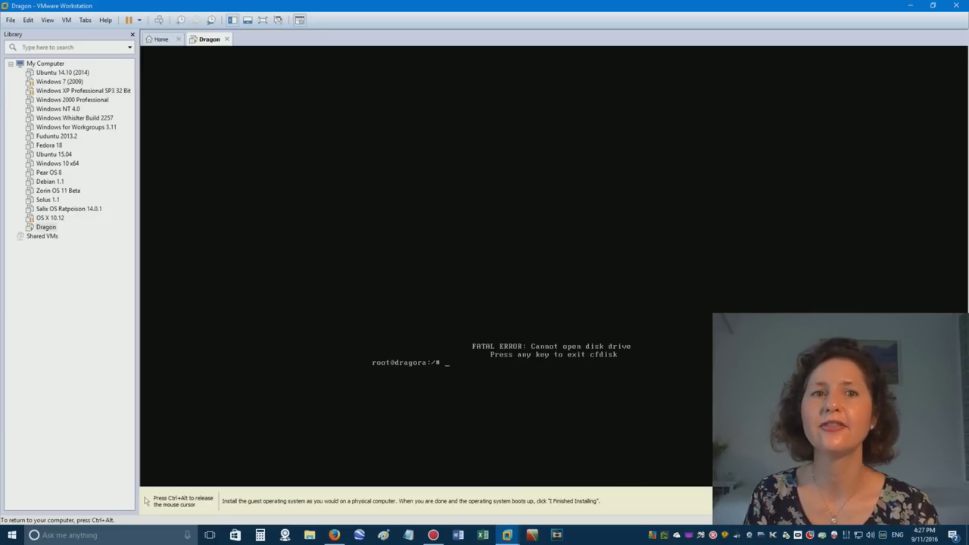
pyautogui.hotkey('ctrl', 'alt')
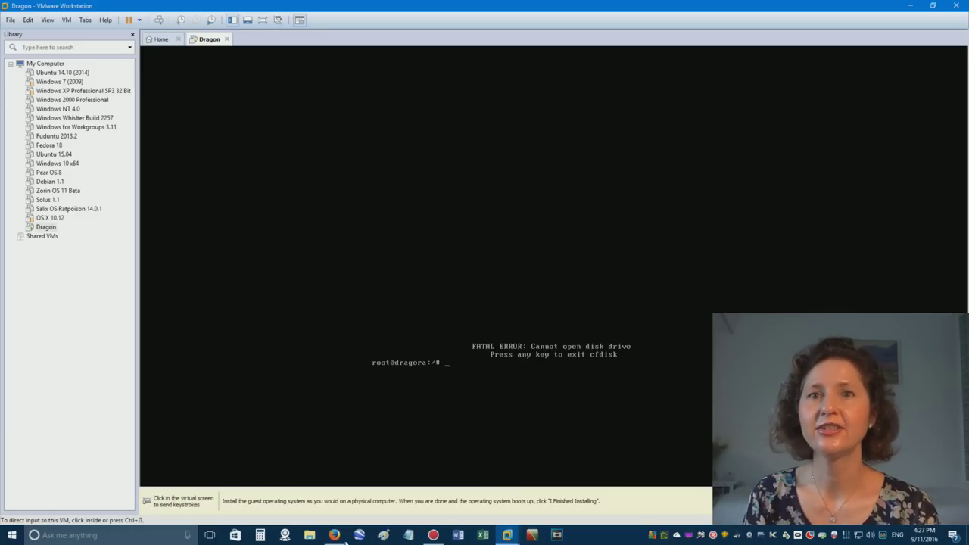
pyautogui.click(334, 535)
pyautogui.click(334, 535)
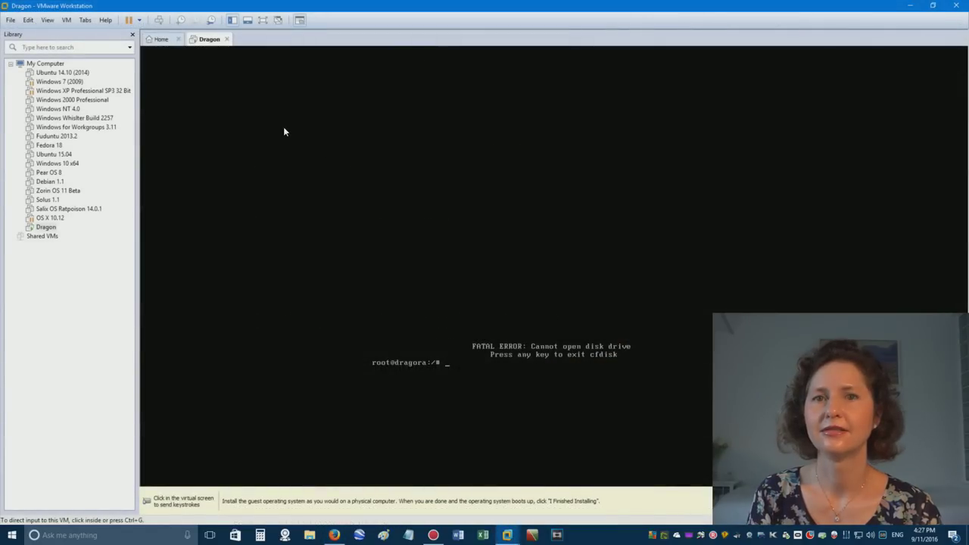
pyautogui.click(138, 20)
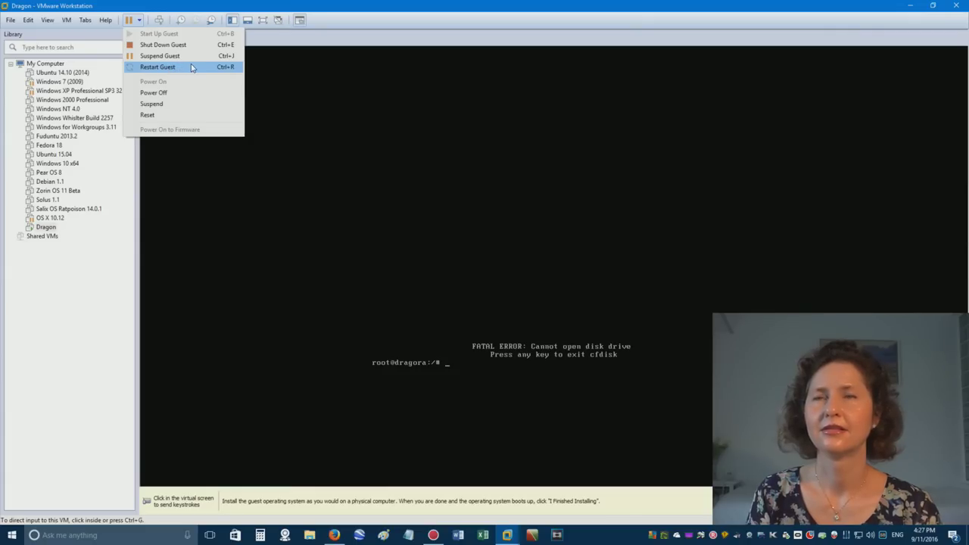
pyautogui.click(258, 72)
pyautogui.press('Return')
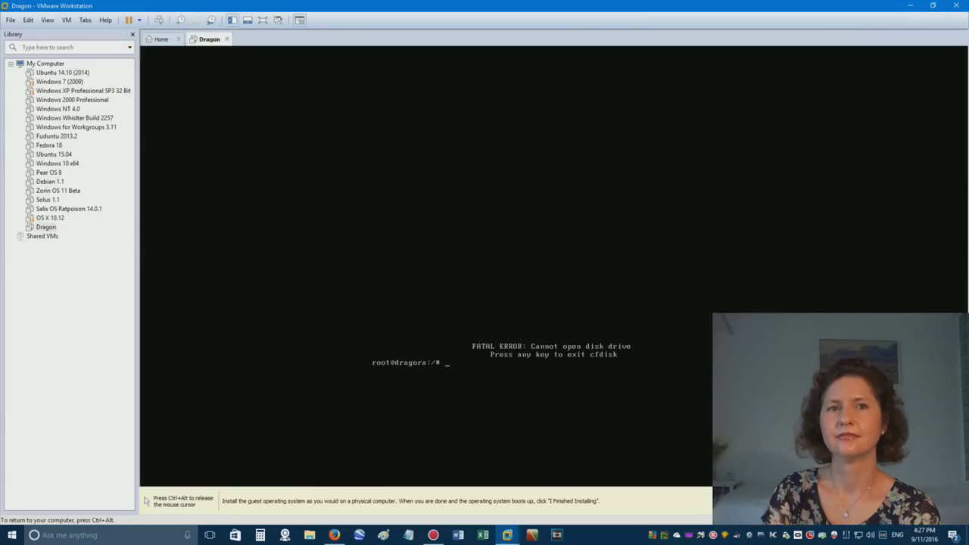
# Review the cfdisk instructions and following installation stages in Dragora's installation guide in Firefox, comparing them with the Dragon virtual machine.
pyautogui.hotkey('alt', 'Tab')
pyautogui.moveTo(310, 386); pyautogui.dragTo(334, 387)
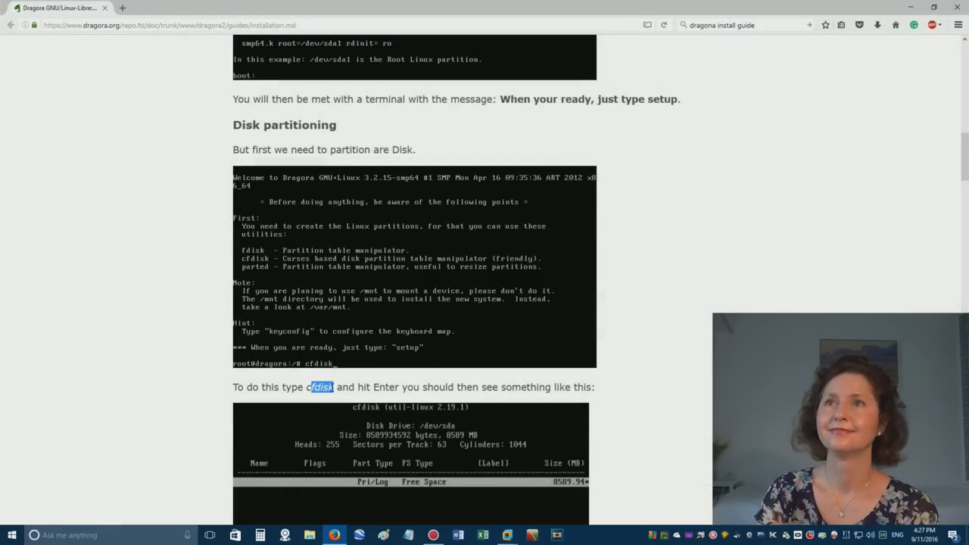
pyautogui.click(349, 393)
pyautogui.scroll(-3, 352, 392)
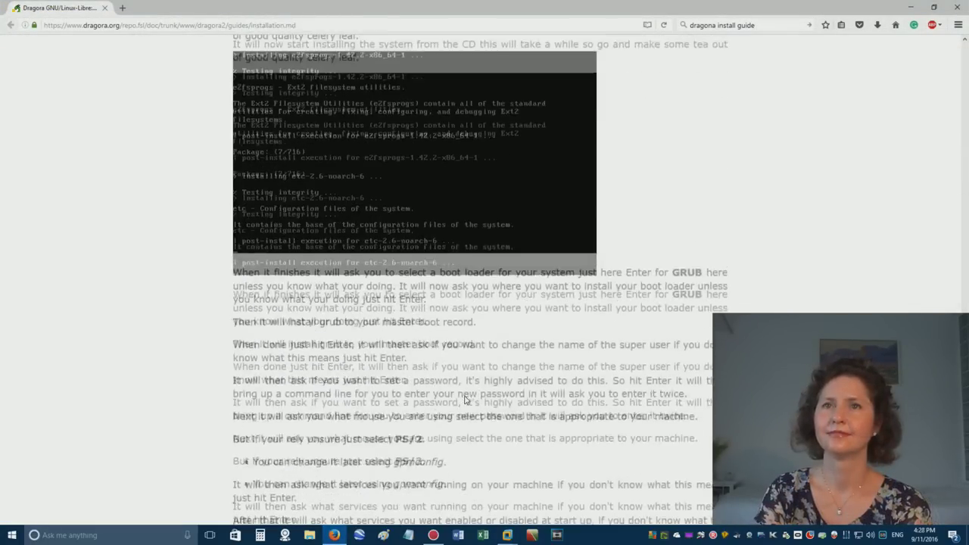
pyautogui.scroll(3, 465, 399)
pyautogui.scroll(6, 309, 301)
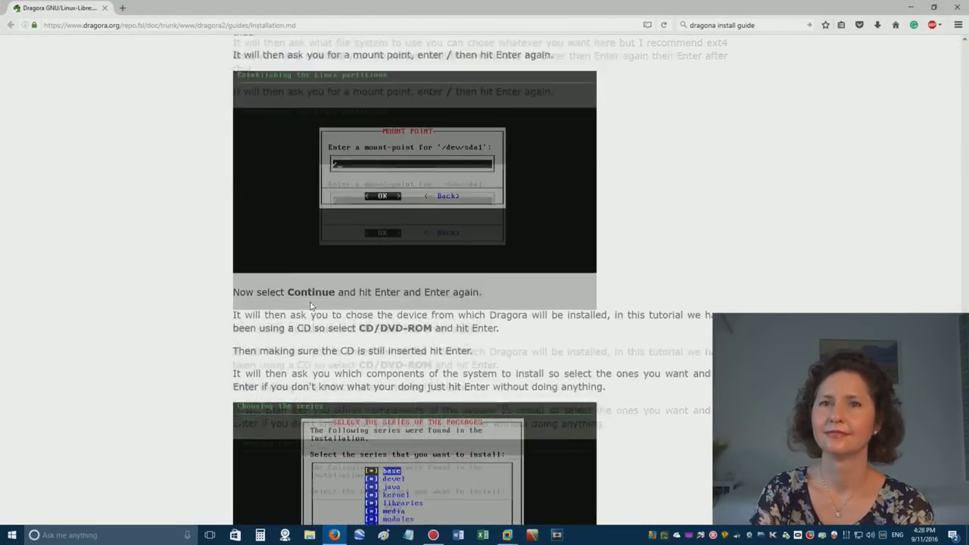
pyautogui.scroll(10, 310, 302)
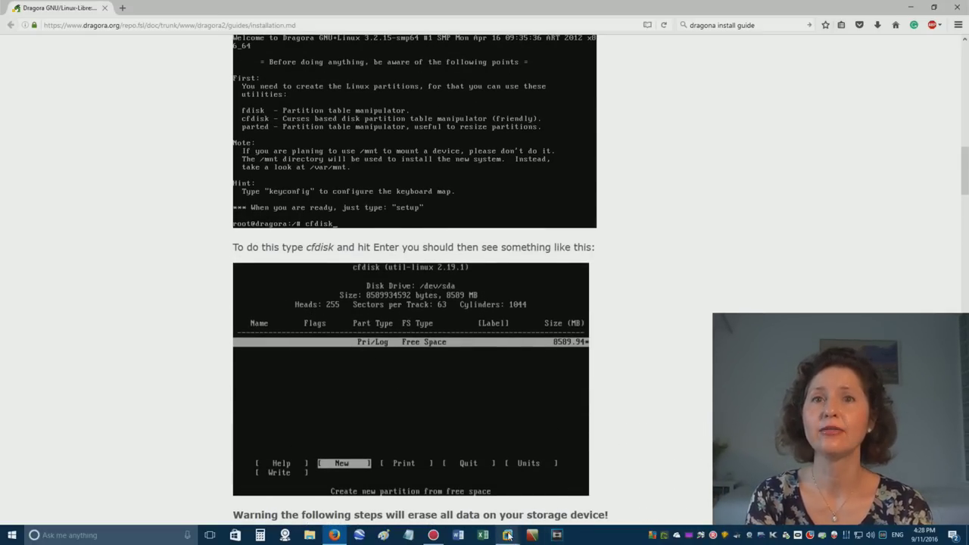
pyautogui.moveTo(507, 535)
pyautogui.click(527, 470)
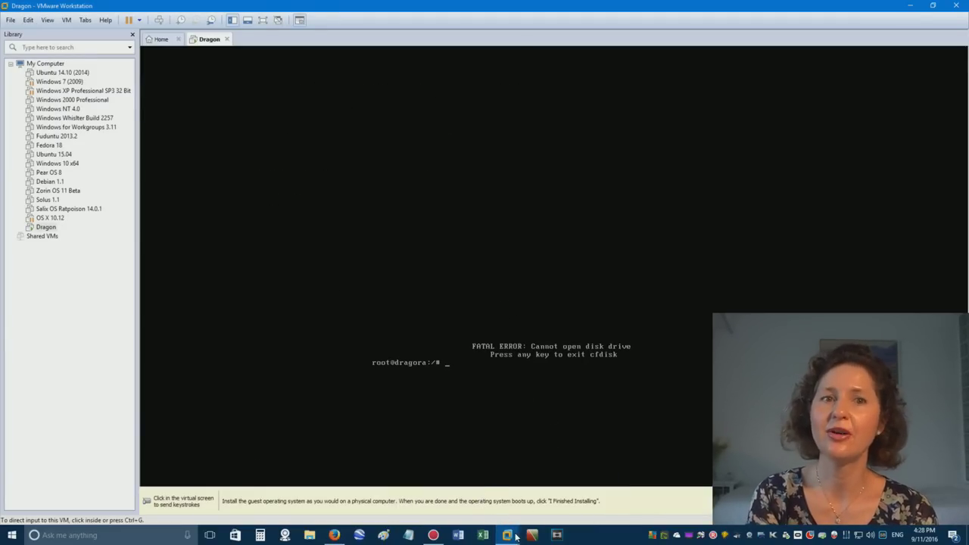
pyautogui.click(334, 535)
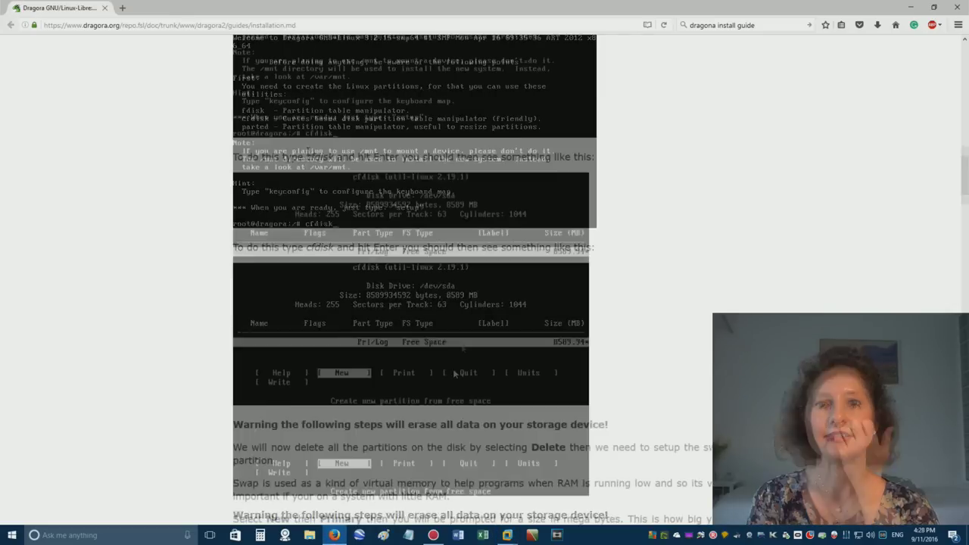
pyautogui.moveTo(306, 157)
pyautogui.mouseDown()
pyautogui.moveTo(334, 157)
pyautogui.moveTo(306, 156)
pyautogui.mouseUp()
pyautogui.click(332, 157)
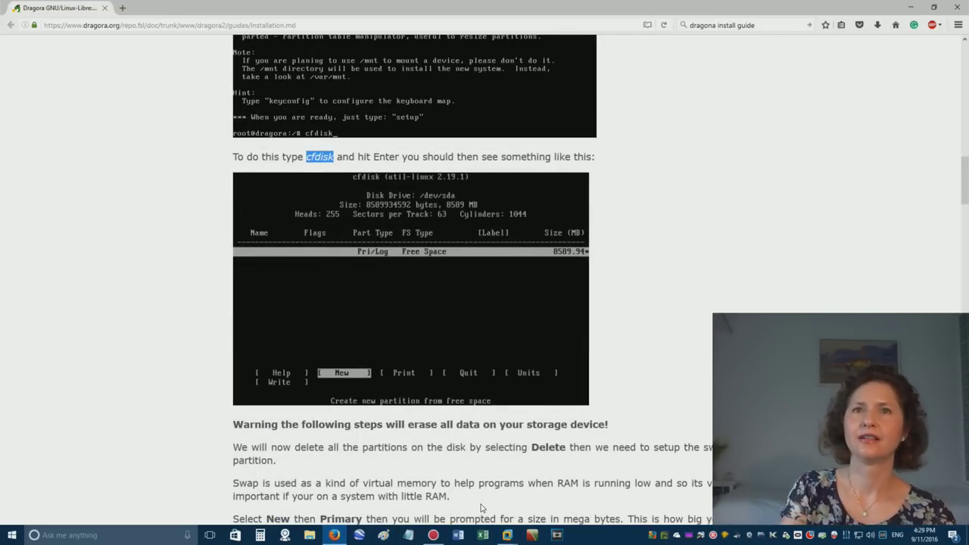
# Switch to VMware Workstation and set up a new virtual machine with Linux, Other Linux 2.4.x kernel 64-bit, as the guest operating system.
pyautogui.click(507, 535)
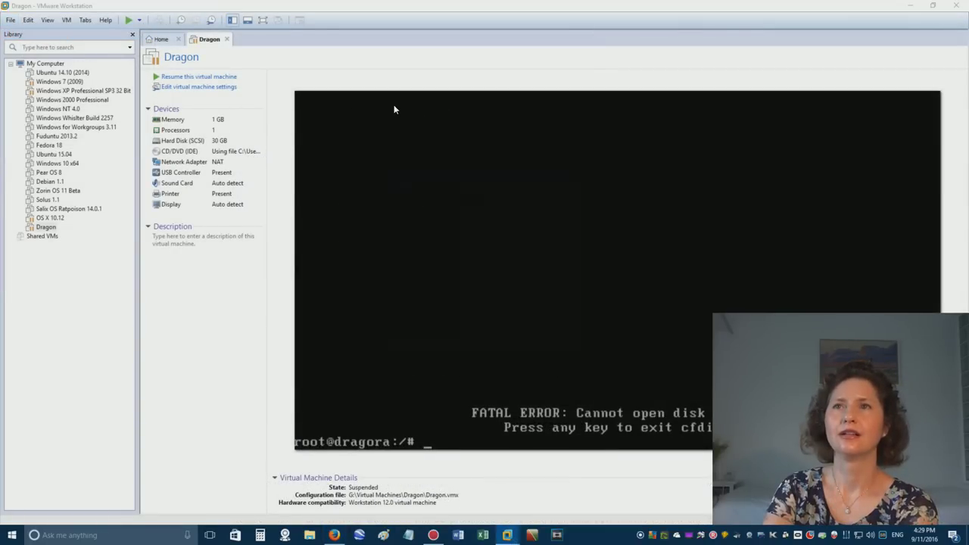
pyautogui.hotkey('ctrl', 'n')
pyautogui.click(530, 354)
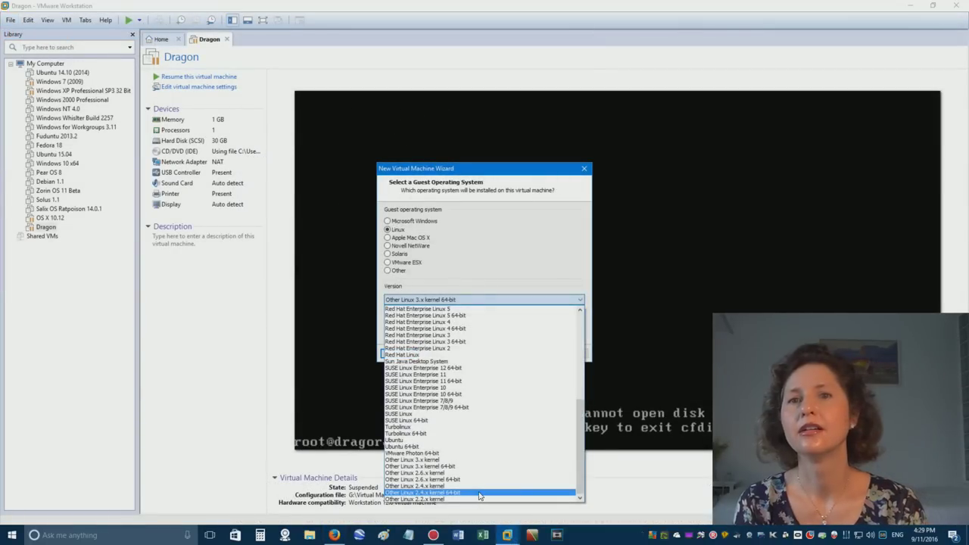
pyautogui.click(480, 493)
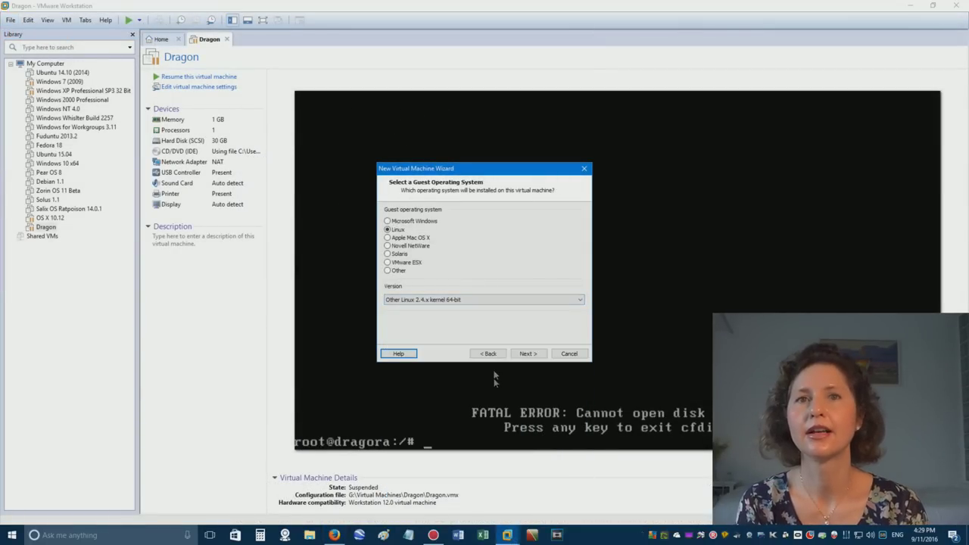
pyautogui.click(529, 354)
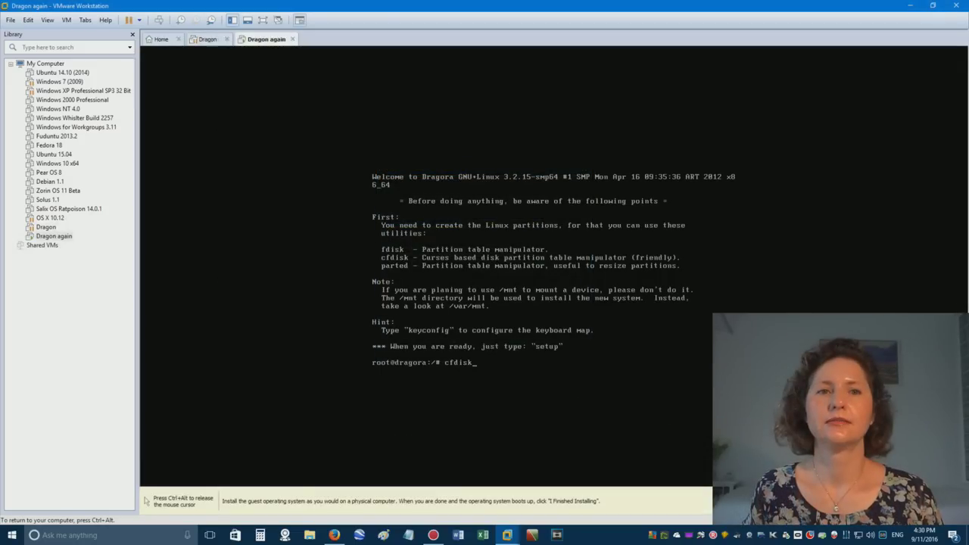
# Try running cfdisk at the root prompt of the Dragon again virtual machine.
pyautogui.press('Return')
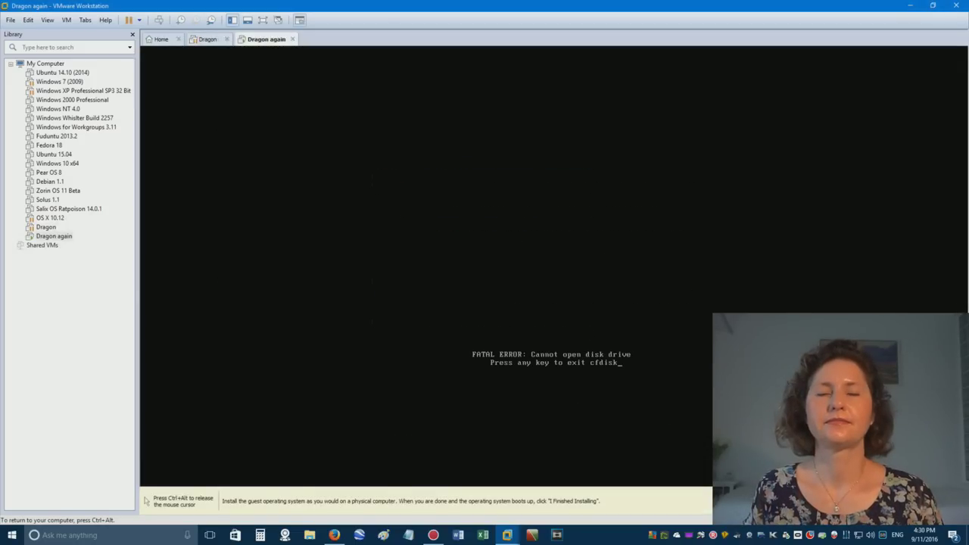
pyautogui.press('Return')
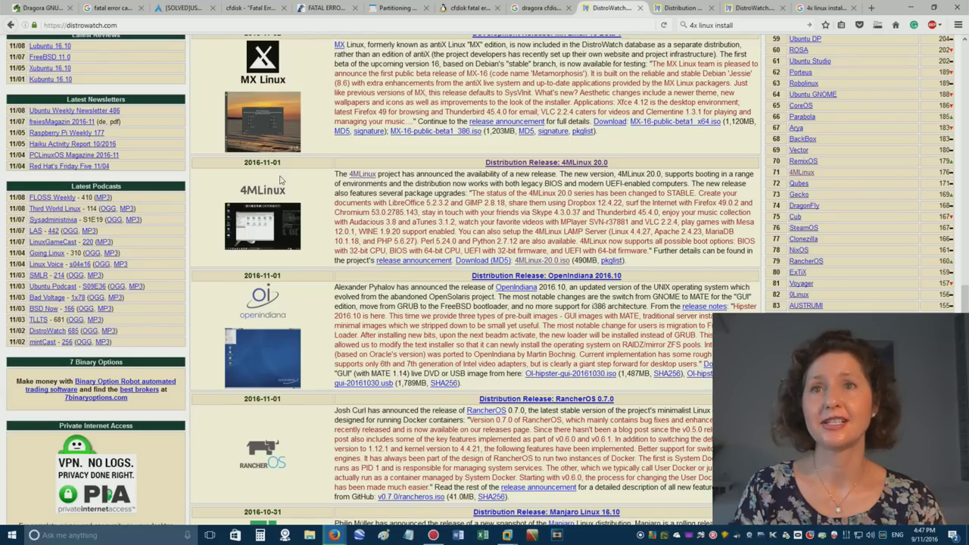
# Leave Firefox for VMware Workstation, create a virtual machine named 4M Linux 20 and boot it into 4MLinux 20.0.
pyautogui.click(908, 6)
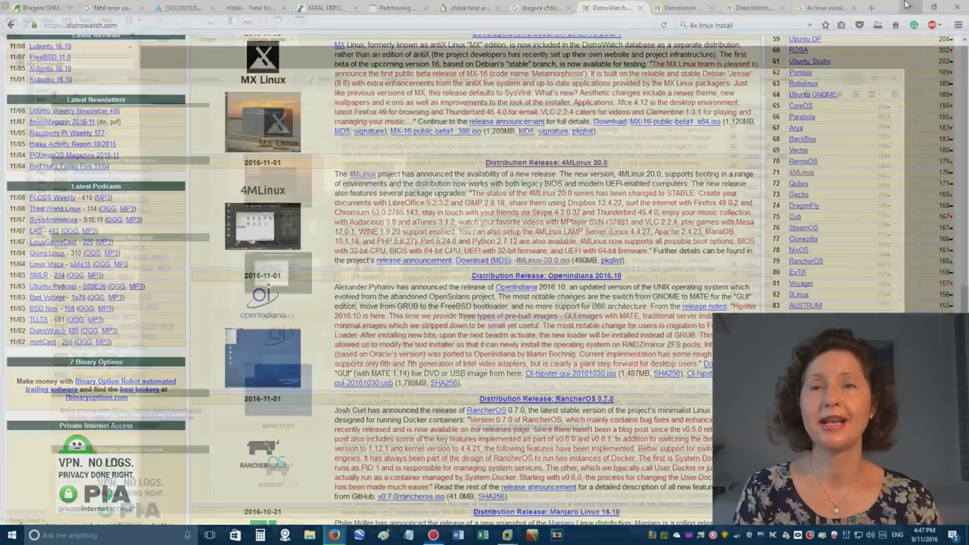
pyautogui.press('super+d')
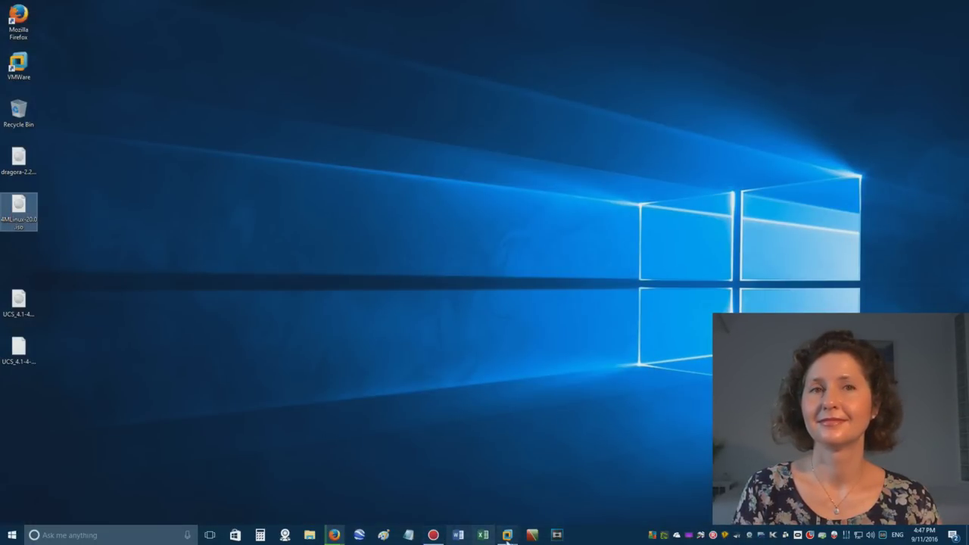
pyautogui.moveTo(506, 540)
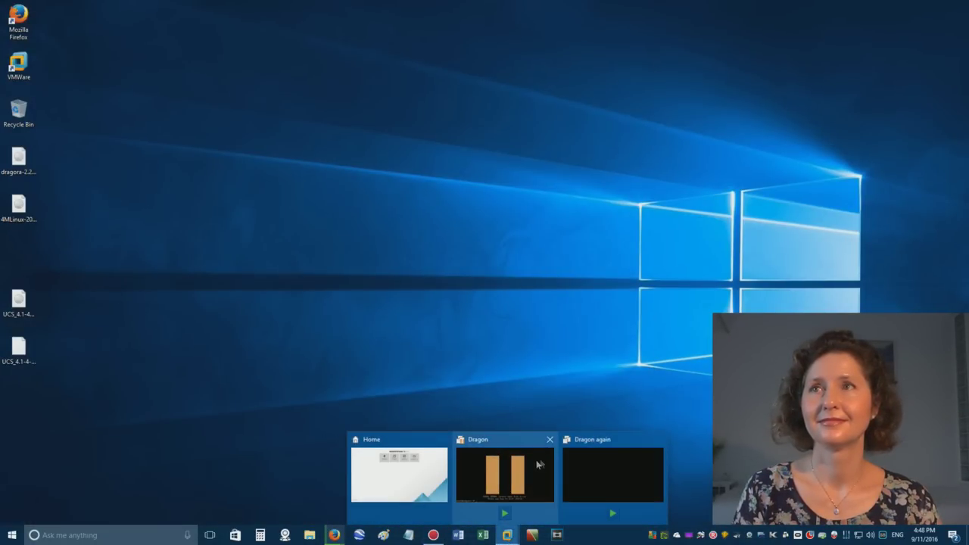
pyautogui.click(420, 470)
pyautogui.click(424, 141)
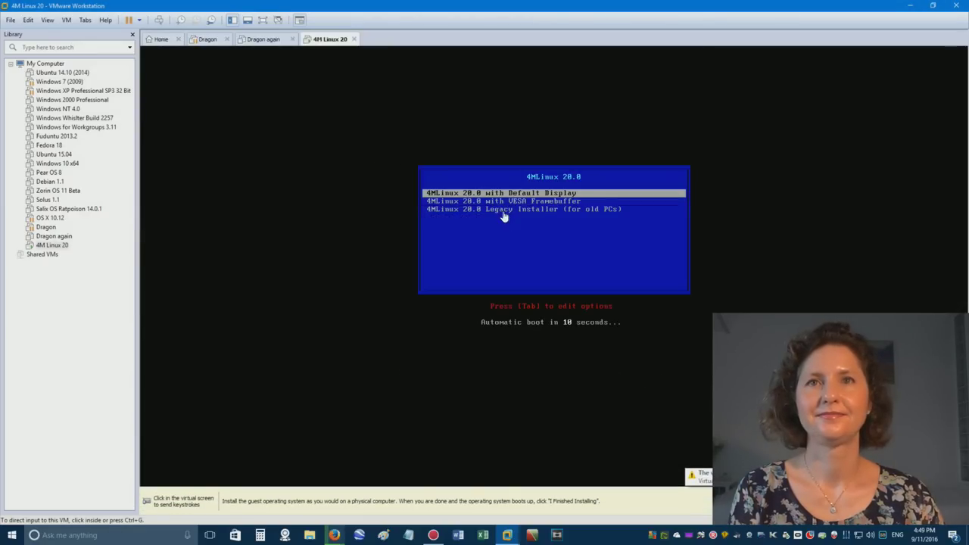
pyautogui.click(524, 227)
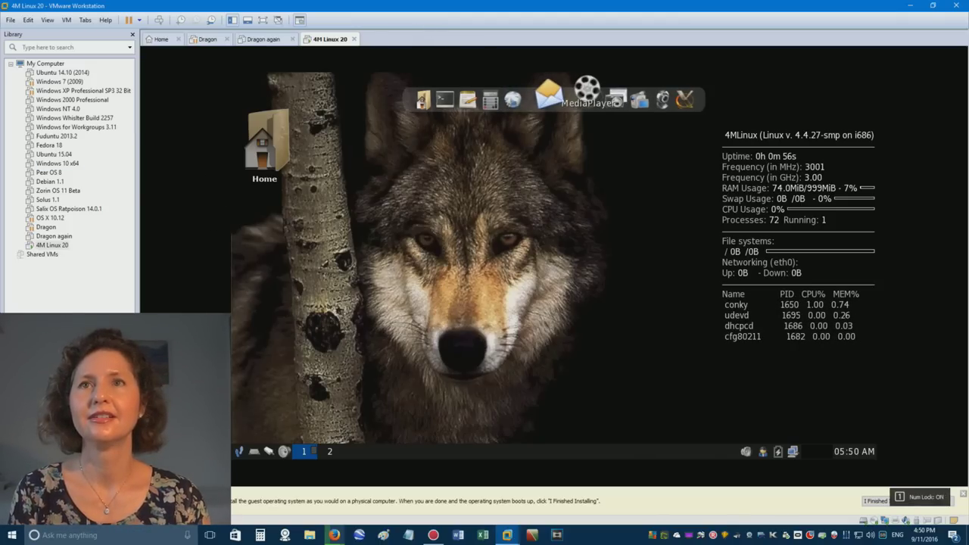
# Look through the Multimedia and Maintenance categories of the 4MLinux applications menu.
pyautogui.click(239, 451)
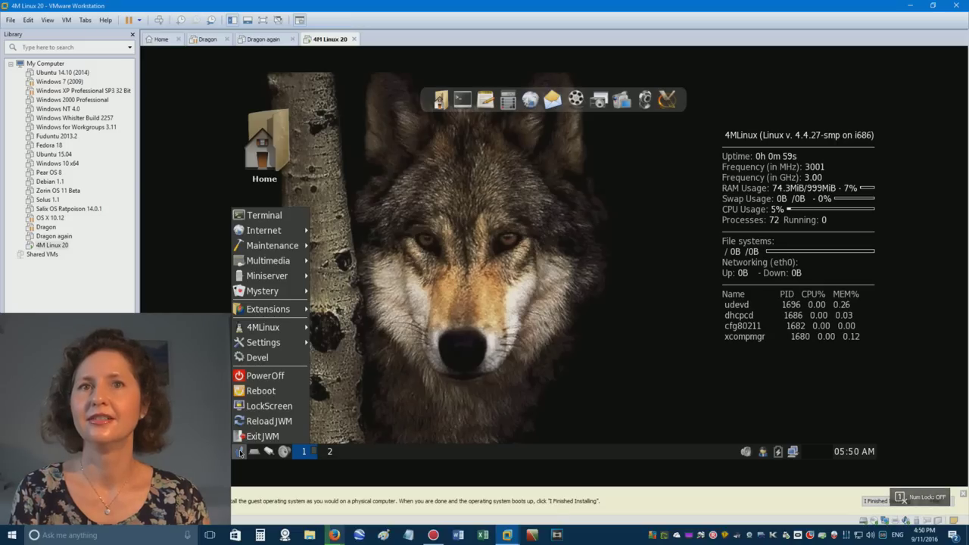
pyautogui.rightClick(341, 336)
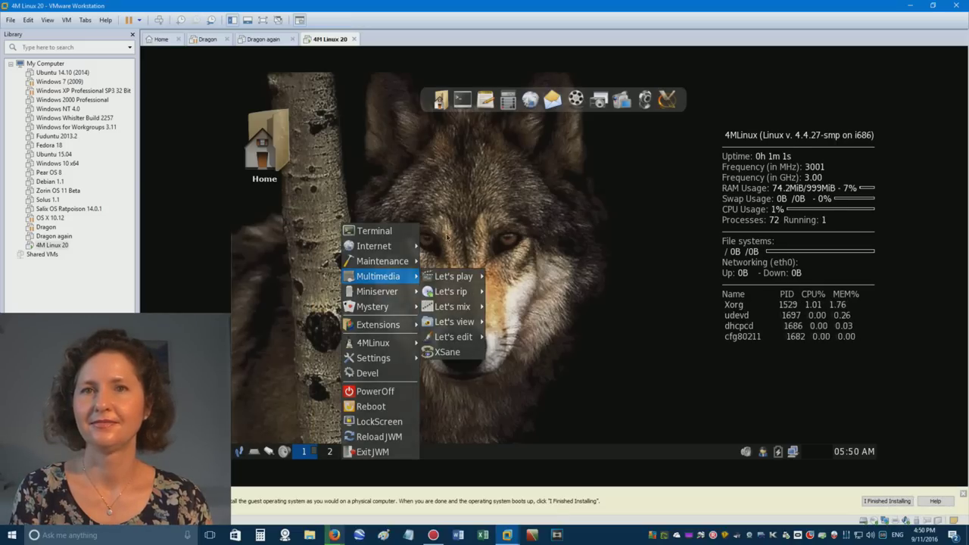
pyautogui.rightClick(460, 178)
pyautogui.moveTo(463, 227)
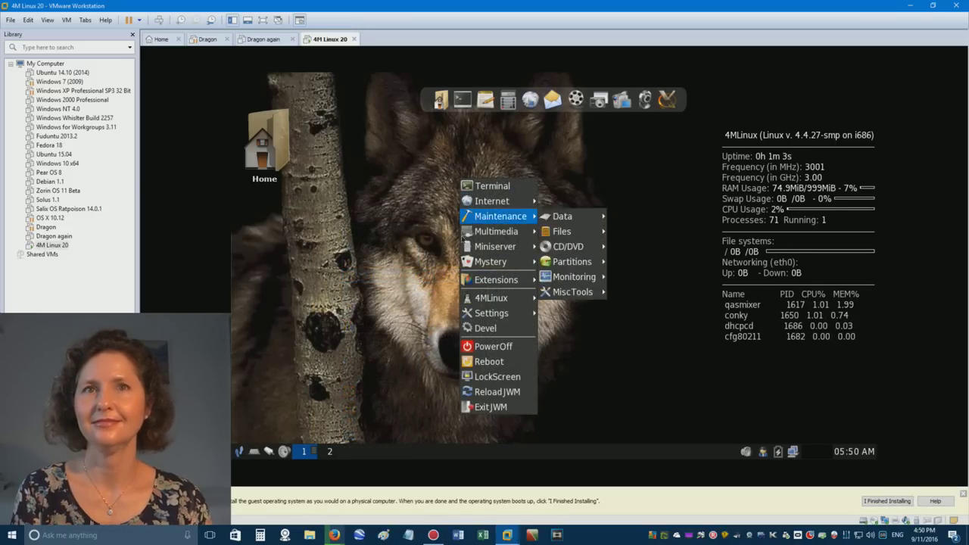
pyautogui.click(401, 171)
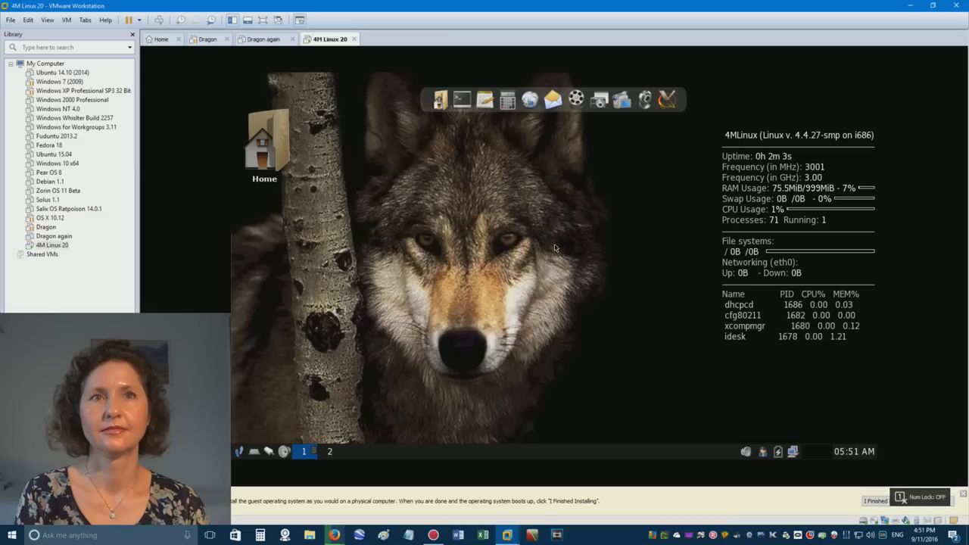
# Try to install 4MLinux to disk with the 4MLinux Installer, continuing past its welcome text, and close the installer window.
pyautogui.click(406, 163)
pyautogui.moveTo(431, 192)
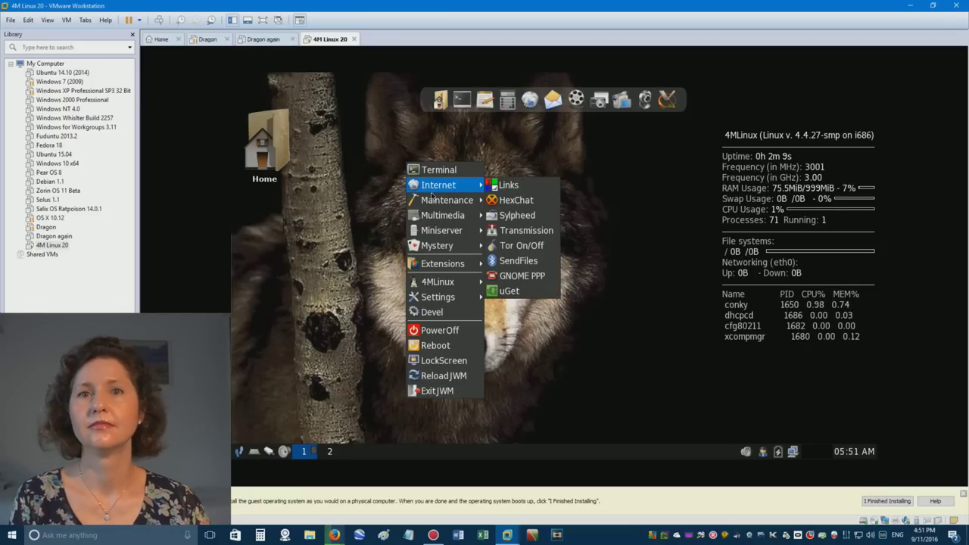
pyautogui.moveTo(443, 282)
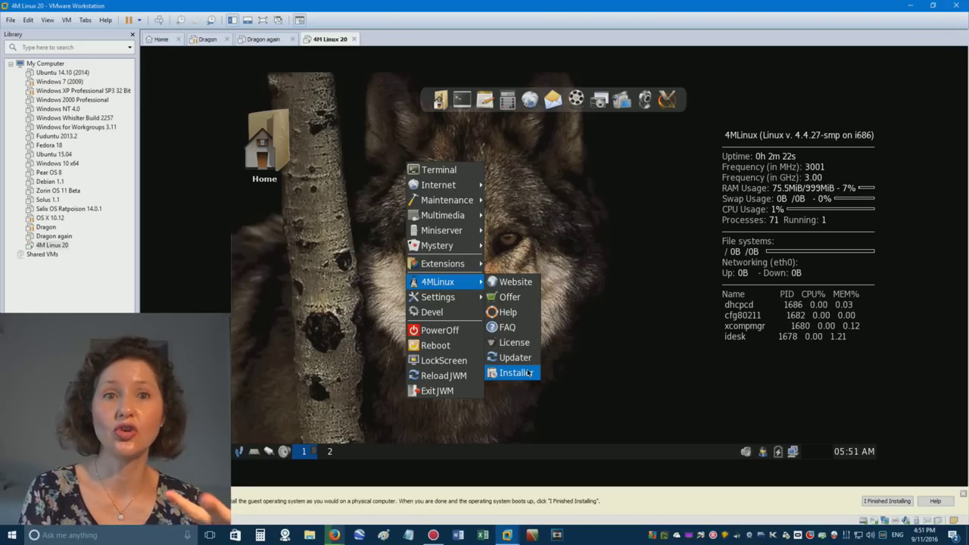
pyautogui.click(514, 372)
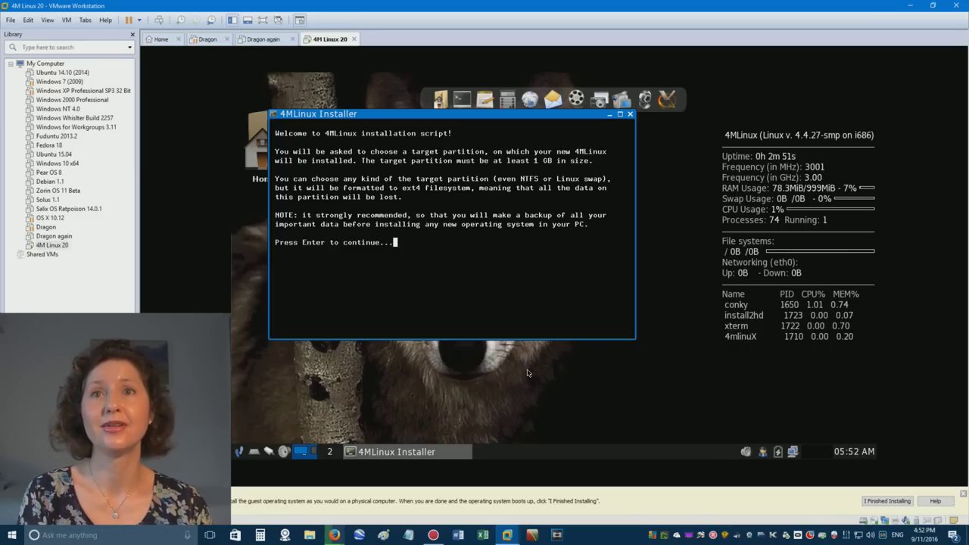
pyautogui.press('Return')
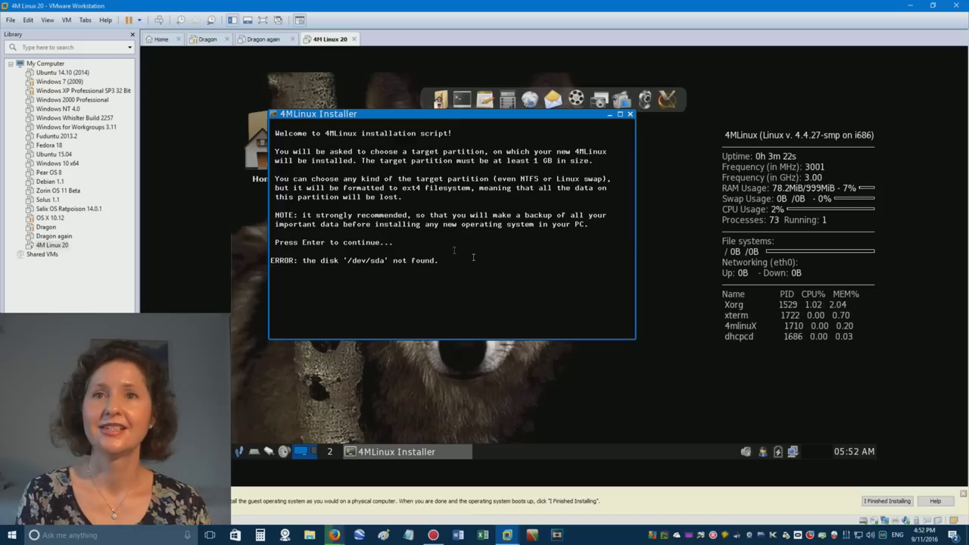
pyautogui.click(631, 114)
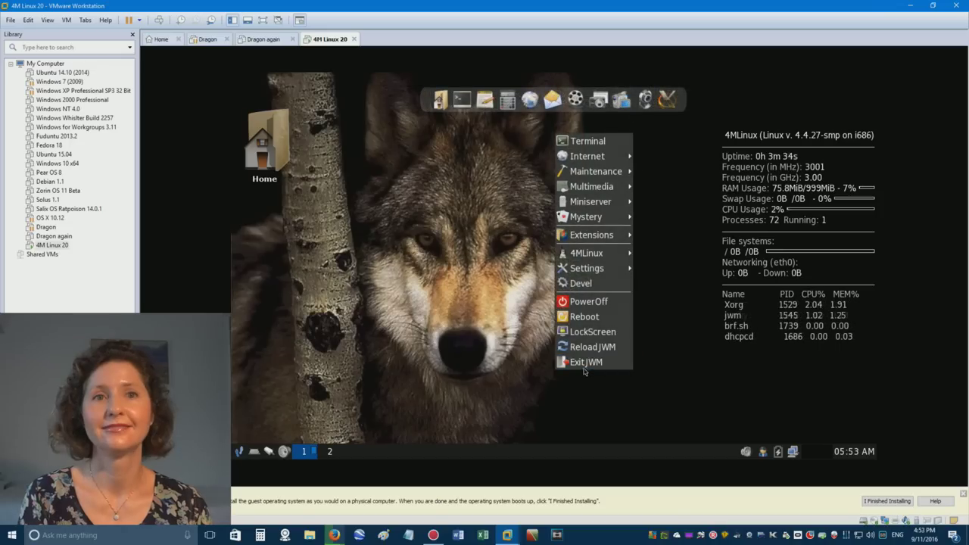
# Look through the Internet, Mystery, Settings, 4MLinux and Multimedia categories of the 4MLinux applications menu.
pyautogui.click(446, 239)
pyautogui.rightClick(390, 243)
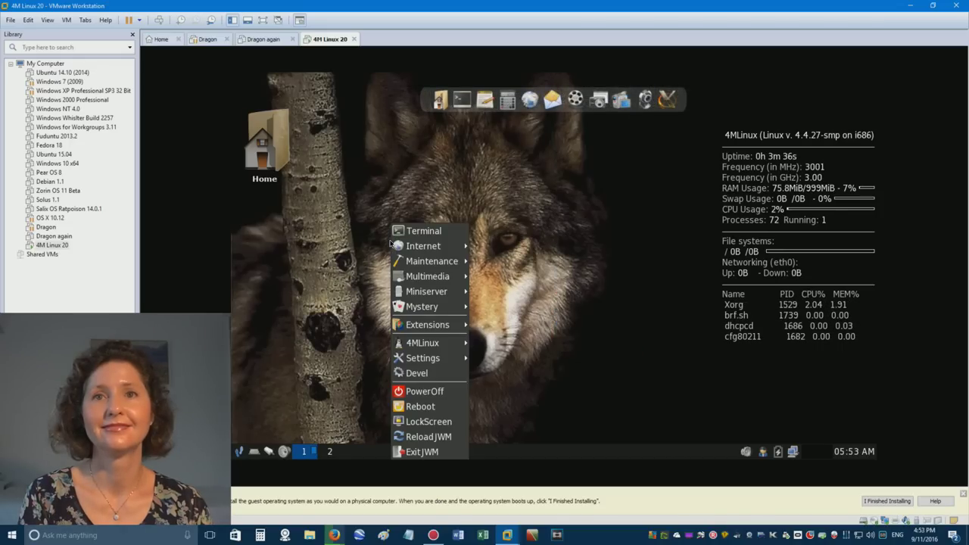
pyautogui.click(337, 111)
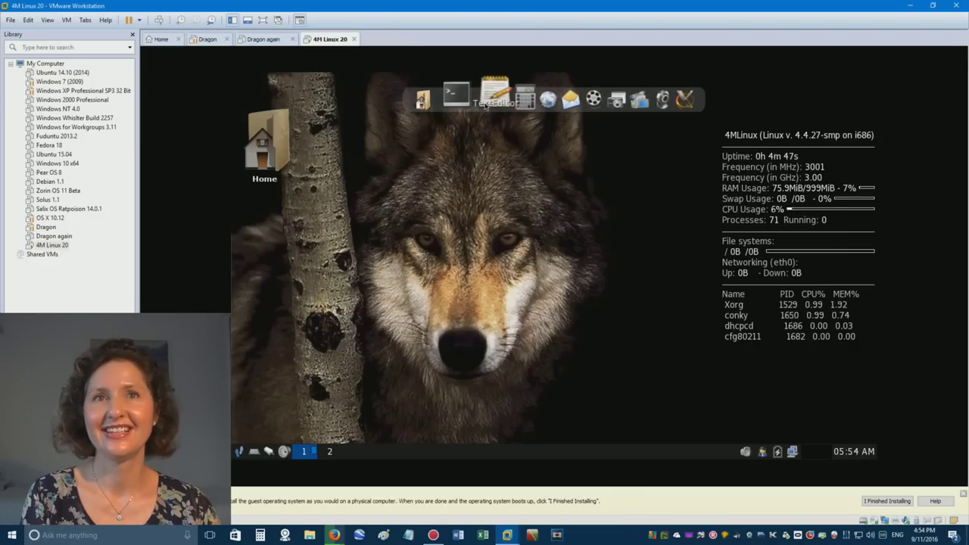
pyautogui.rightClick(488, 178)
pyautogui.moveTo(531, 204)
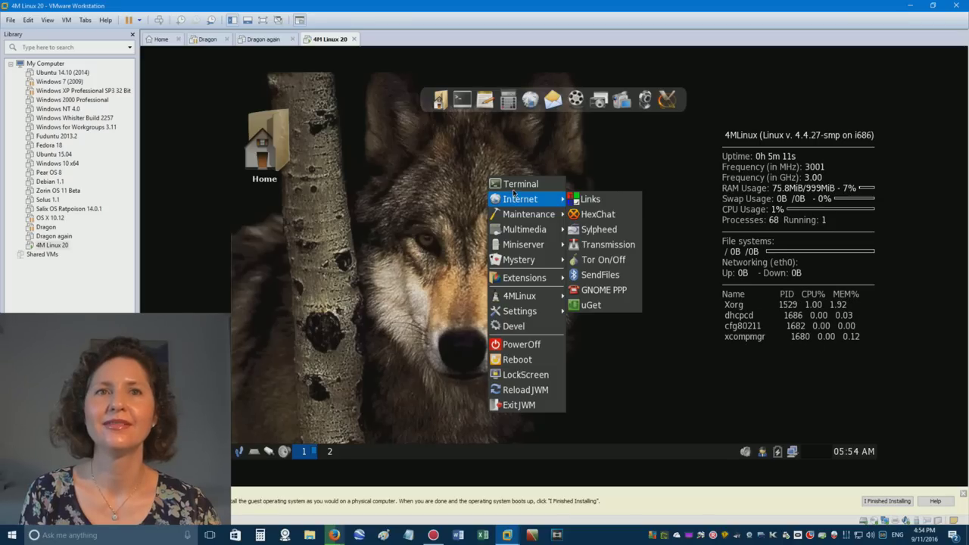
pyautogui.moveTo(552, 261)
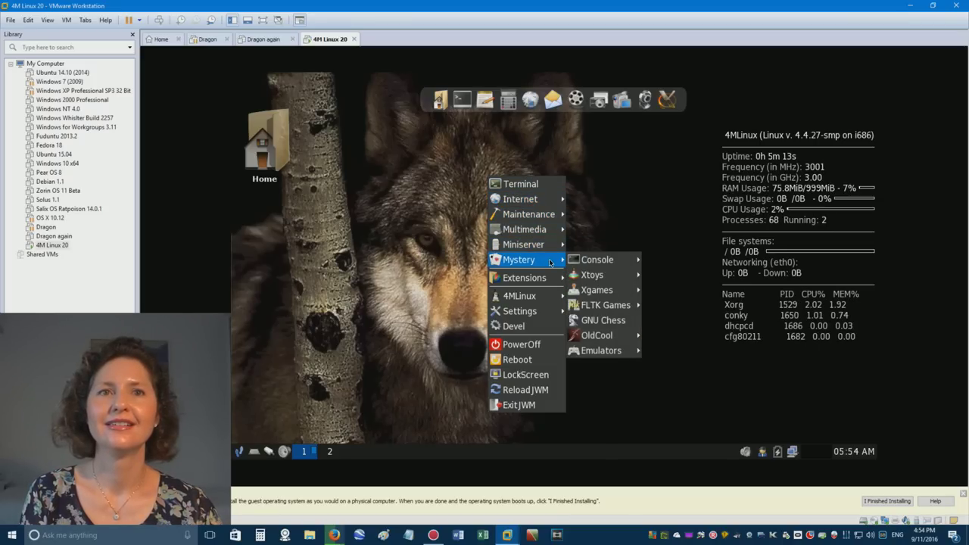
pyautogui.moveTo(556, 314)
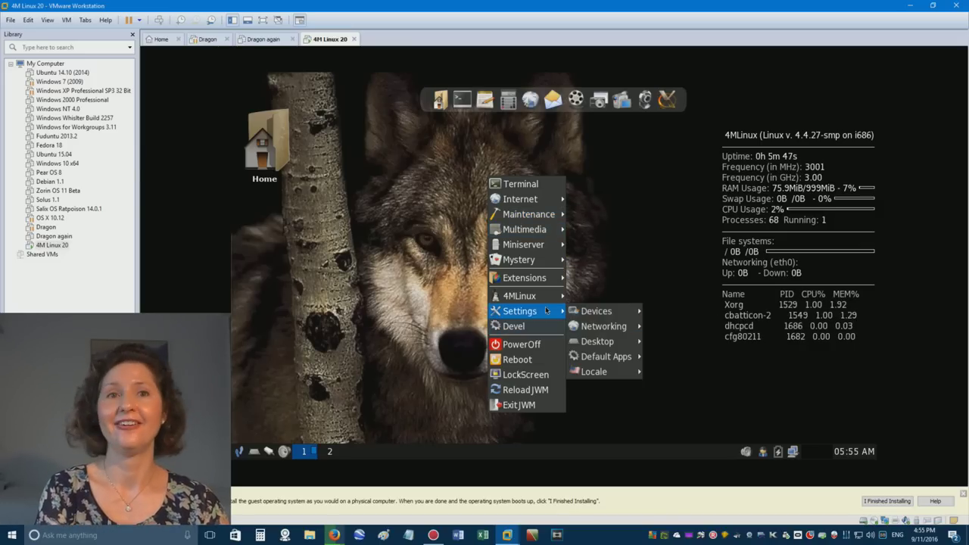
pyautogui.moveTo(542, 289)
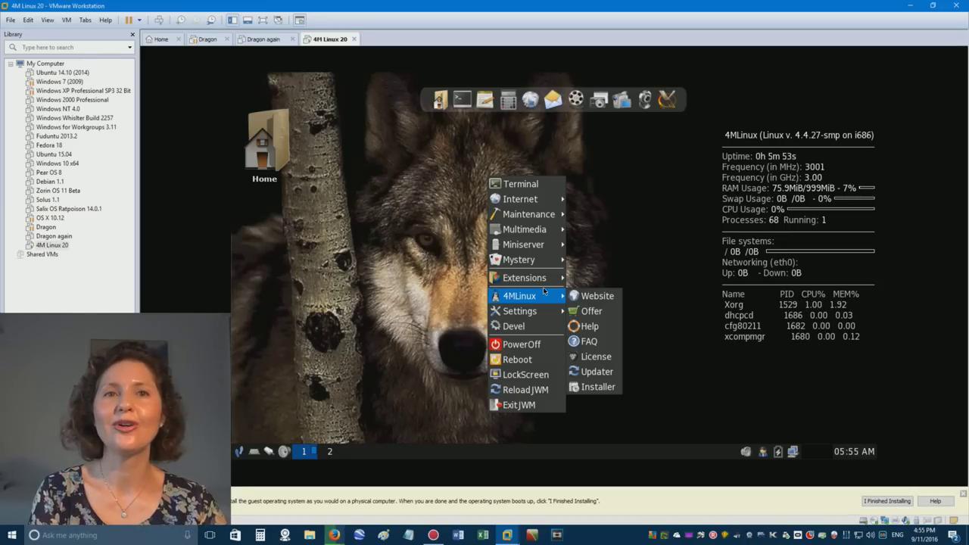
pyautogui.moveTo(523, 260)
pyautogui.moveTo(598, 260)
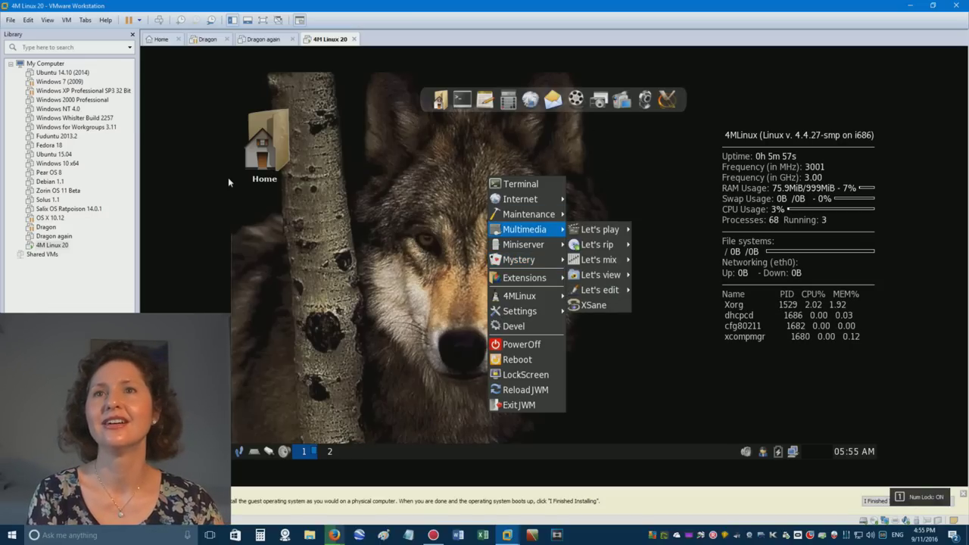
# Open the Home folder from the 4MLinux desktop and select its Desktop folder.
pyautogui.doubleClick(258, 150)
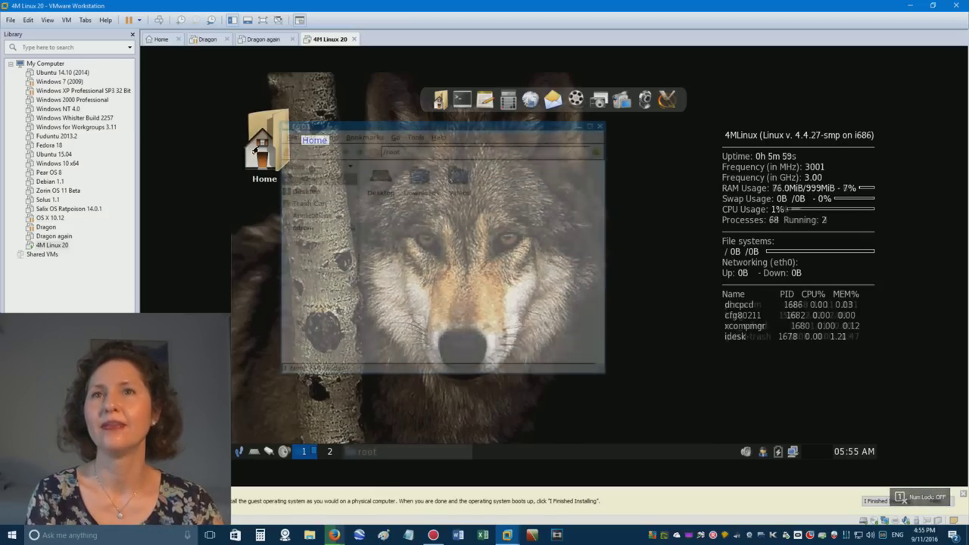
pyautogui.click(381, 179)
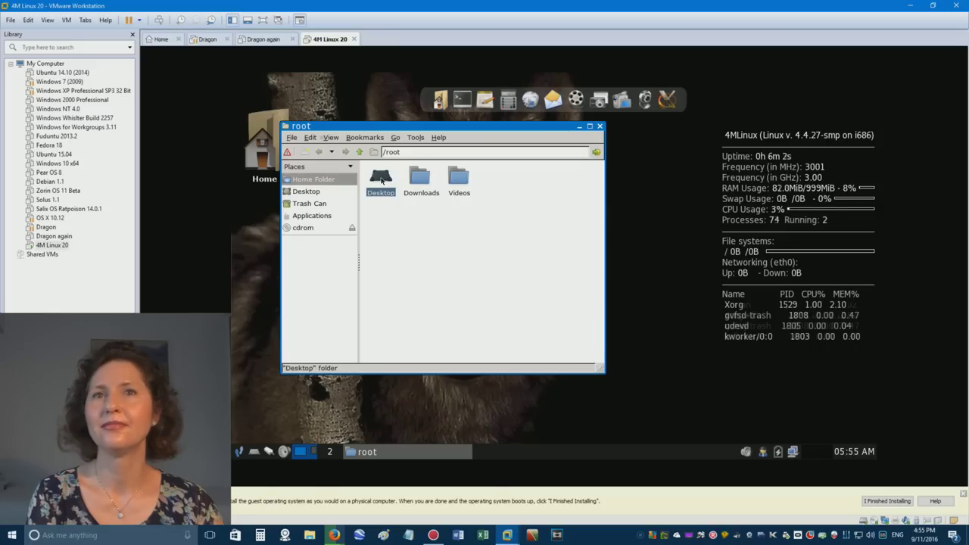
pyautogui.click(330, 137)
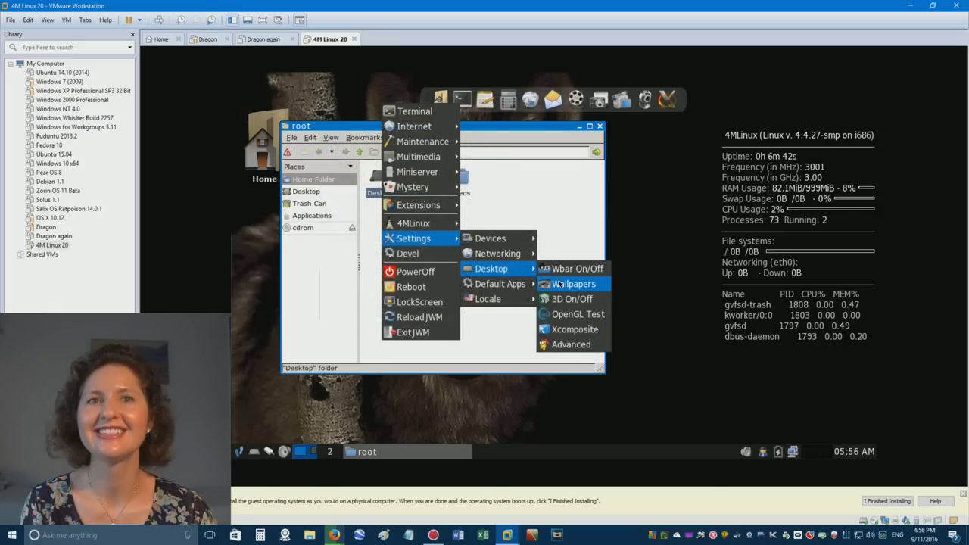
# Change the 4MLinux desktop wallpaper to the night-sky image with the hot-air balloon over water.
pyautogui.click(558, 284)
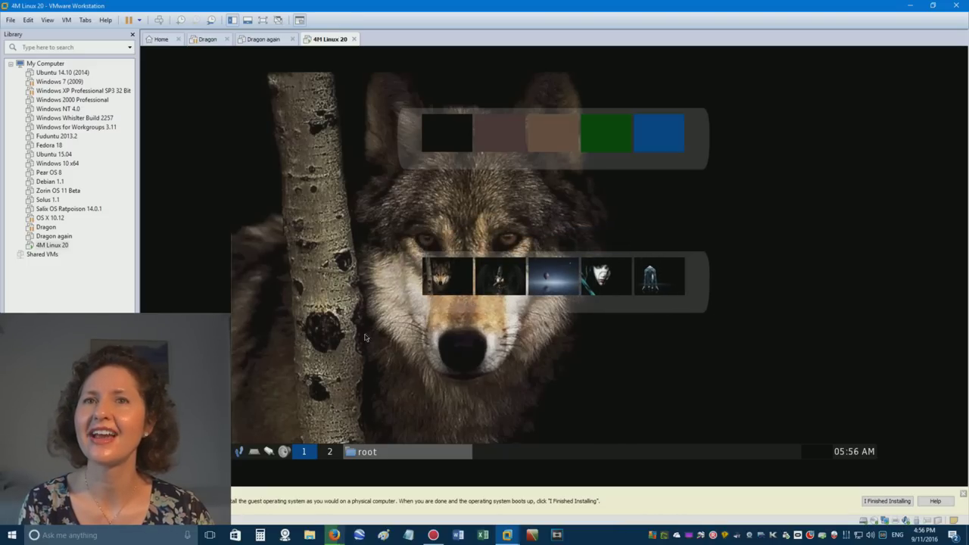
pyautogui.click(563, 256)
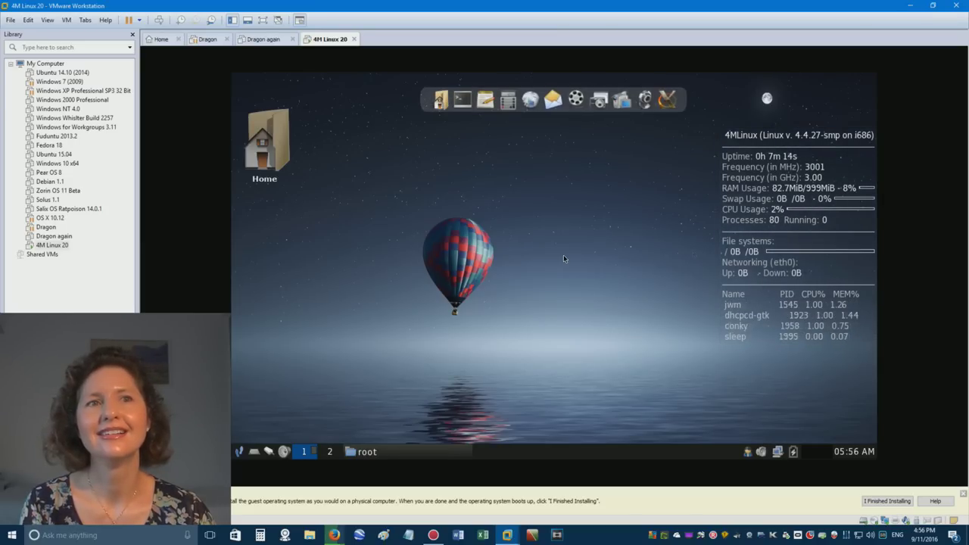
# Look through the Extensions and Settings categories of the applications menu, including the Desktop settings, and dismiss the menu.
pyautogui.rightClick(367, 247)
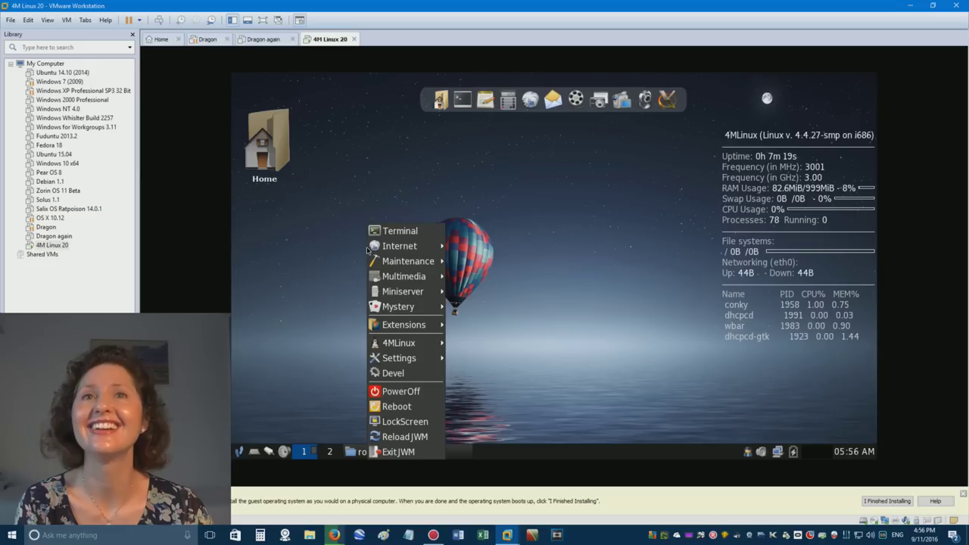
pyautogui.moveTo(393, 249)
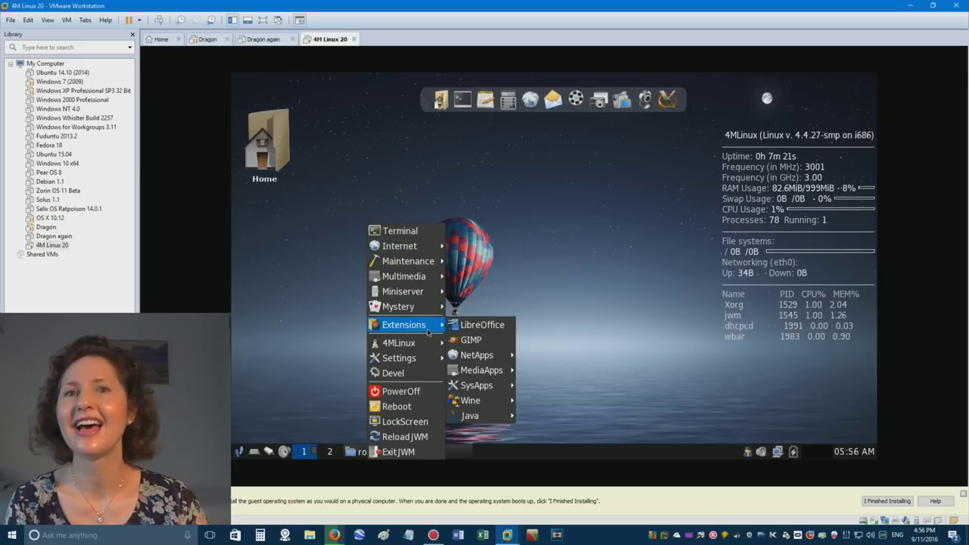
pyautogui.moveTo(429, 340)
pyautogui.moveTo(435, 357)
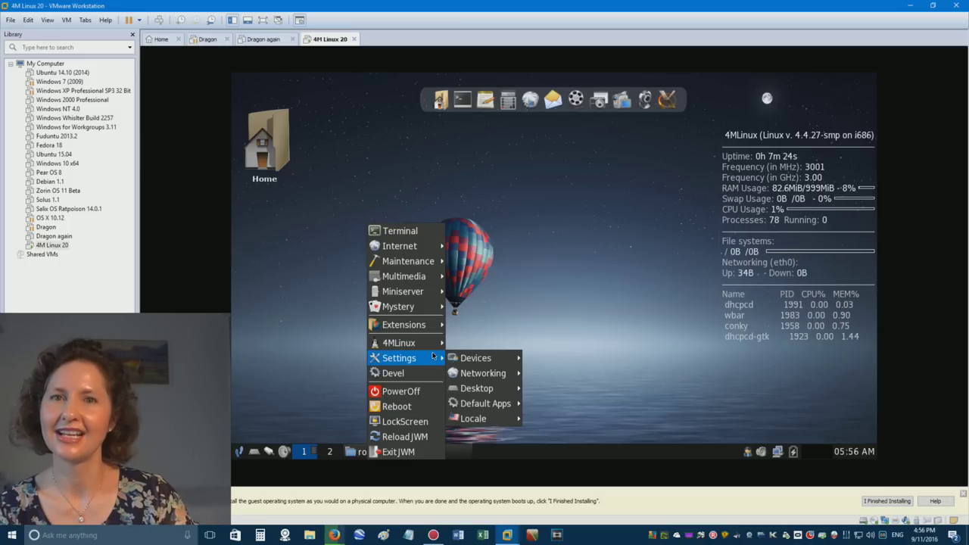
pyautogui.moveTo(470, 363)
pyautogui.moveTo(485, 390)
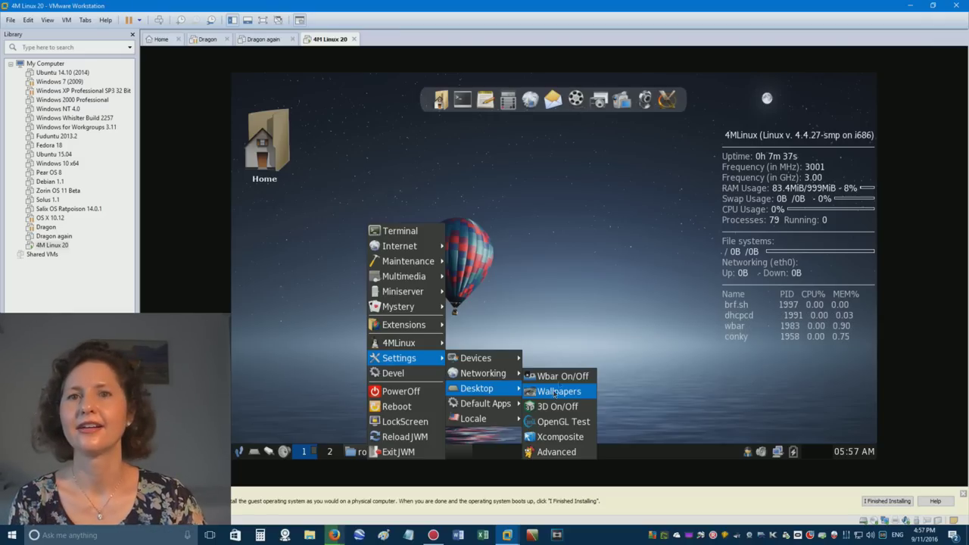
pyautogui.moveTo(477, 419)
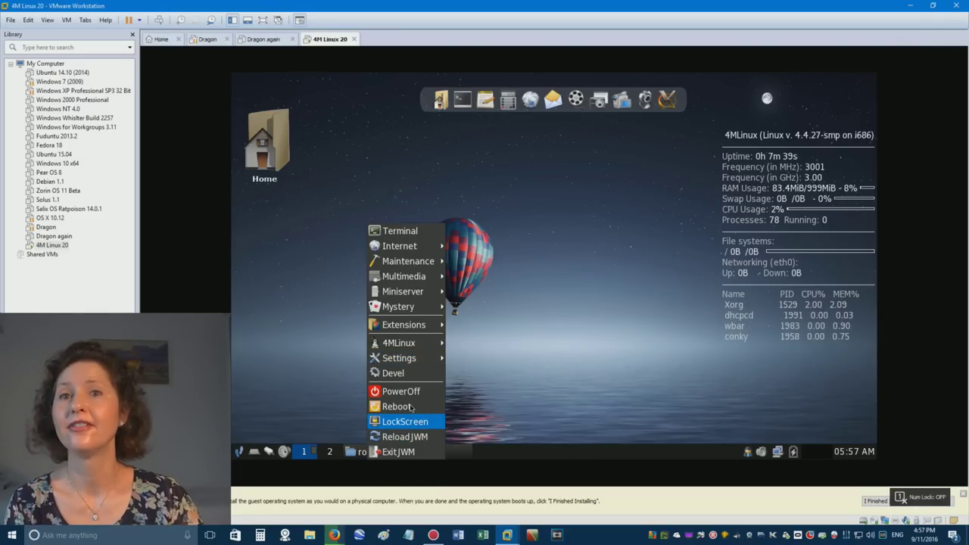
pyautogui.click(618, 293)
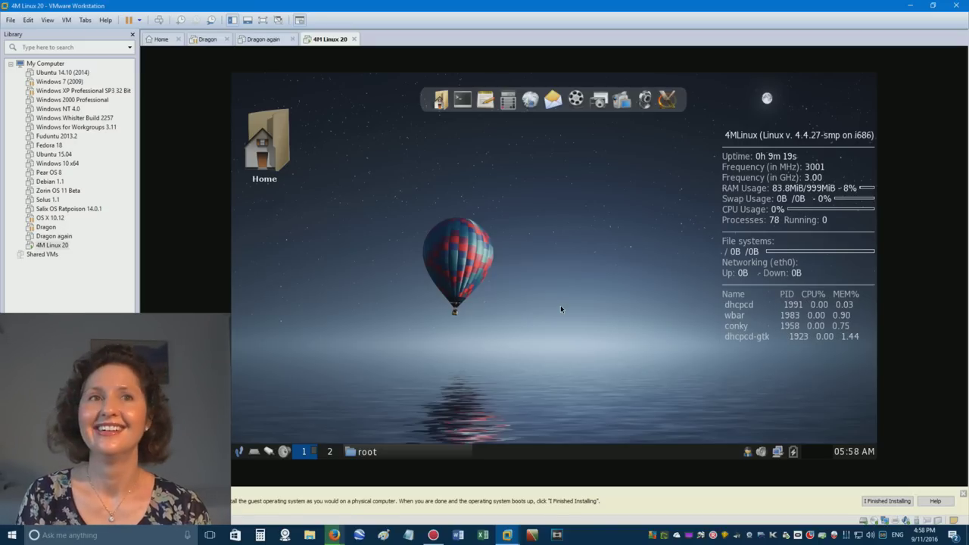
# Switch to Firefox and open the 4MLinux distribution page on DistroWatch to read its description.
pyautogui.moveTo(334, 535)
pyautogui.click(283, 492)
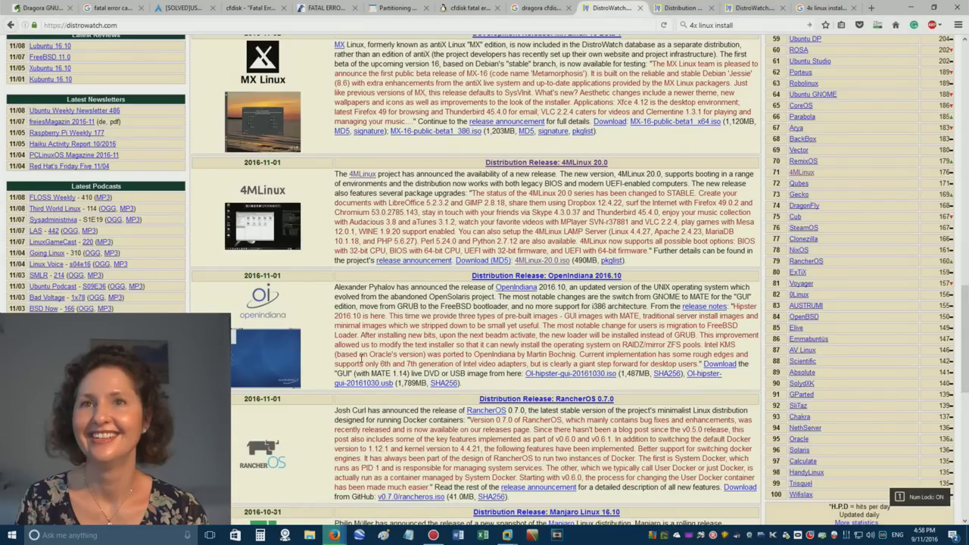
pyautogui.click(362, 173)
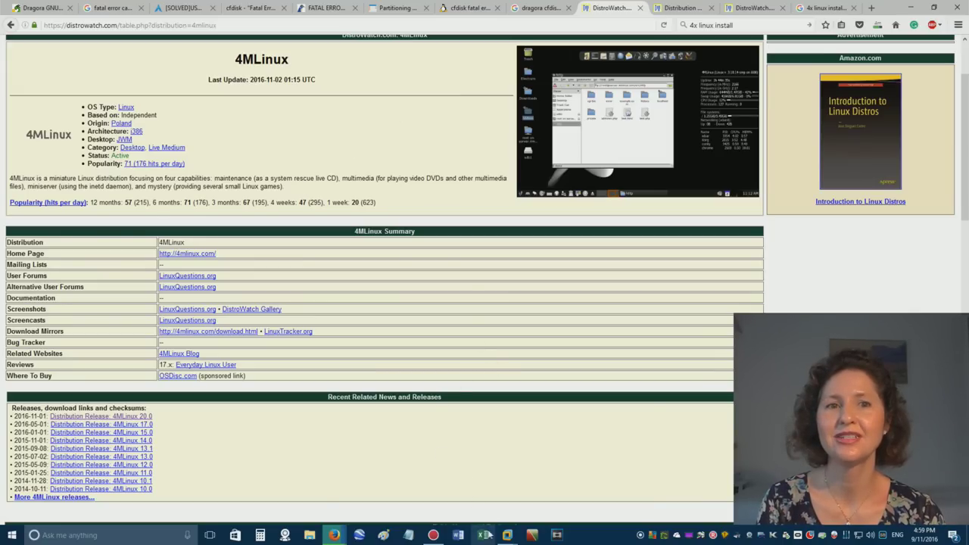
# Return to VMware Workstation, launch the Eyes toy in 4MLinux and move its window to the desktop's upper edge beside the Home icon.
pyautogui.moveTo(506, 534)
pyautogui.click(659, 469)
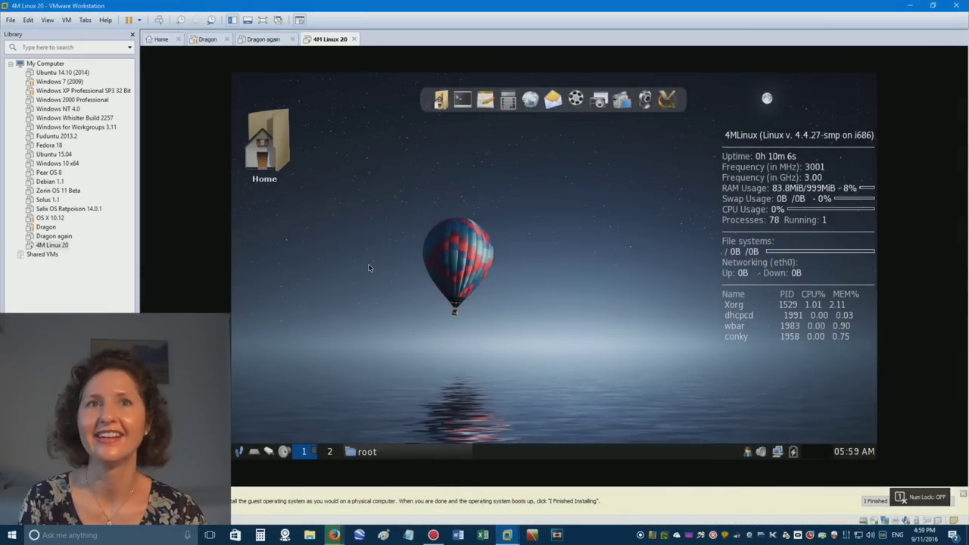
pyautogui.click(369, 267)
pyautogui.moveTo(405, 275)
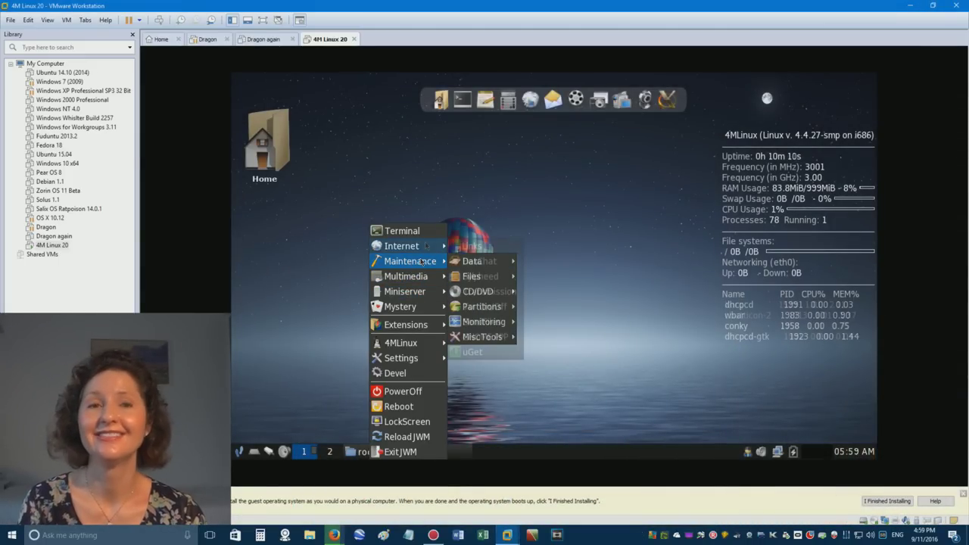
pyautogui.moveTo(426, 248)
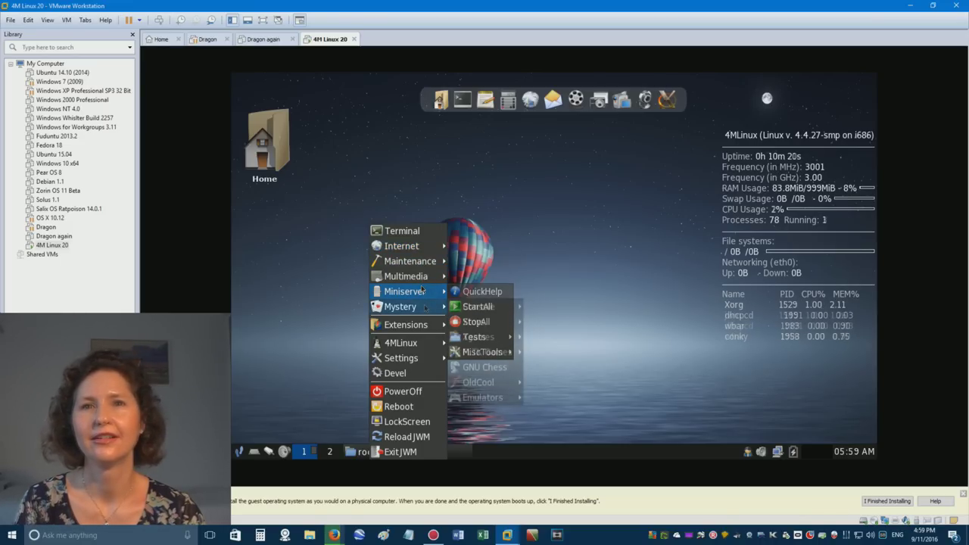
pyautogui.moveTo(418, 309)
pyautogui.moveTo(522, 314)
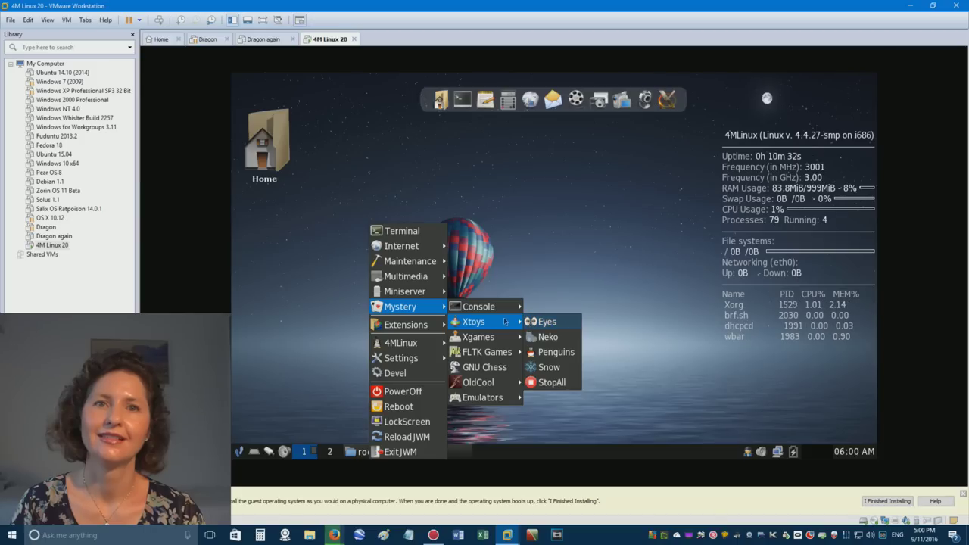
pyautogui.click(542, 322)
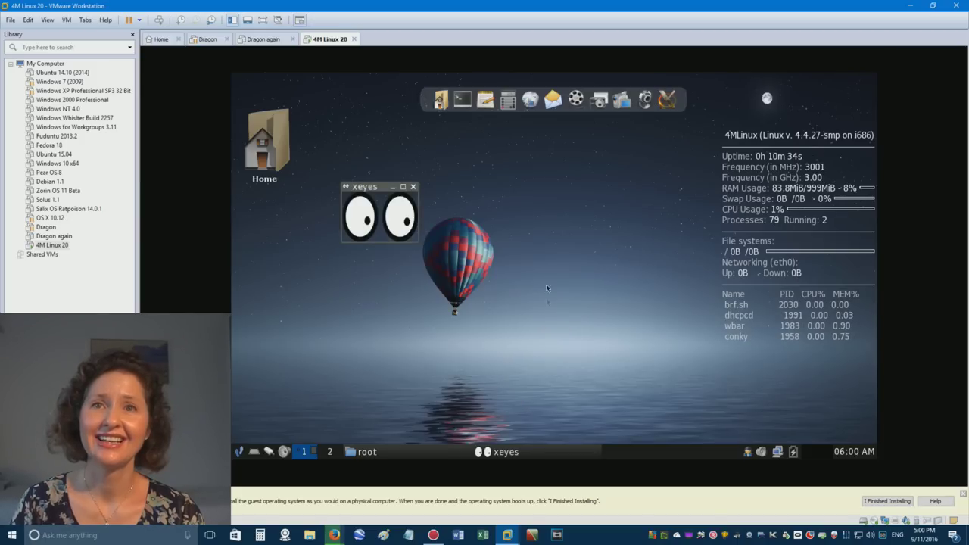
pyautogui.moveTo(371, 187); pyautogui.dragTo(333, 77)
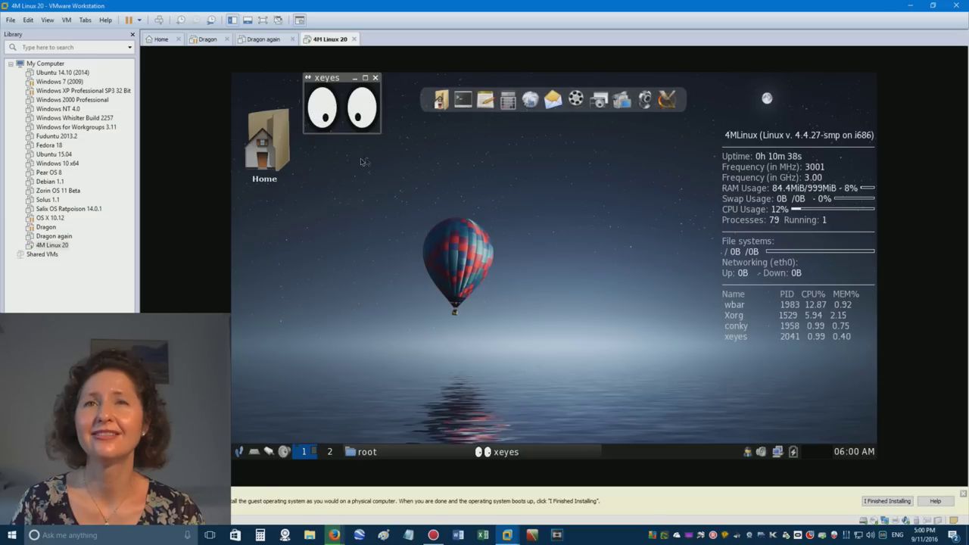
# Start the Penguins desktop toy in 4MLinux and close the root file manager window.
pyautogui.click(300, 346)
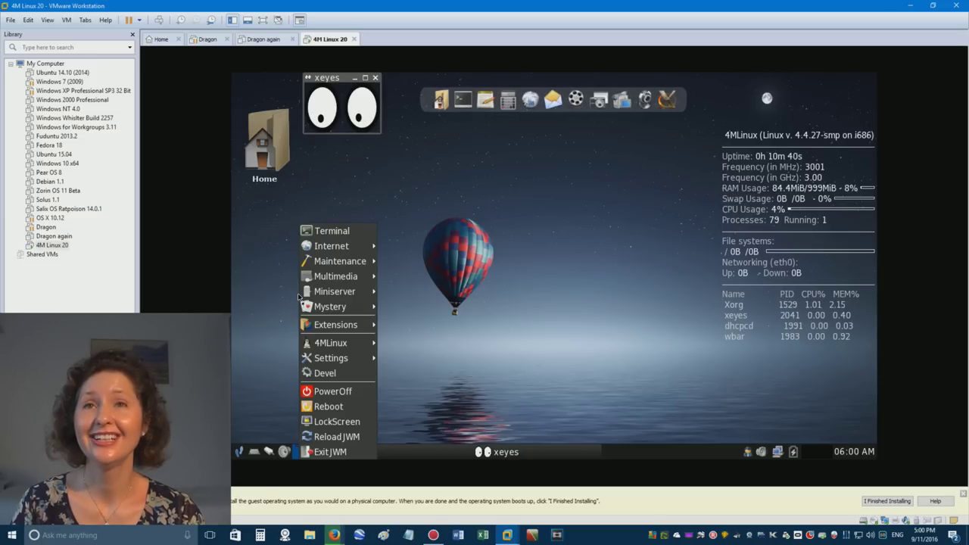
pyautogui.moveTo(354, 346)
pyautogui.click(496, 350)
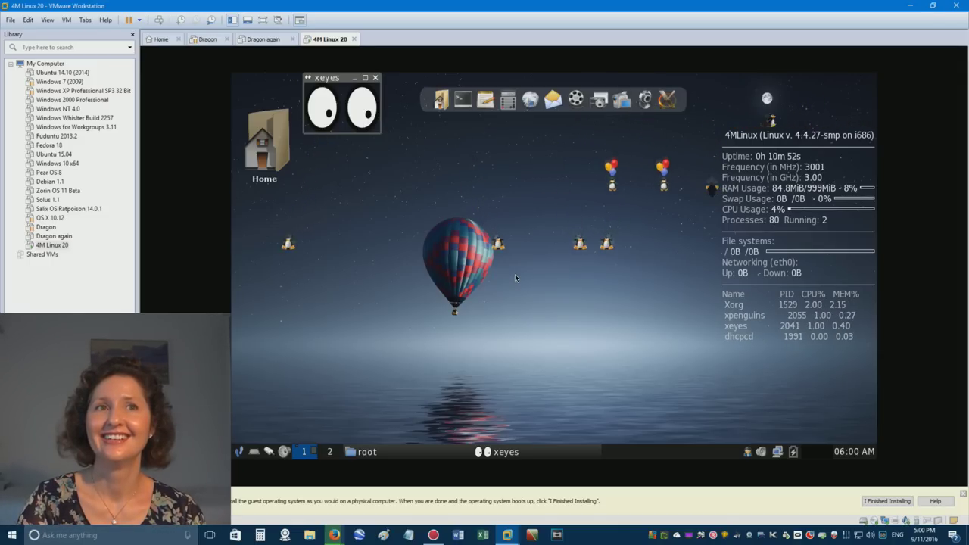
pyautogui.click(367, 451)
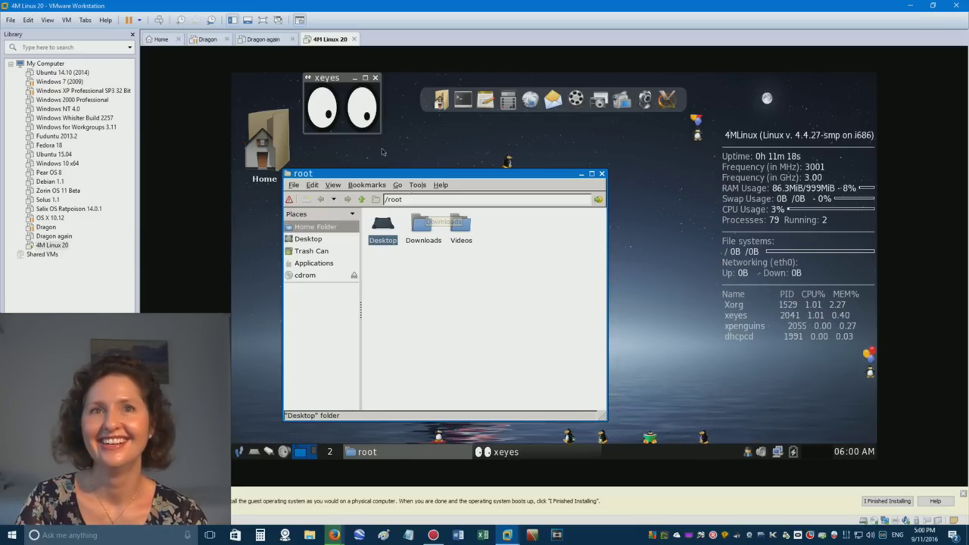
pyautogui.click(602, 174)
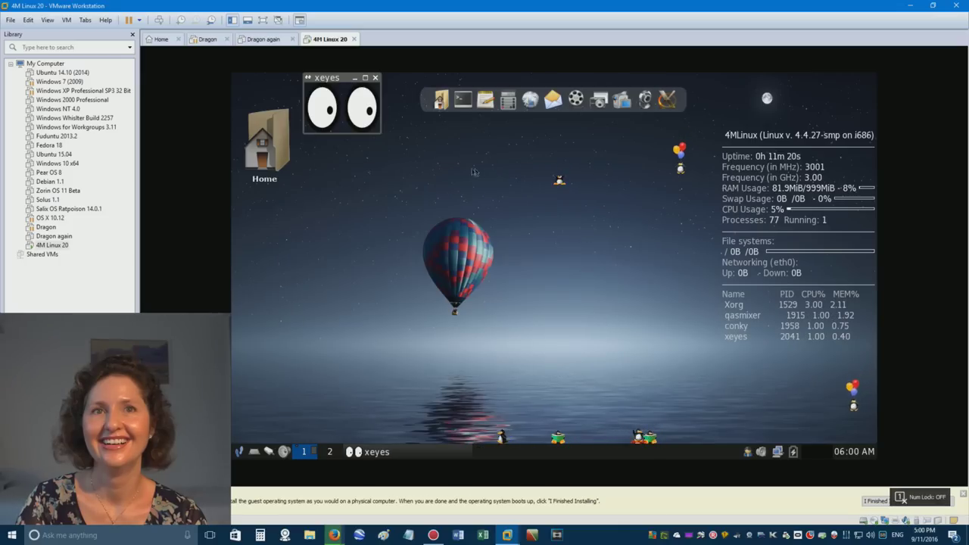
# Launch the Jump game from the Xgames in the Mystery category.
pyautogui.rightClick(443, 195)
pyautogui.moveTo(471, 298)
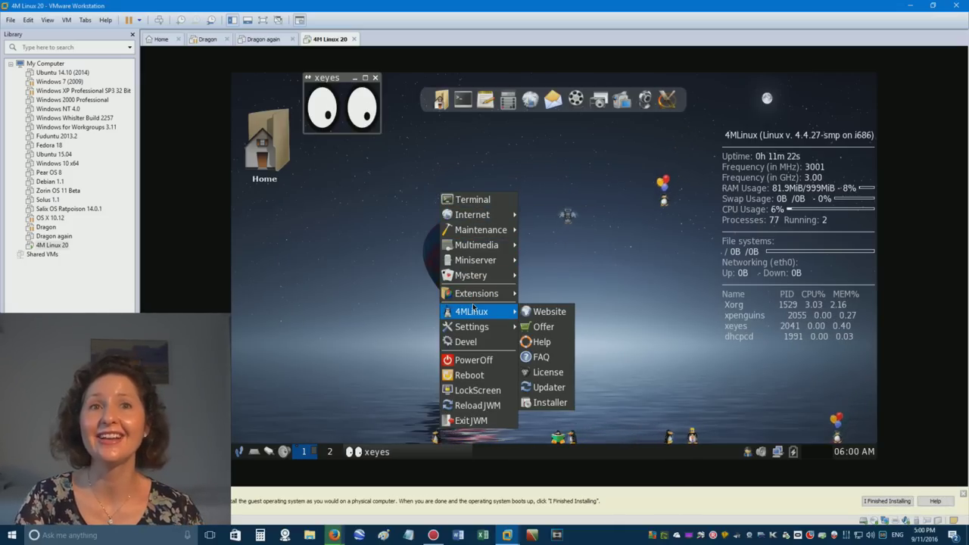
pyautogui.moveTo(497, 320)
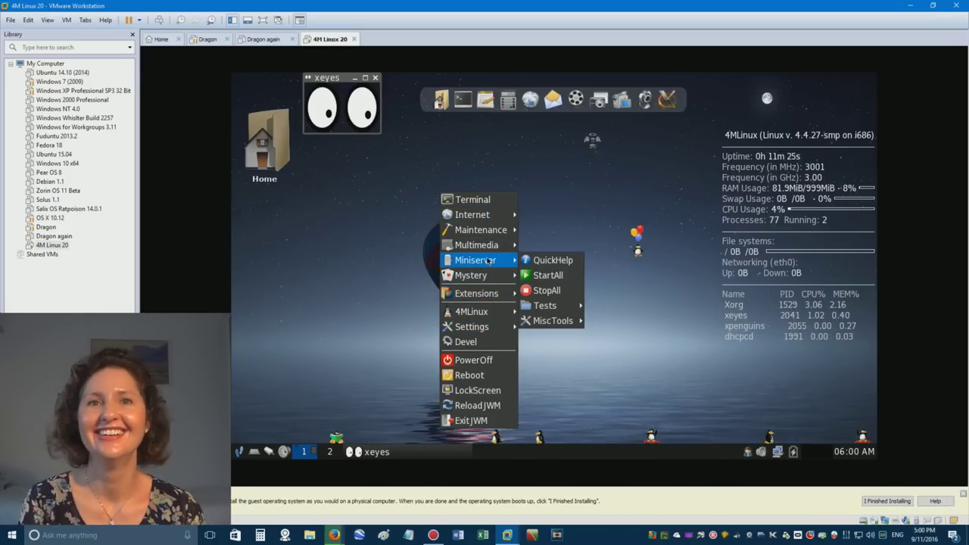
pyautogui.moveTo(484, 276)
pyautogui.moveTo(552, 293)
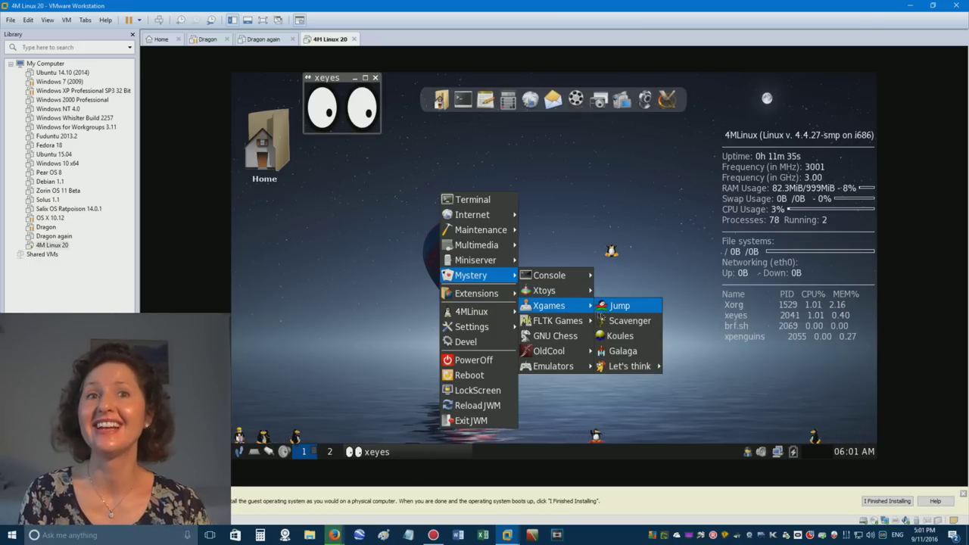
pyautogui.click(617, 306)
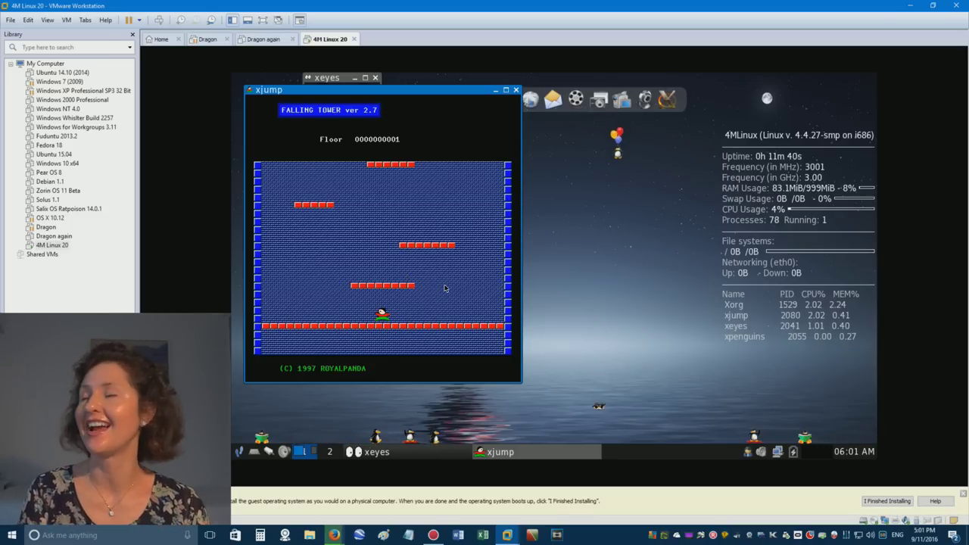
# Play a first round of the Falling Tower game, moving and jumping the character up from platform to platform.
pyautogui.press('Right')
pyautogui.press('Up')
pyautogui.press('Left')
pyautogui.press('Up')
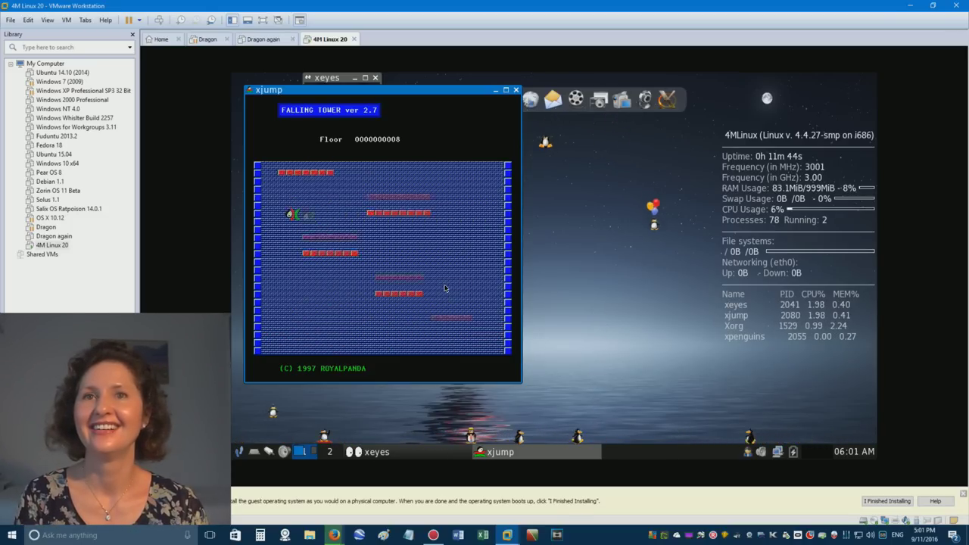
pyautogui.press('Right')
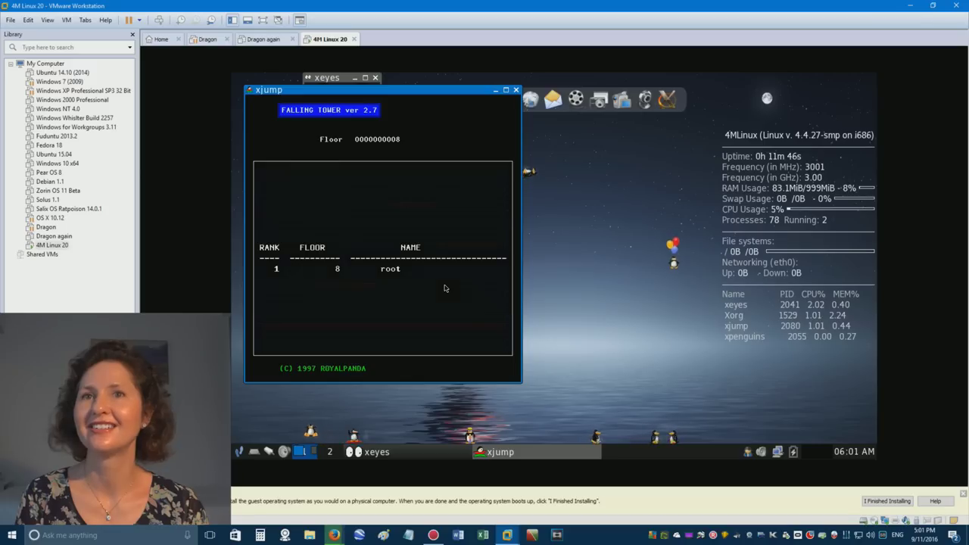
# Restart the Falling Tower game twice and play two more rounds.
pyautogui.press('space')
pyautogui.press('Left')
pyautogui.press('Up')
pyautogui.press('Right')
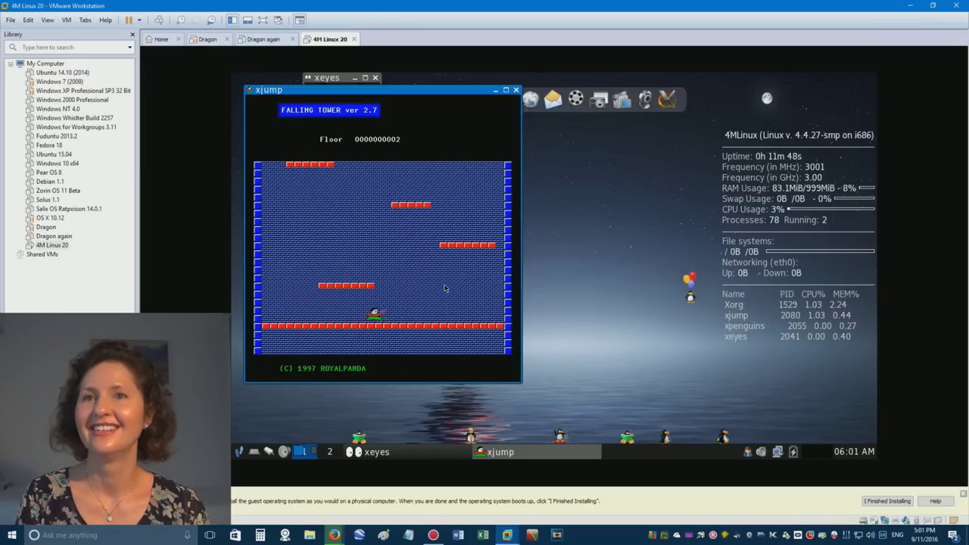
pyautogui.press('Left')
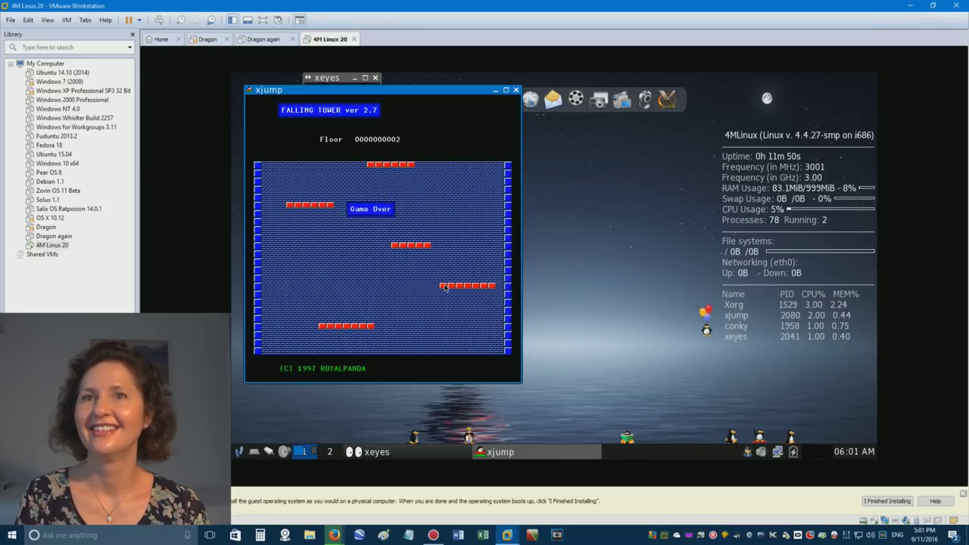
pyautogui.press('space')
pyautogui.press('Right')
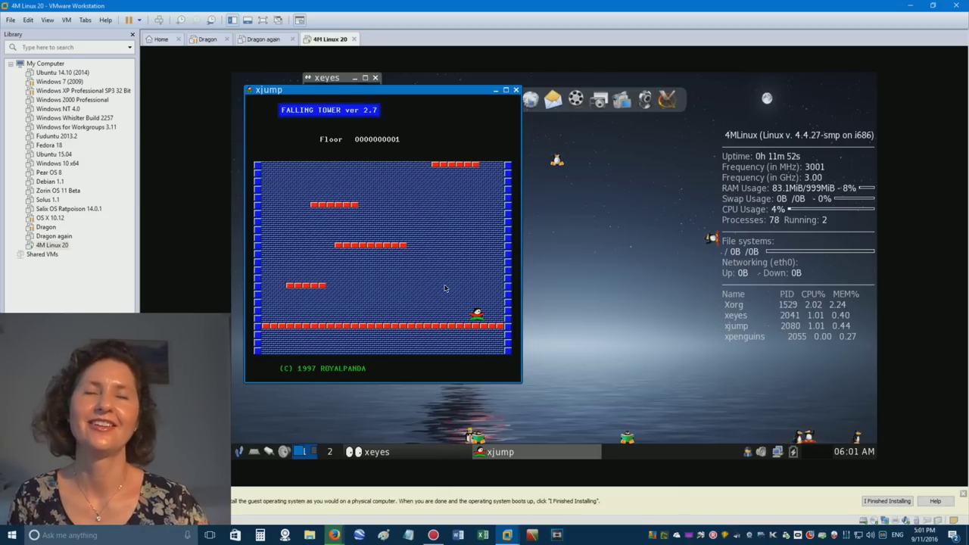
# Close the xjump game, confirming that its window may be killed, and close the xeyes window.
pyautogui.click(517, 90)
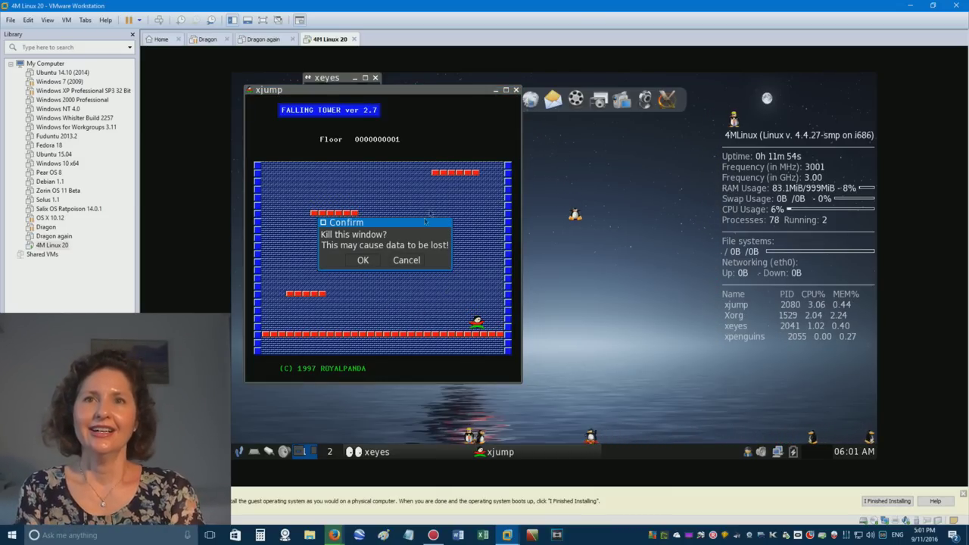
pyautogui.click(363, 260)
pyautogui.rightClick(496, 261)
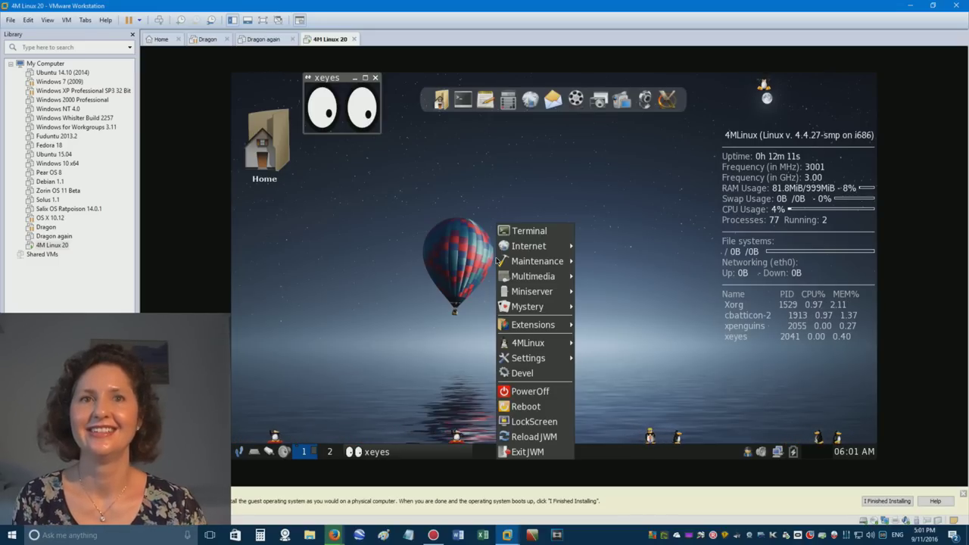
pyautogui.click(401, 231)
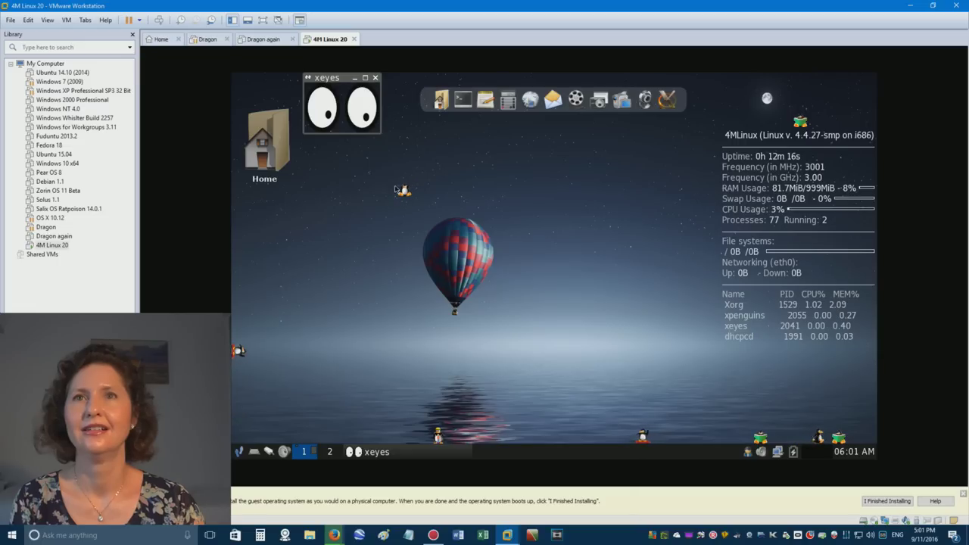
pyautogui.click(376, 78)
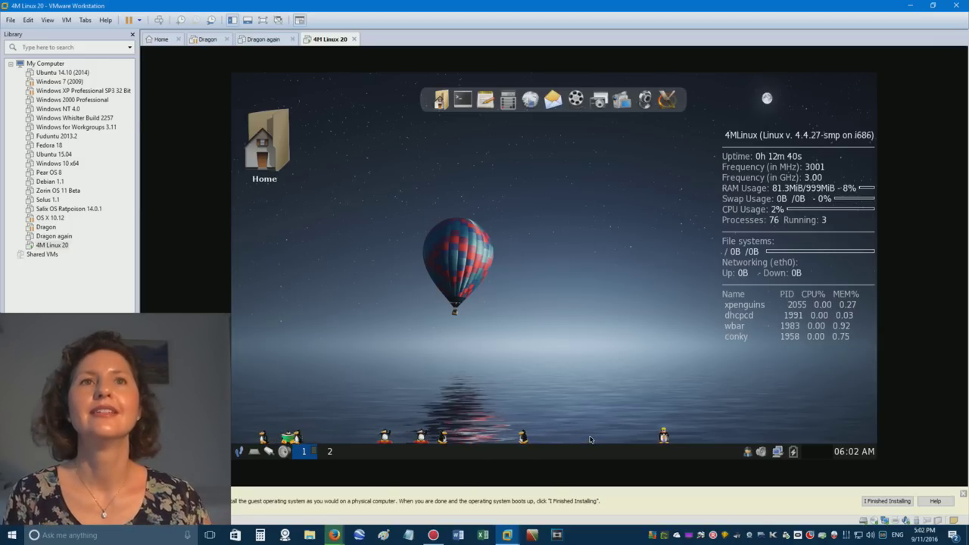
# Launch the Penguins toy a second time from the Xtoys in the Mystery category.
pyautogui.click(323, 421)
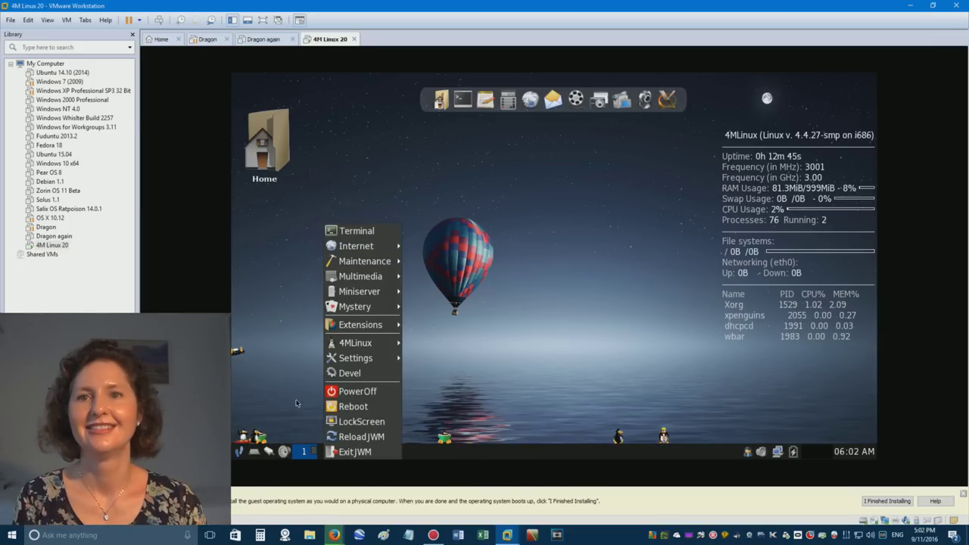
pyautogui.moveTo(364, 307)
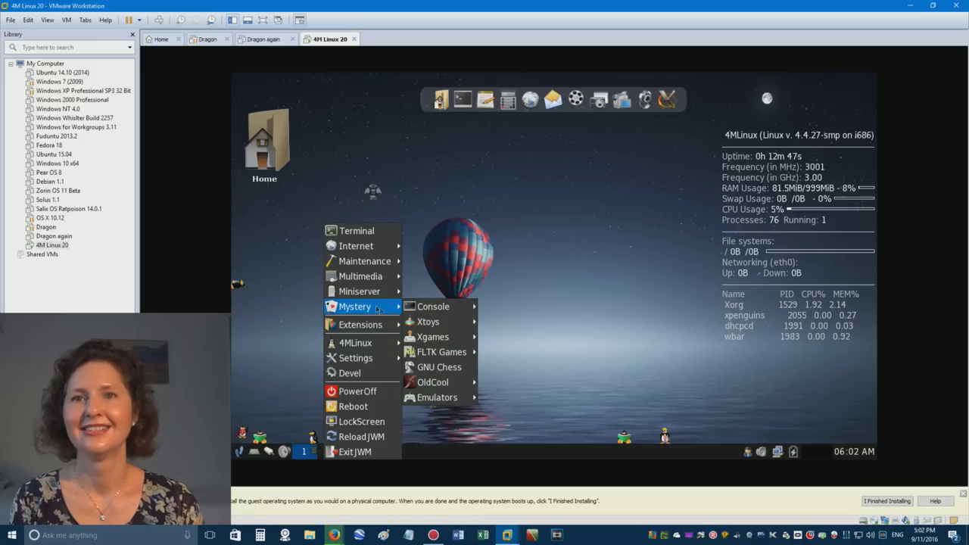
pyautogui.moveTo(428, 322)
pyautogui.click(520, 354)
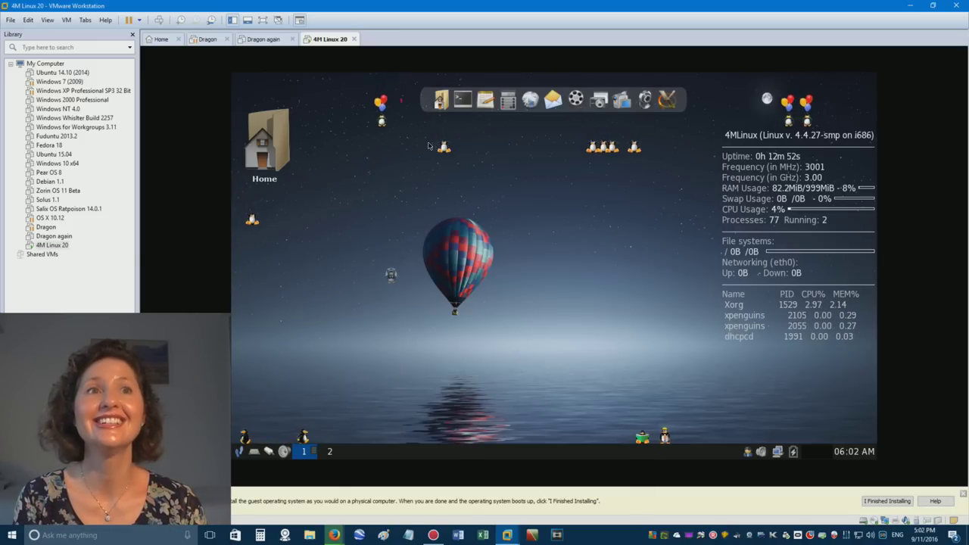
pyautogui.click(403, 165)
pyautogui.moveTo(444, 285)
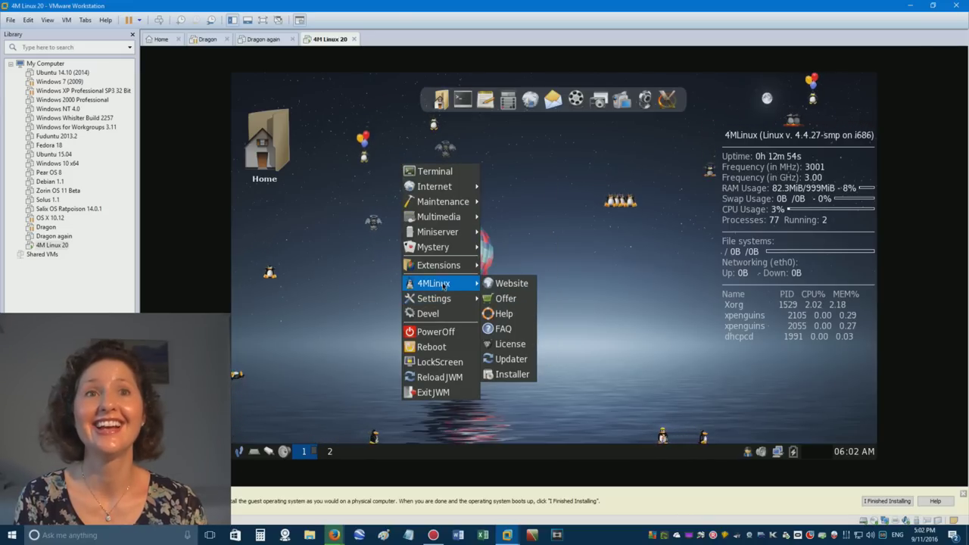
pyautogui.moveTo(439, 246)
pyautogui.moveTo(529, 265)
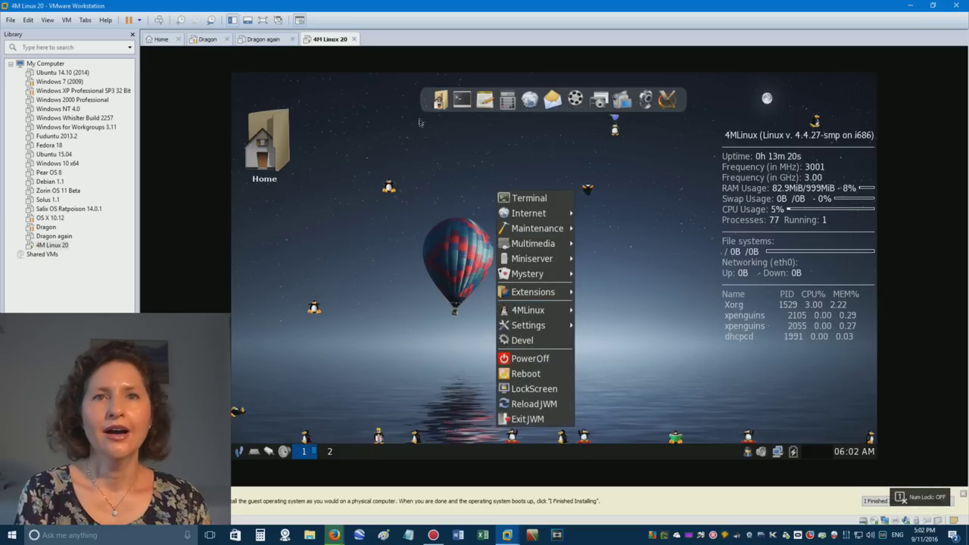
pyautogui.click(419, 122)
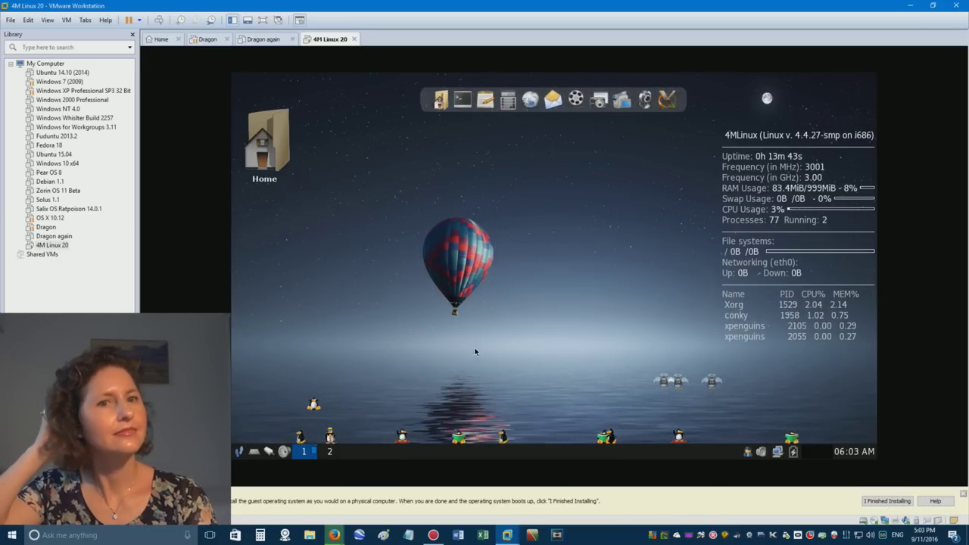
pyautogui.rightClick(450, 225)
pyautogui.moveTo(452, 311)
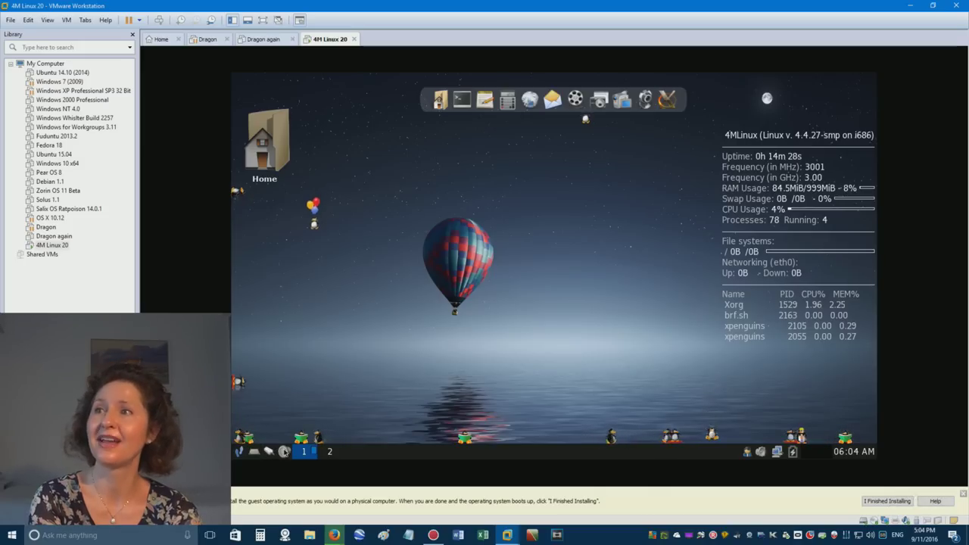
pyautogui.rightClick(582, 215)
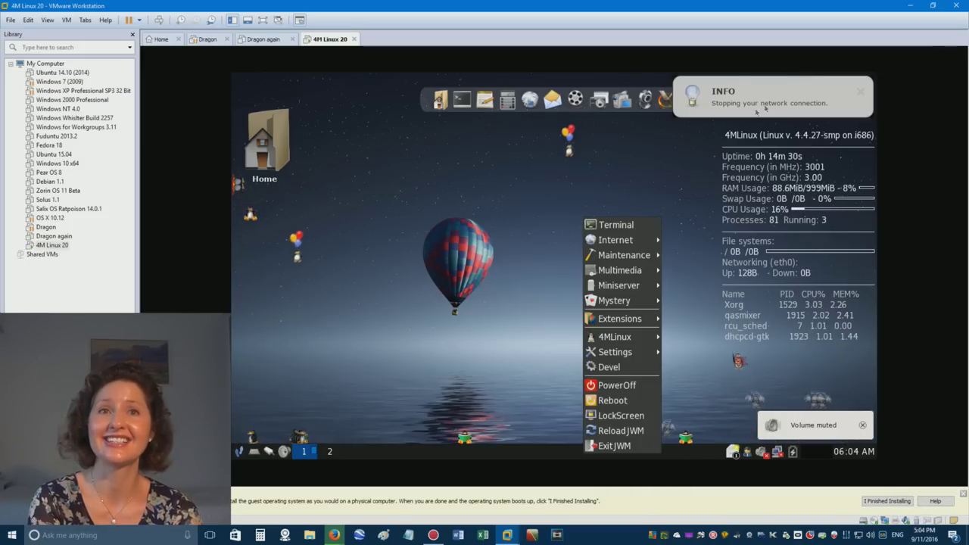
pyautogui.click(457, 377)
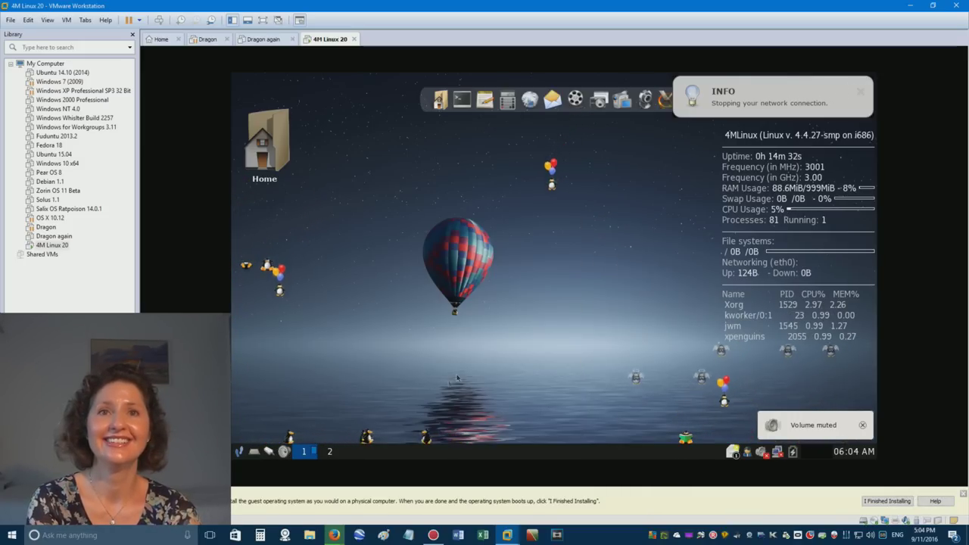
# Power off the 4MLinux system from its desktop menu.
pyautogui.rightClick(364, 376)
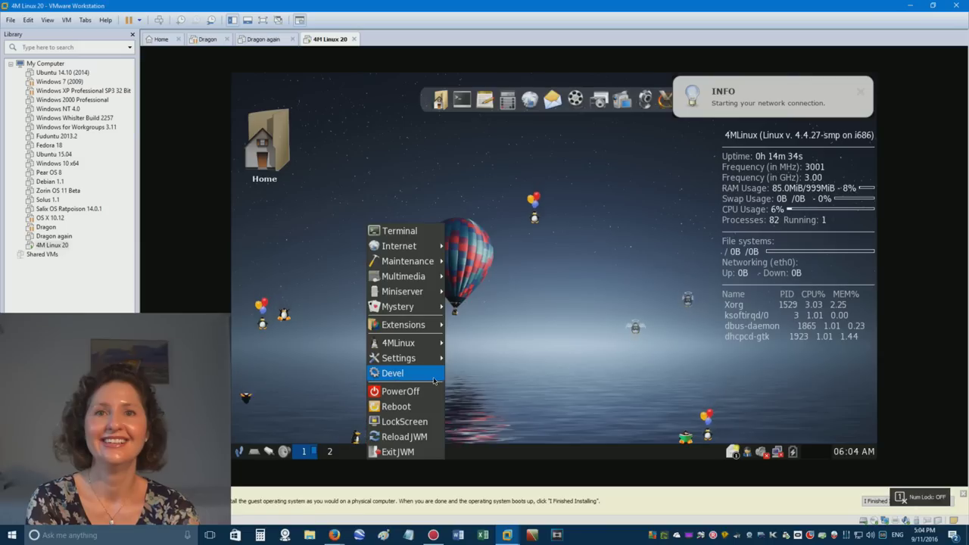
pyautogui.click(527, 295)
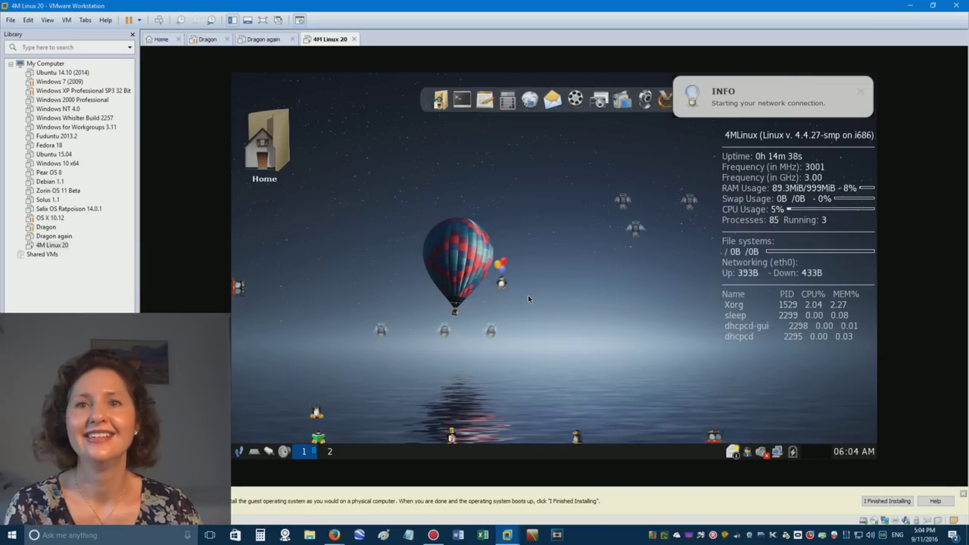
pyautogui.rightClick(375, 256)
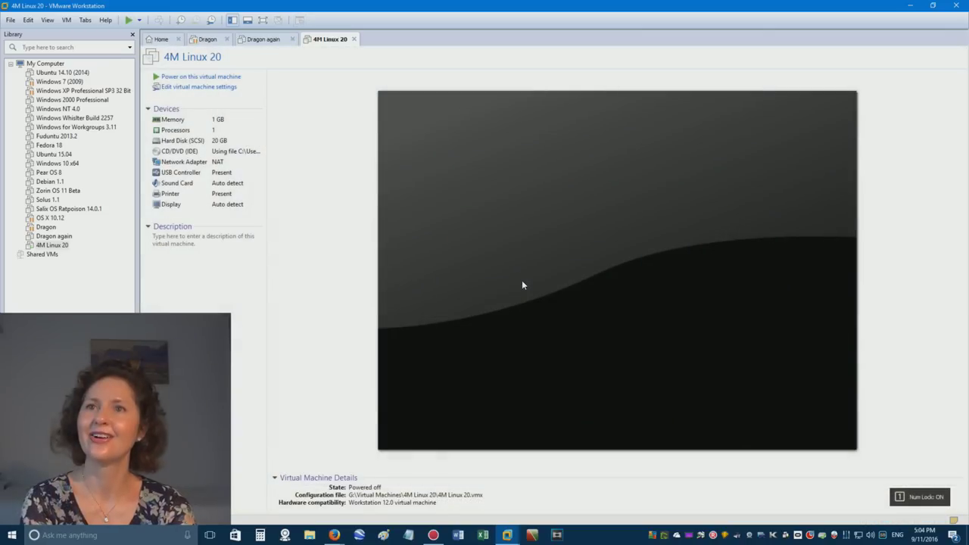